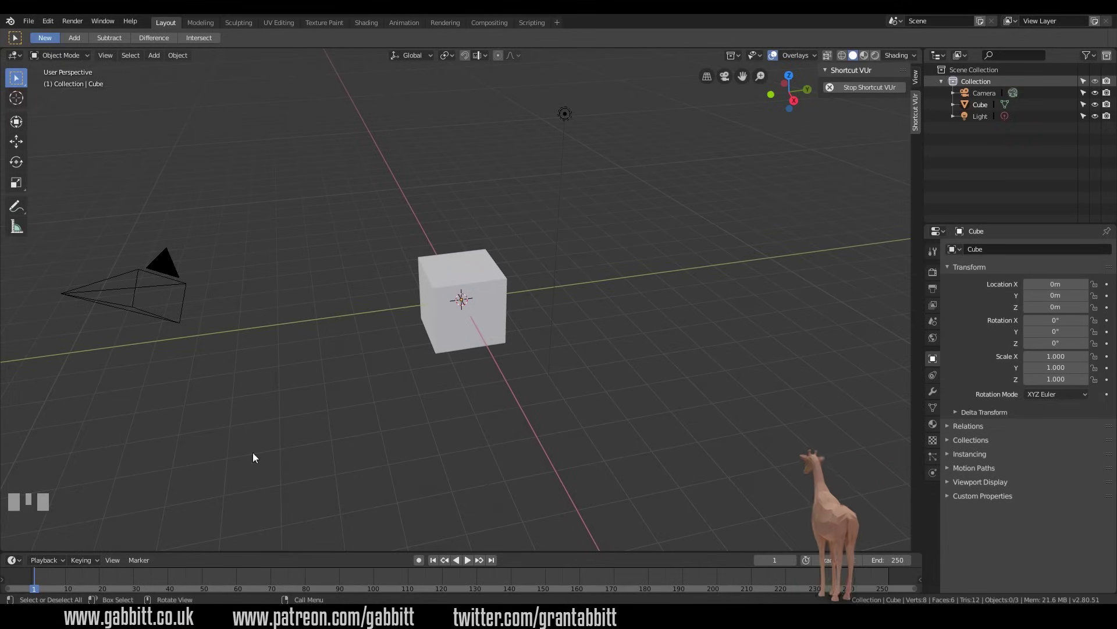
middle_click_drag(520, 339, 479, 348)
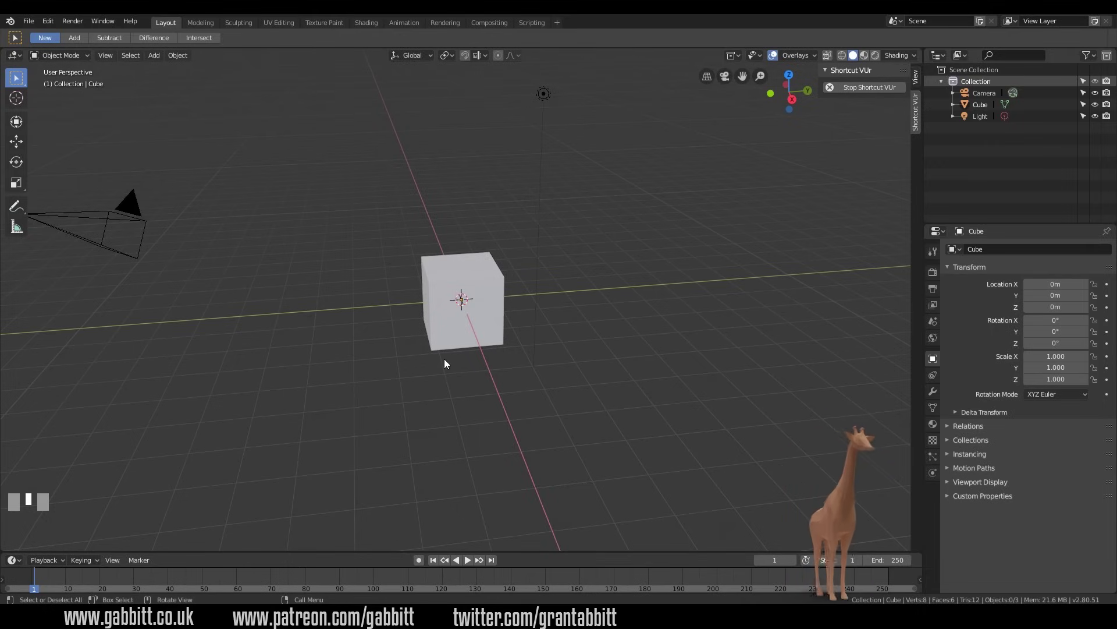
middle_click_drag(417, 384, 442, 379)
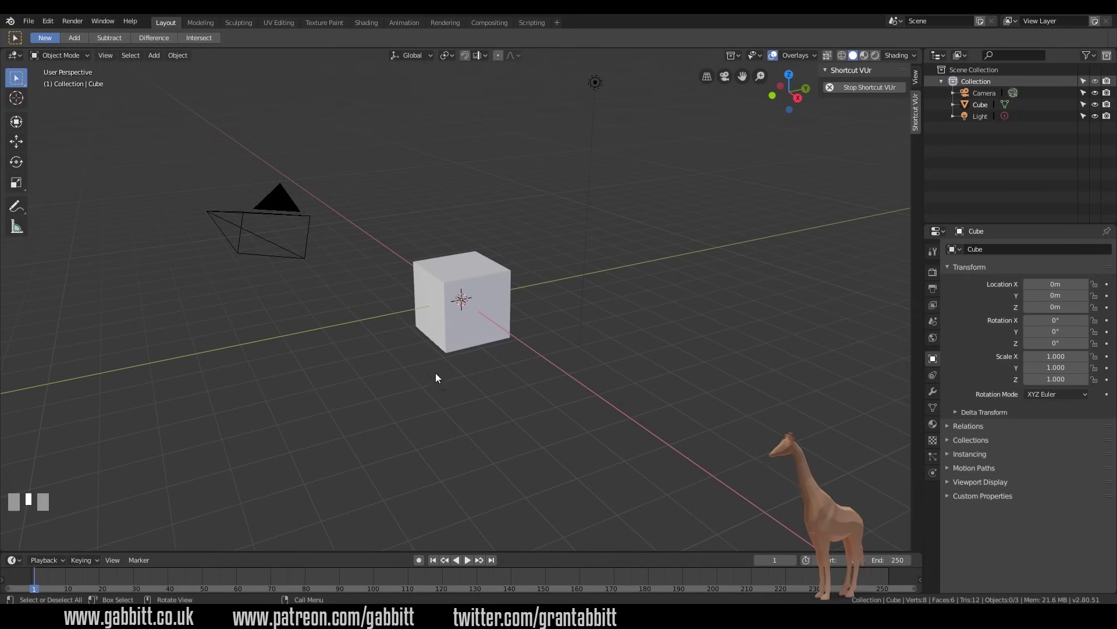
- Switch to the browser and examine the giraffe side, front and back drawings on the dimensions.guide page
key("alt+Tab")
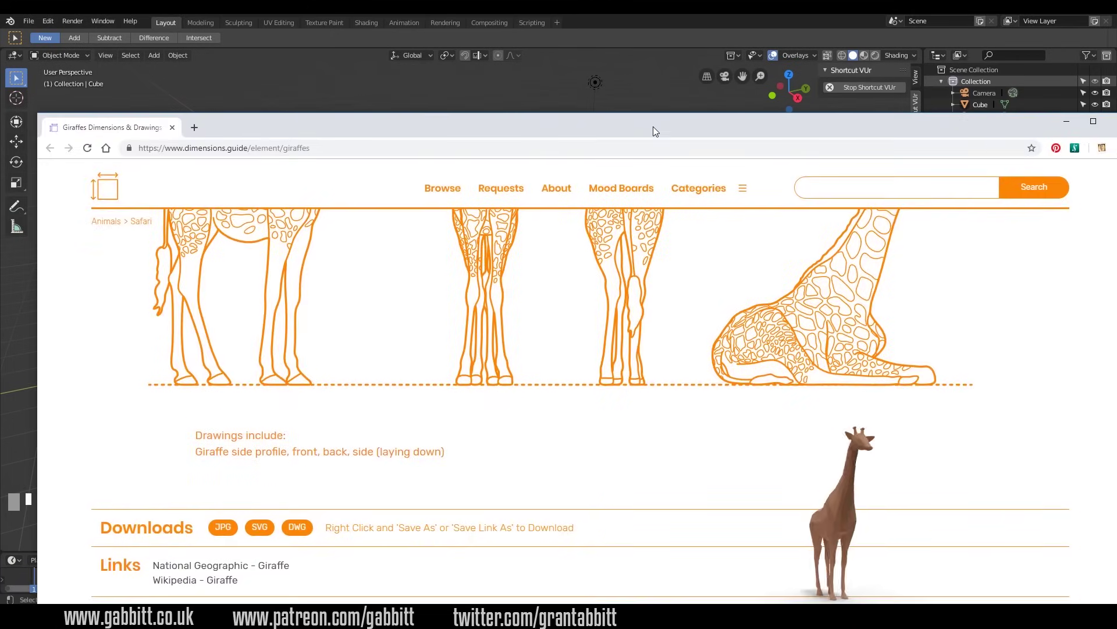
double_click(639, 135)
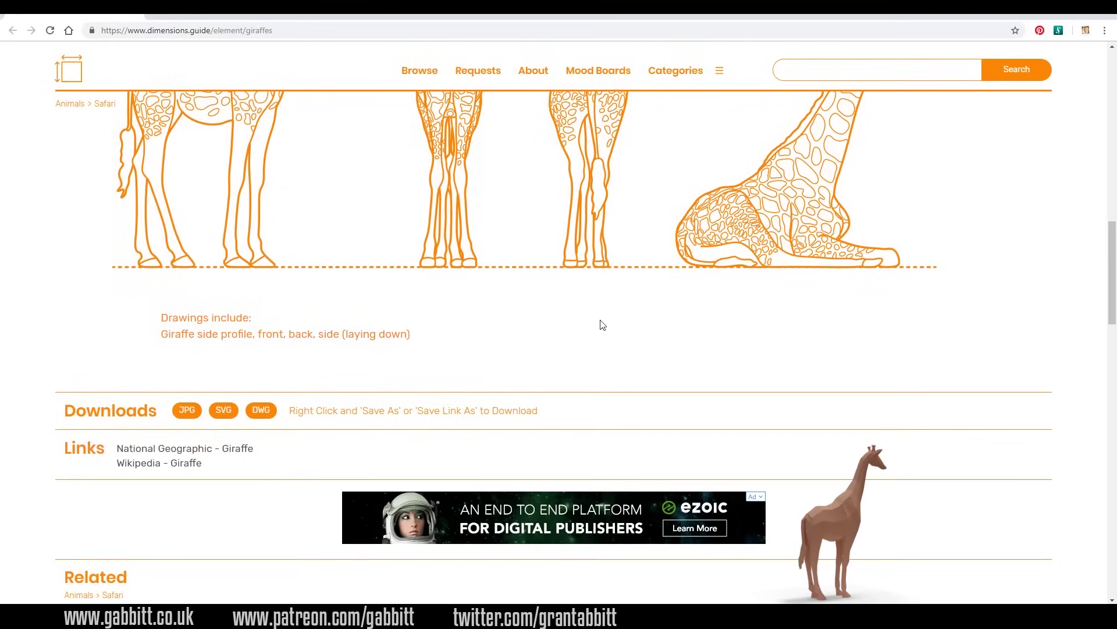
scroll(599, 341, "up", 3)
scroll(602, 345, "up", 3)
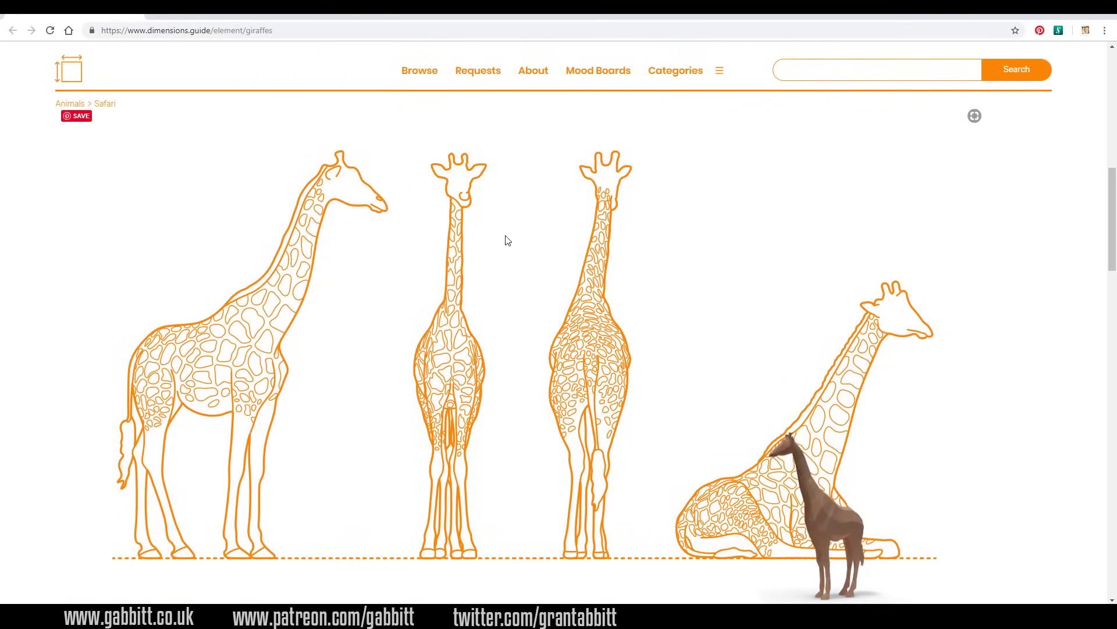
scroll(264, 77, "down", 5)
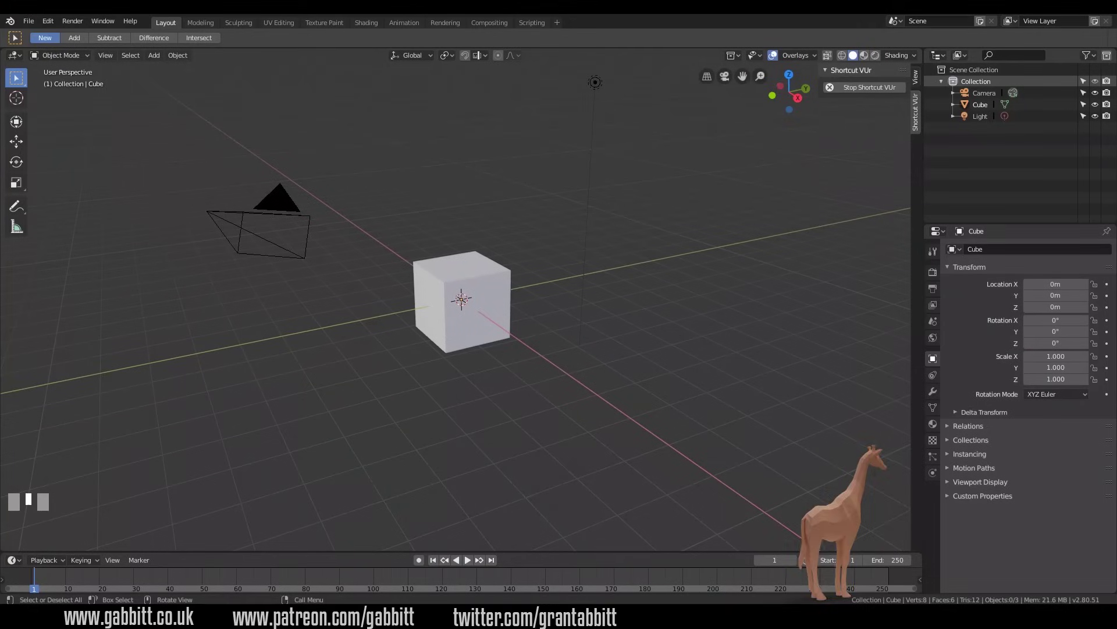
- Return to Blender and delete the default cube from the scene
left_click(508, 280)
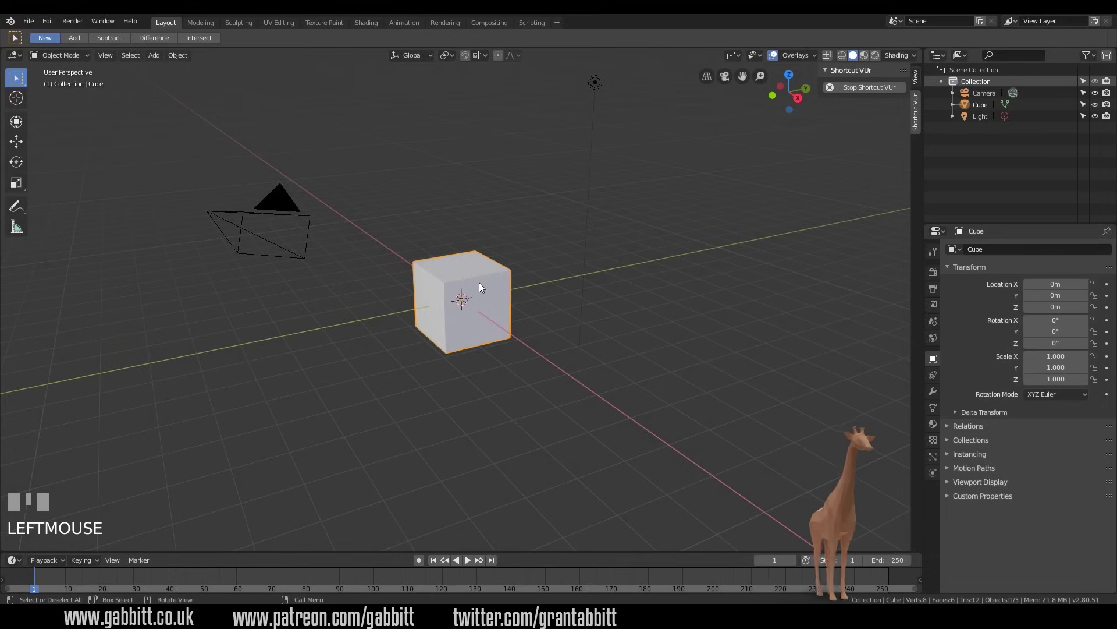
key("Delete")
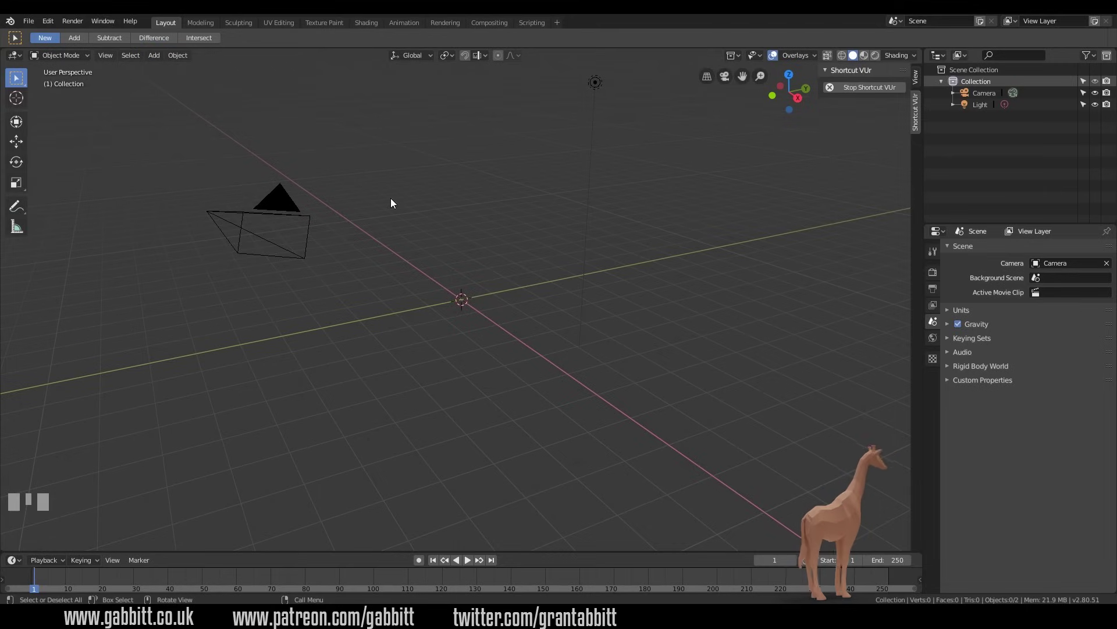
- Add Giraffe.jpg from the reference folder to the scene as a background image
key("shift+a")
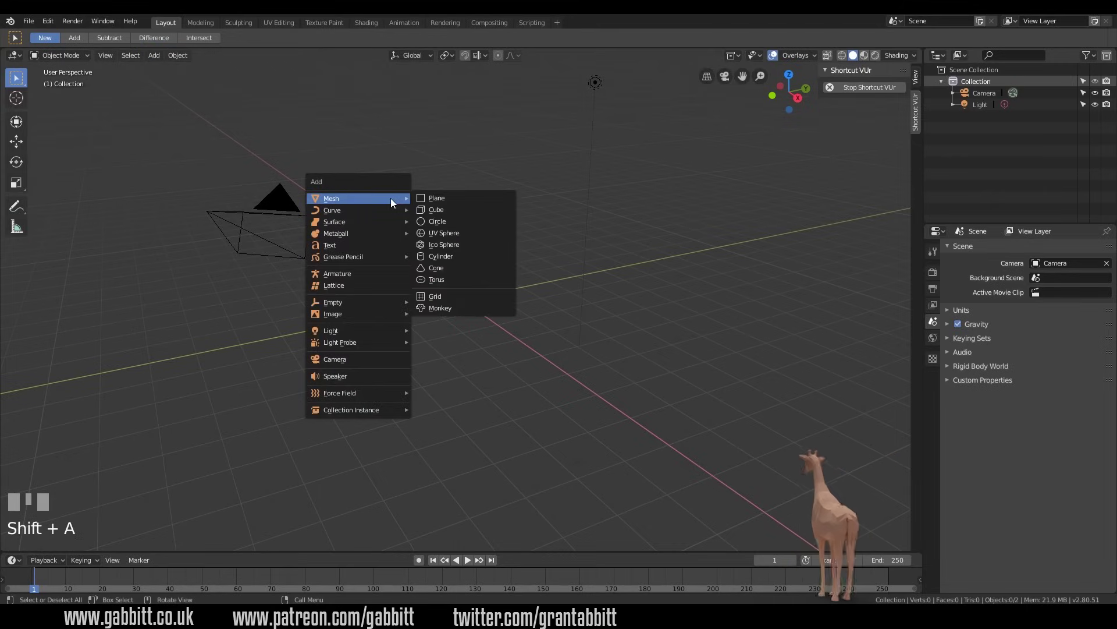
mouse_move(373, 313)
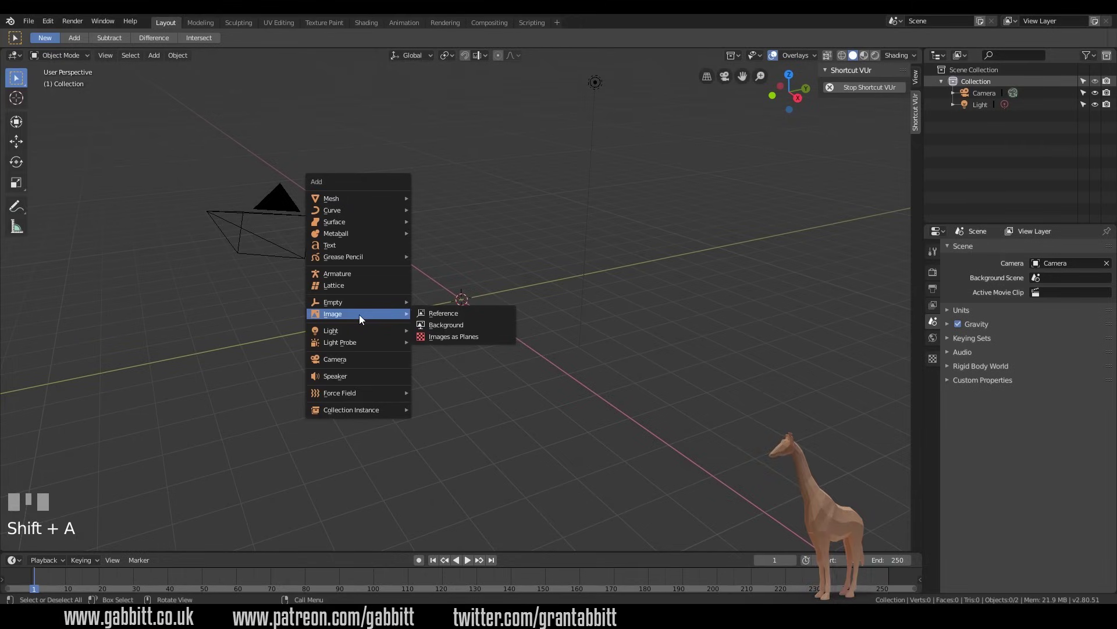
left_click(436, 327)
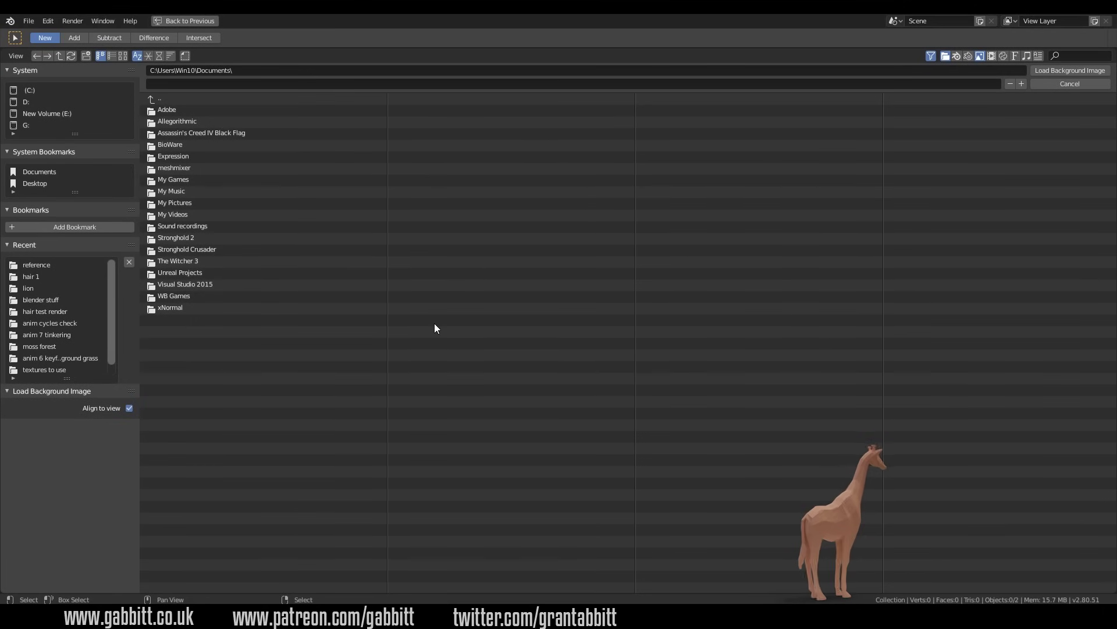
left_click(47, 265)
left_click(420, 121)
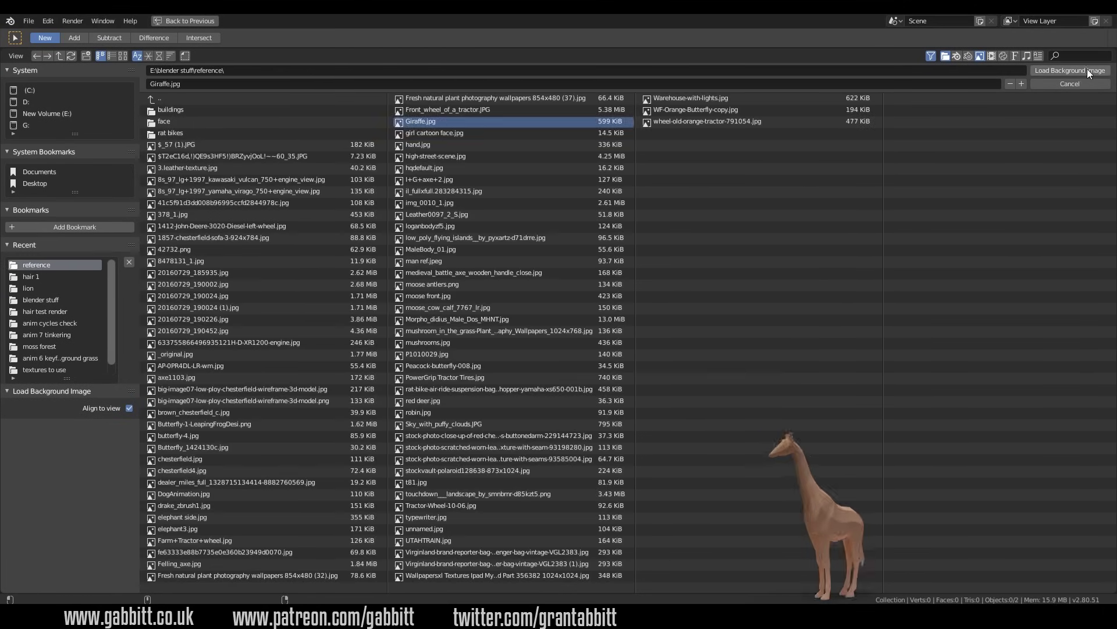
left_click(1086, 70)
- Clear the giraffe reference image's rotation and location so it lies flat at the world origin
middle_click_drag(375, 366, 514, 283)
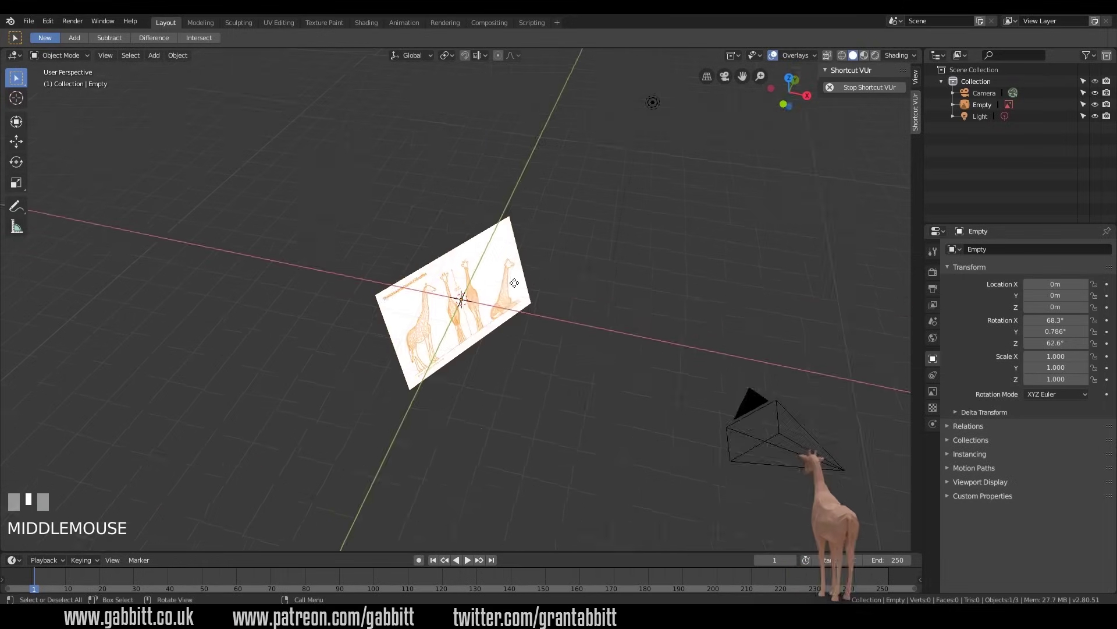
left_click(514, 283)
left_click(513, 241)
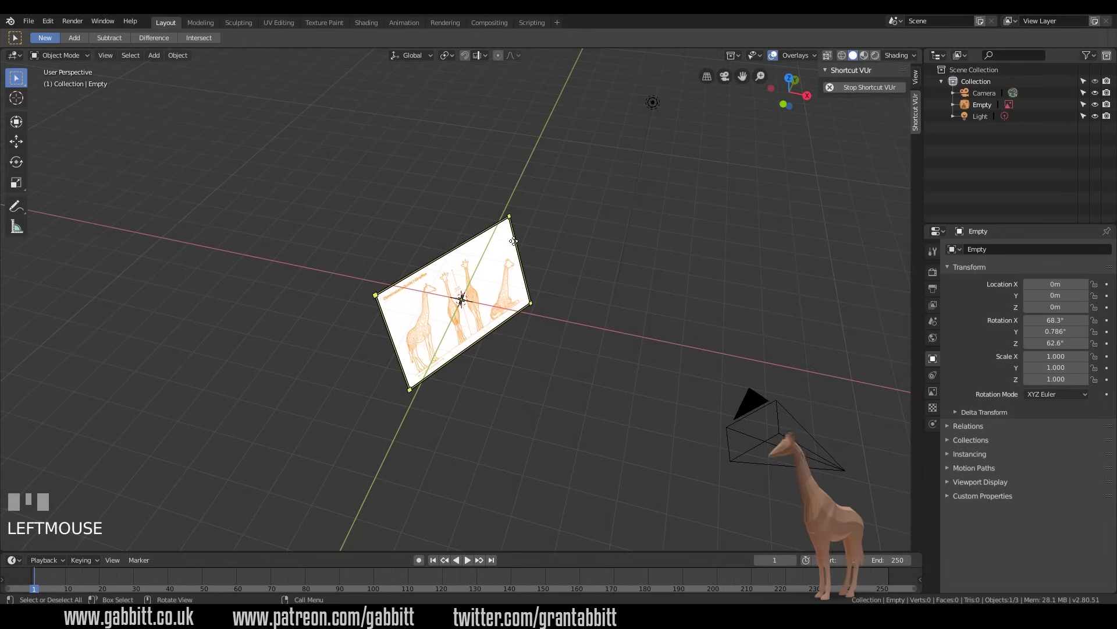
left_click(560, 313)
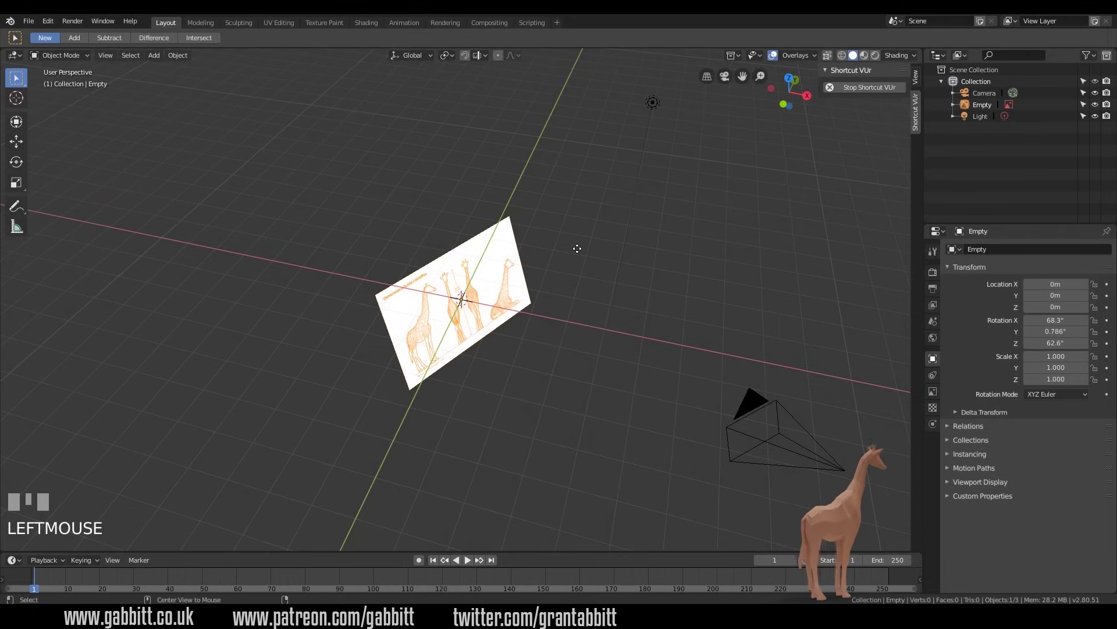
key("alt+r")
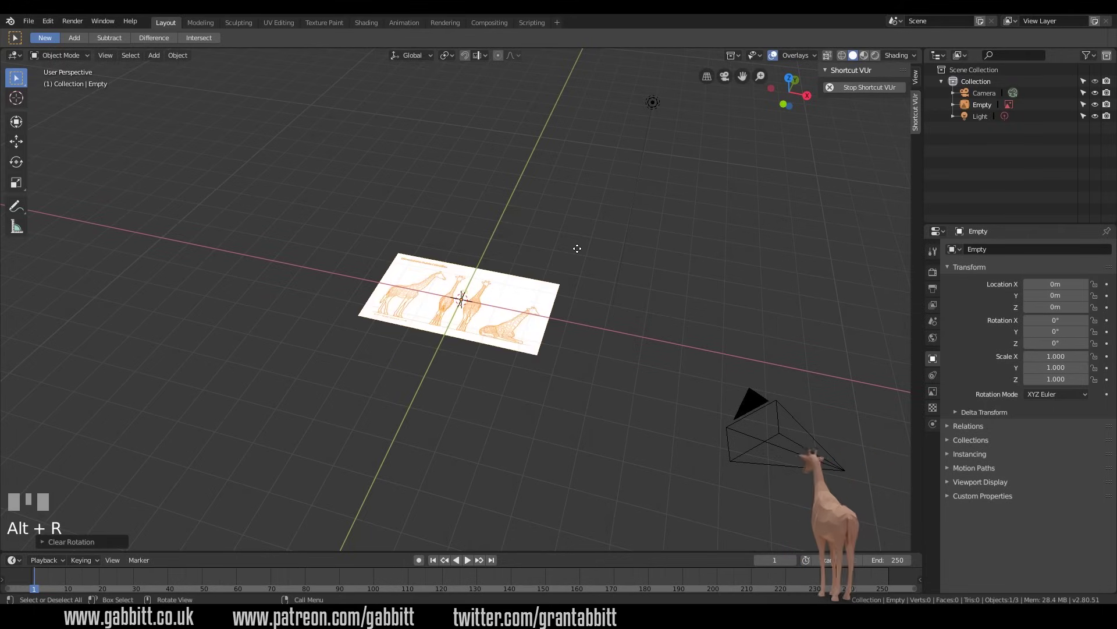
key("alt+g")
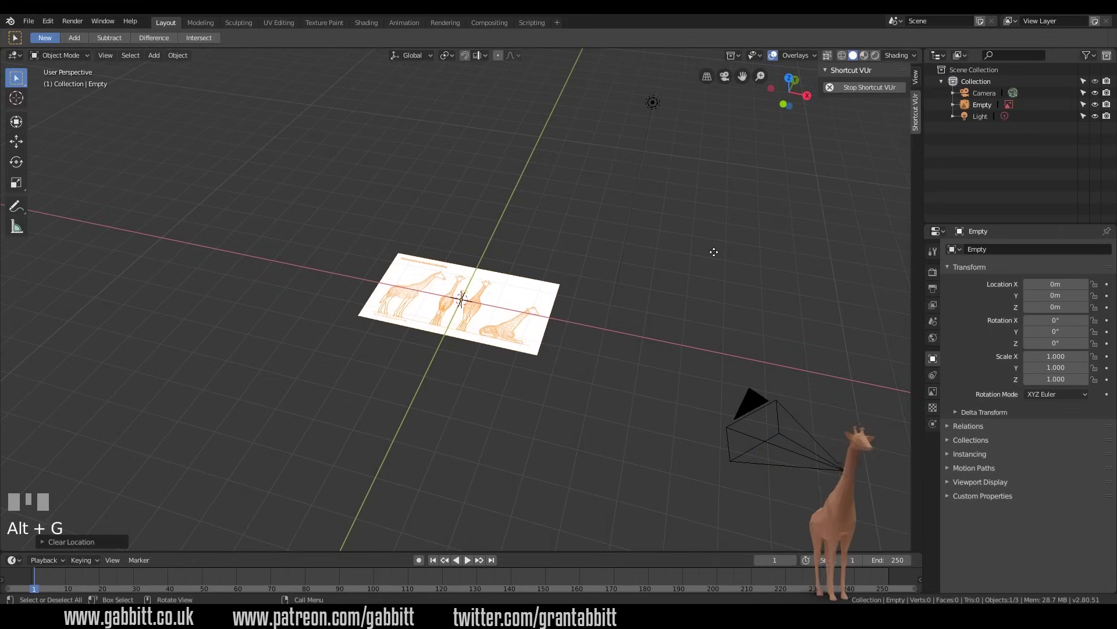
- Display the reference image's transform values beside the 3D viewport
key("n")
key("n")
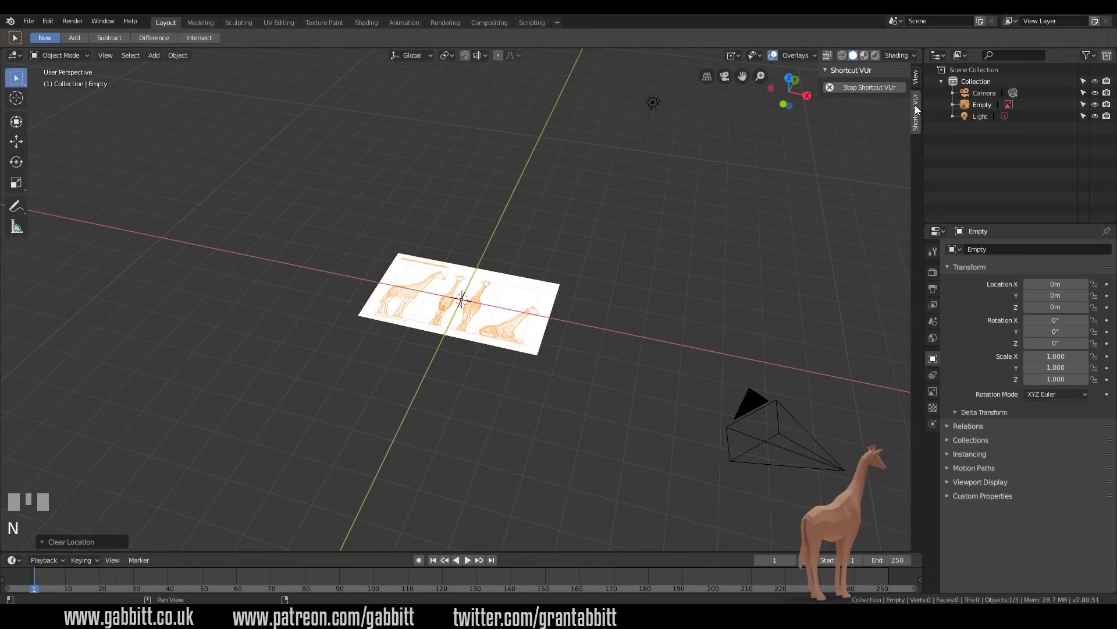
left_click(915, 78)
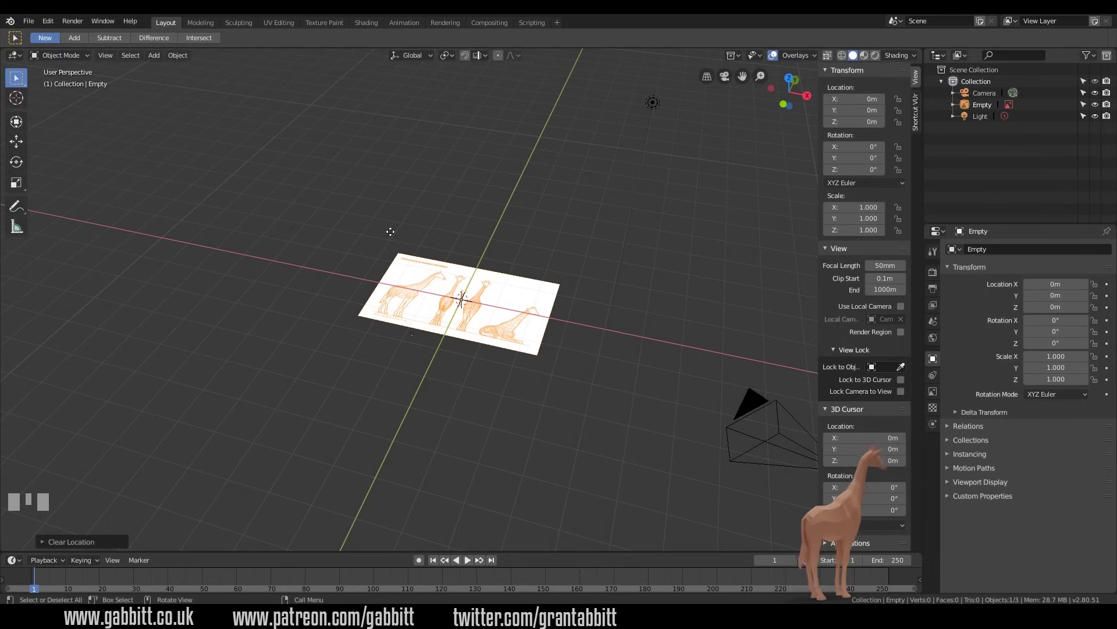
- Rotate the giraffe reference image 90 degrees about the global X axis to stand it upright
middle_click_drag(498, 295, 482, 316)
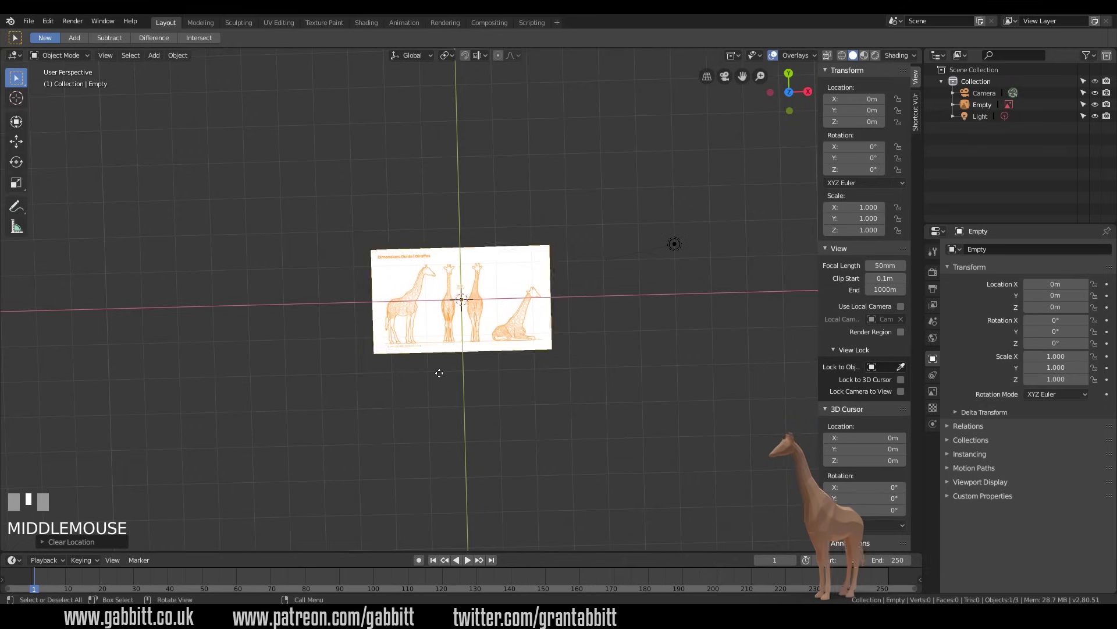
middle_click_drag(511, 376, 471, 379)
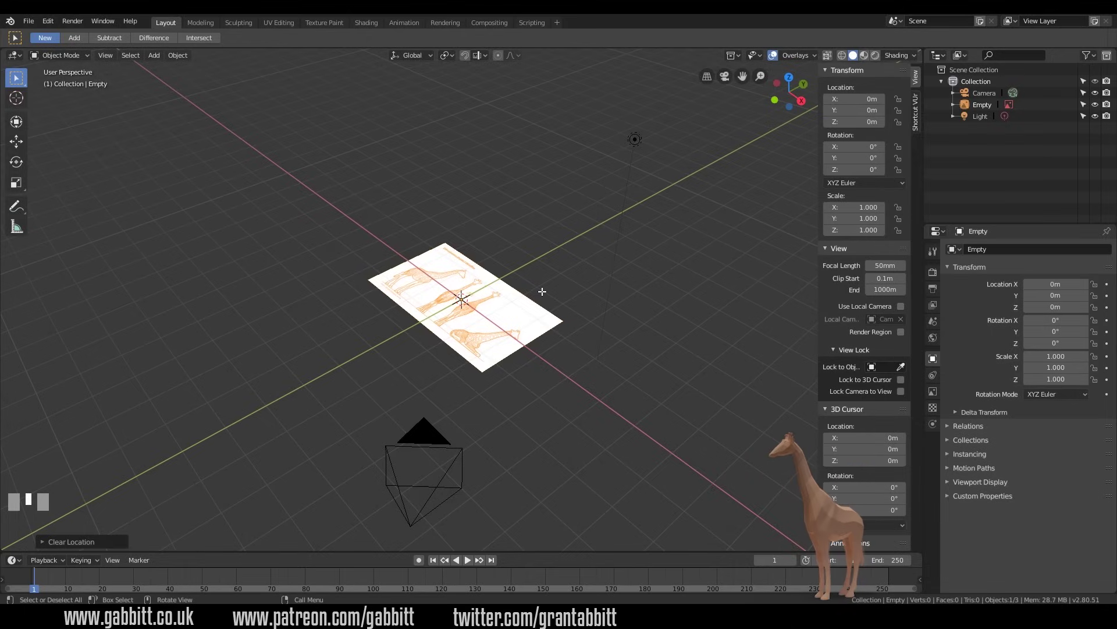
key("r")
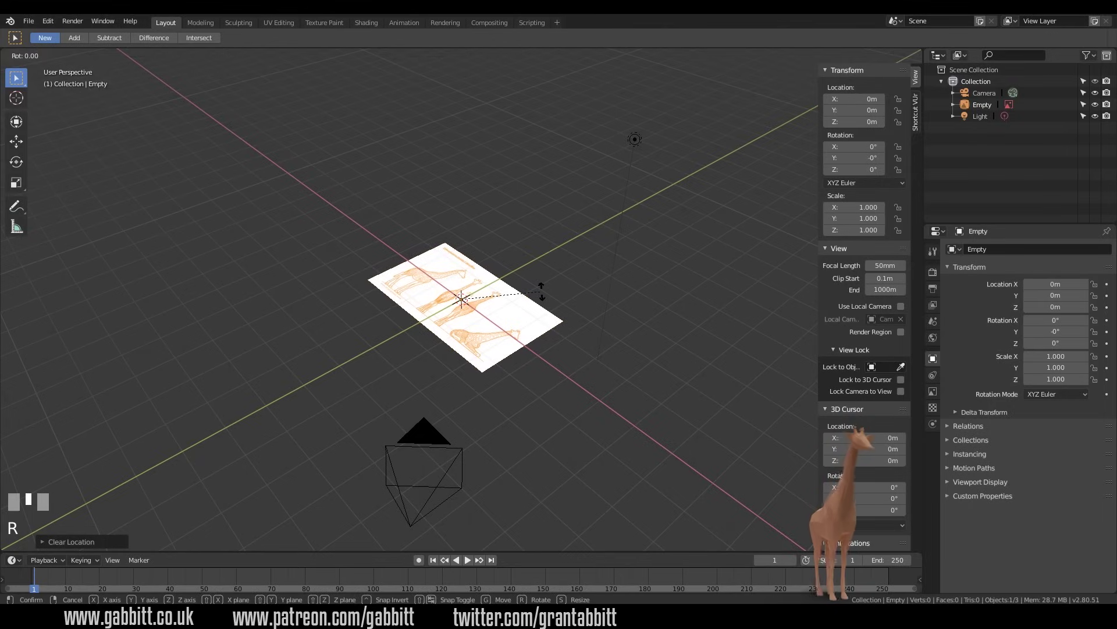
type("x")
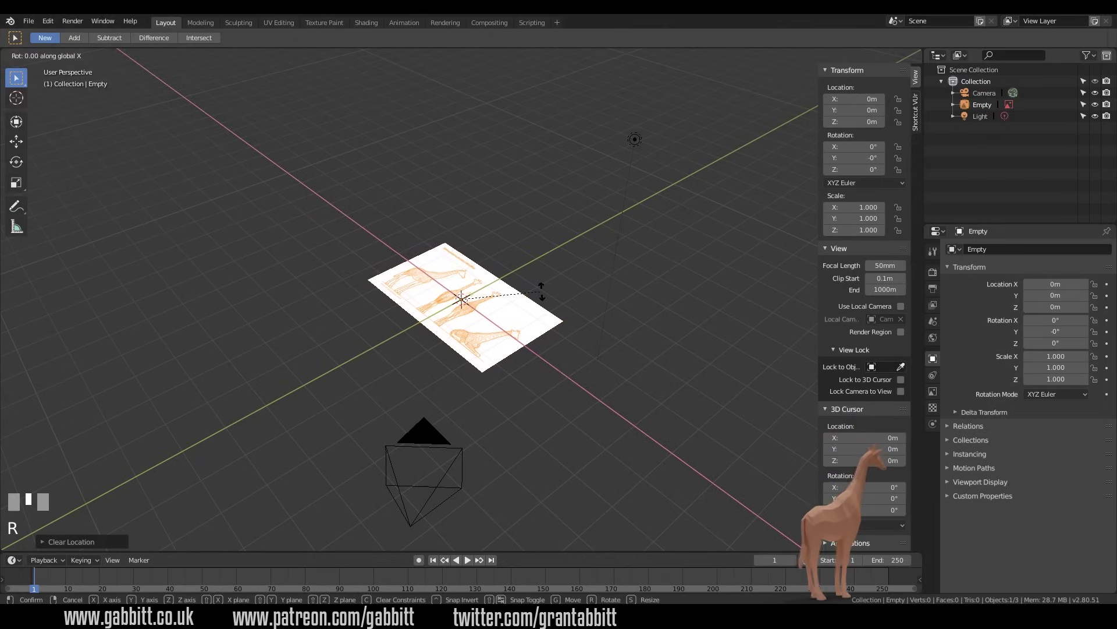
type("90")
key("Return")
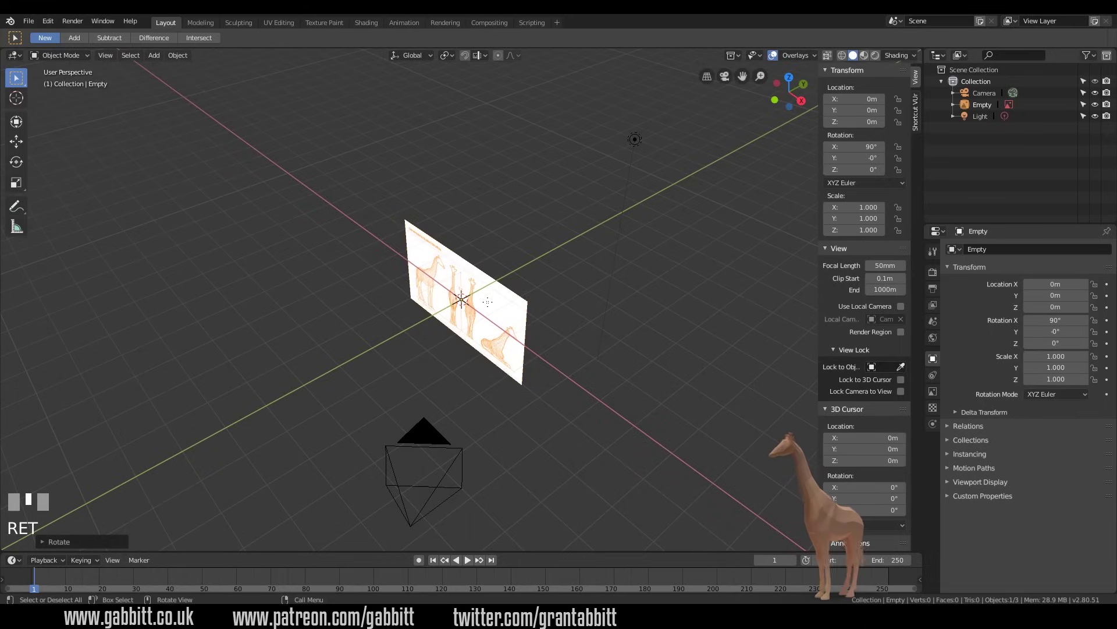
- Scale the giraffe reference image up uniformly to about 2.41
left_click_drag(500, 312, 545, 269, "alt")
key("s")
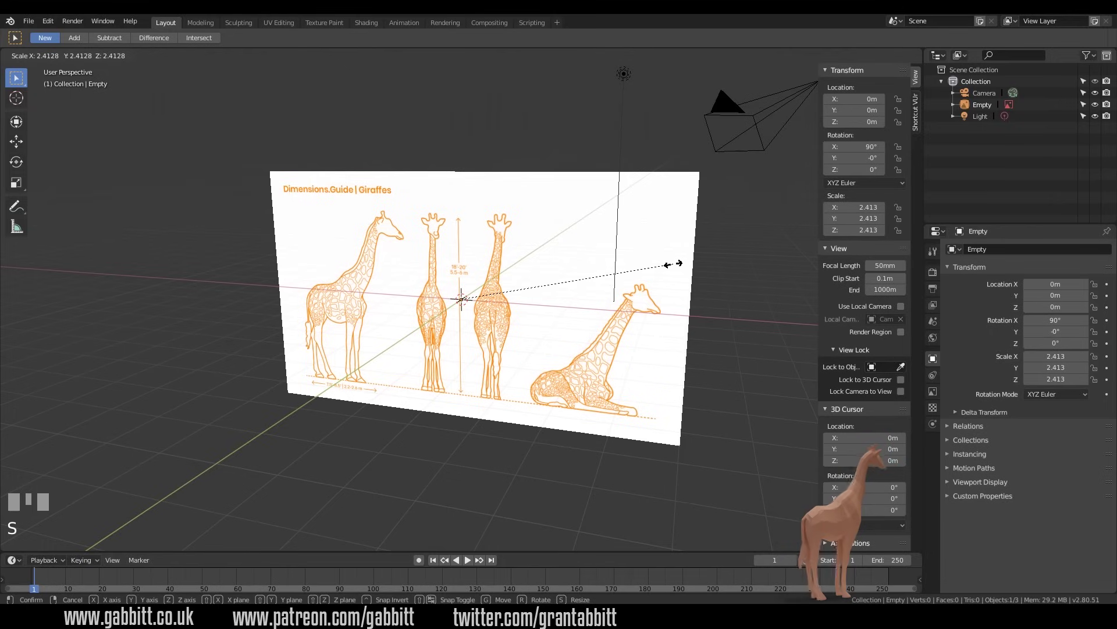
left_click(674, 263)
- Move the reference image about 3.88 m along the X axis to centre the side-profile giraffe on the origin
middle_click_drag(419, 285, 376, 290)
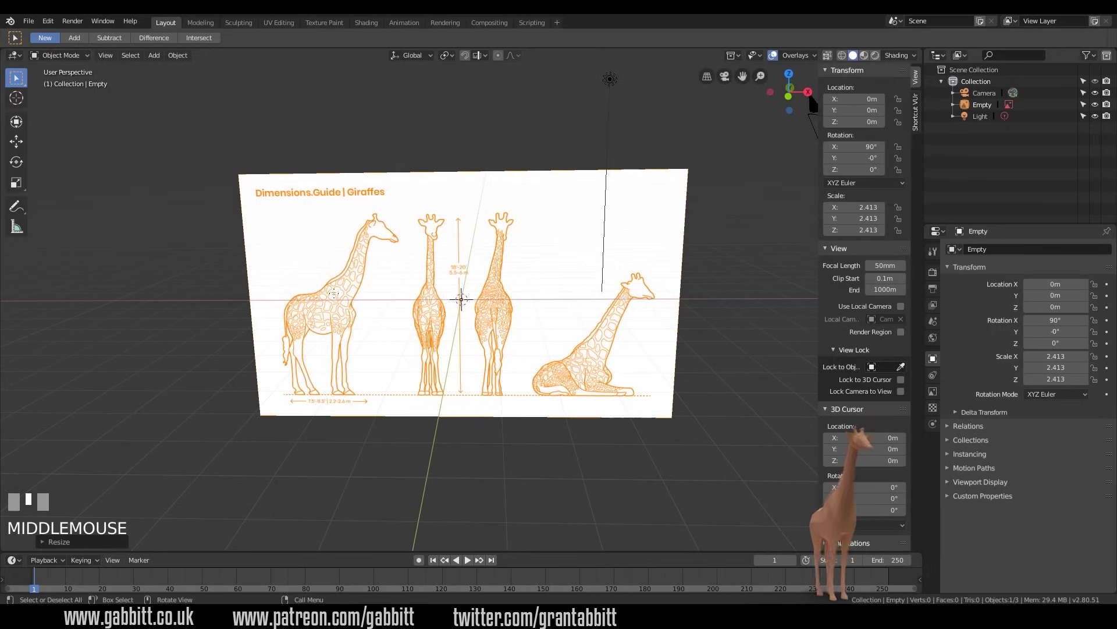
key("g")
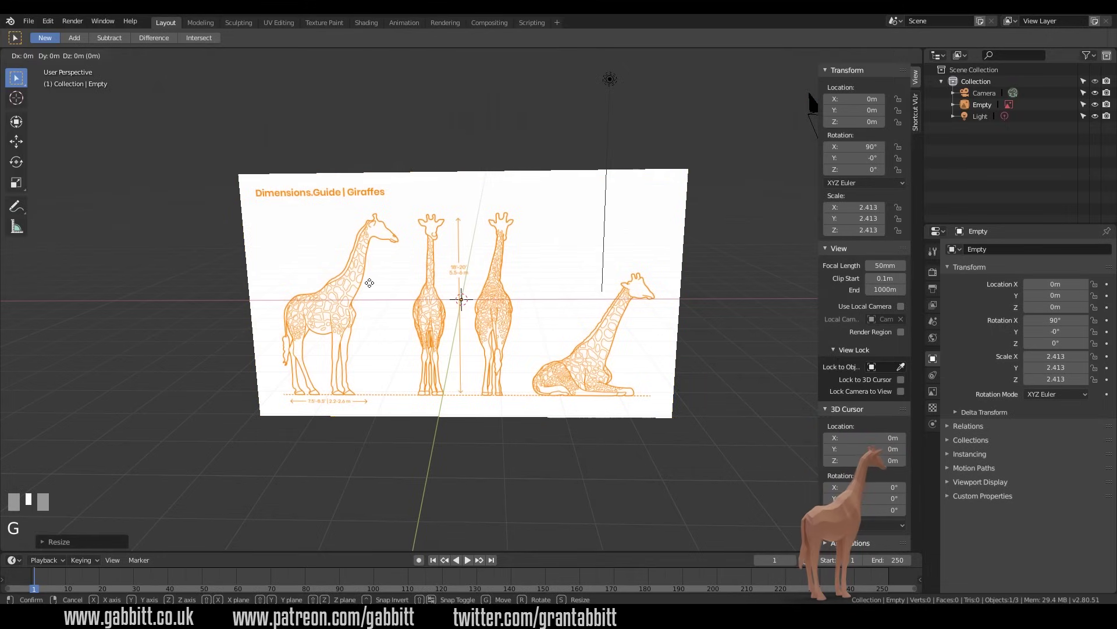
key("x")
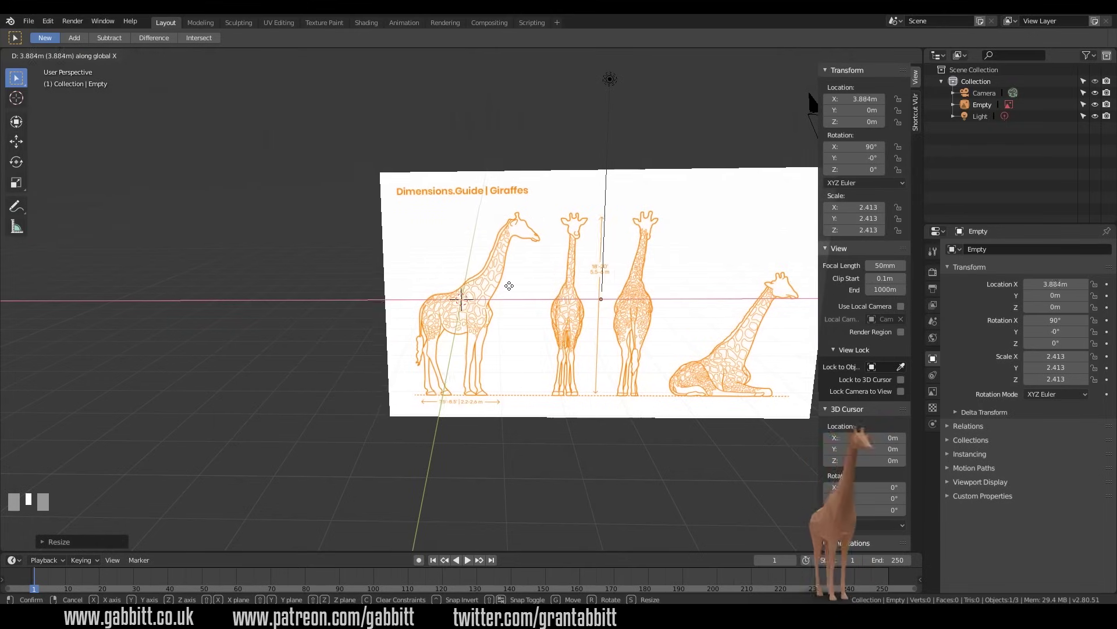
left_click(509, 286)
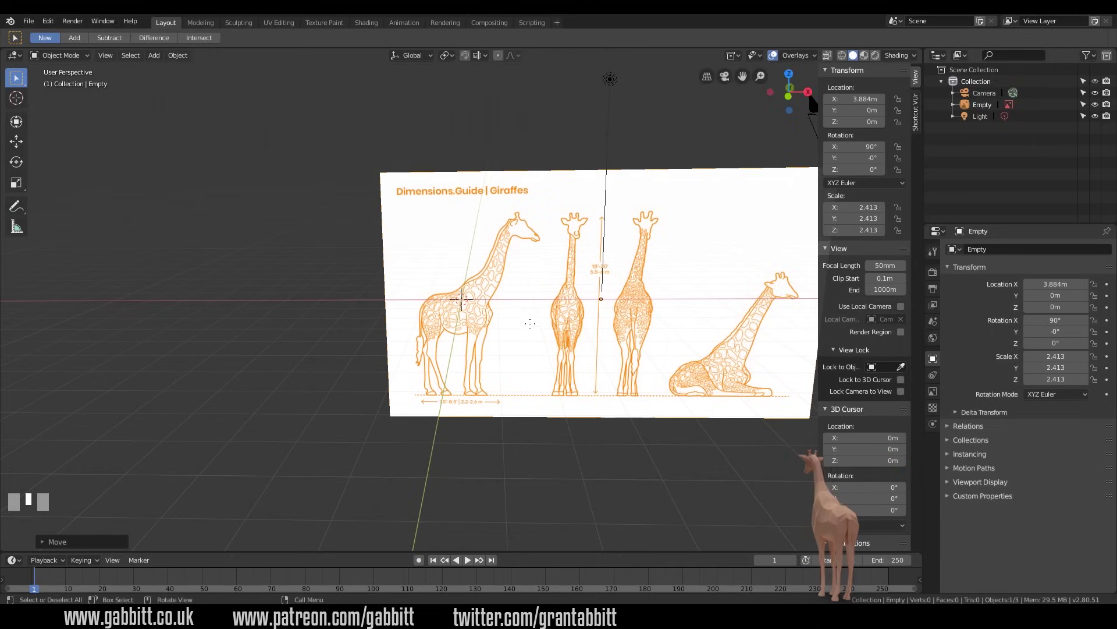
- Add a mesh plane at the origin and rotate it 90 degrees about the X axis, parallel to the reference image
middle_click_drag(530, 323, 448, 289)
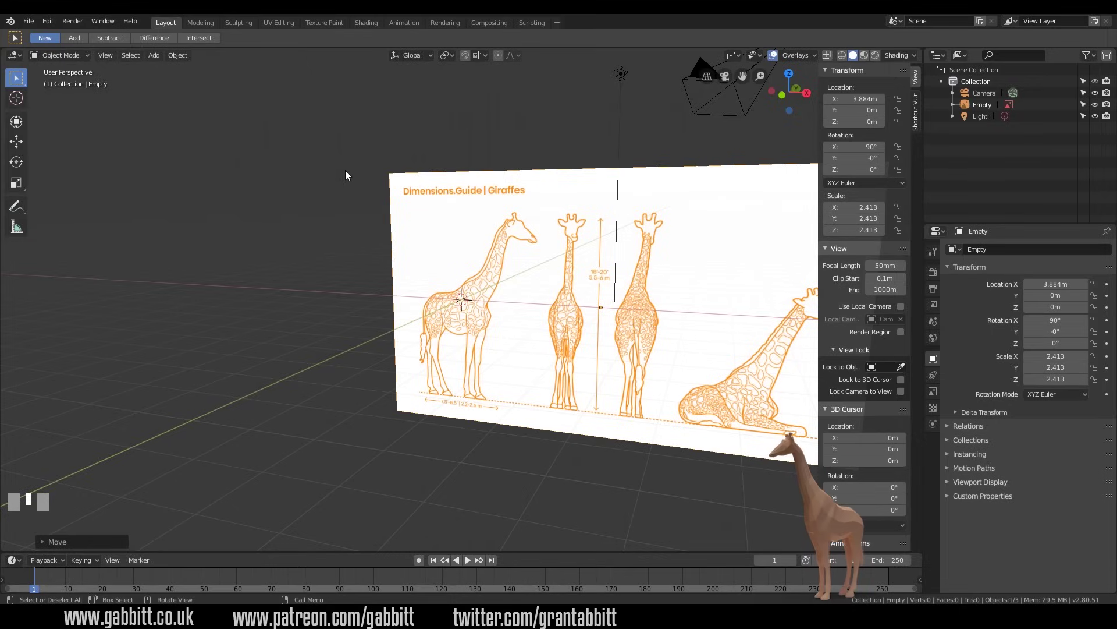
key("shift+a")
mouse_move(360, 142)
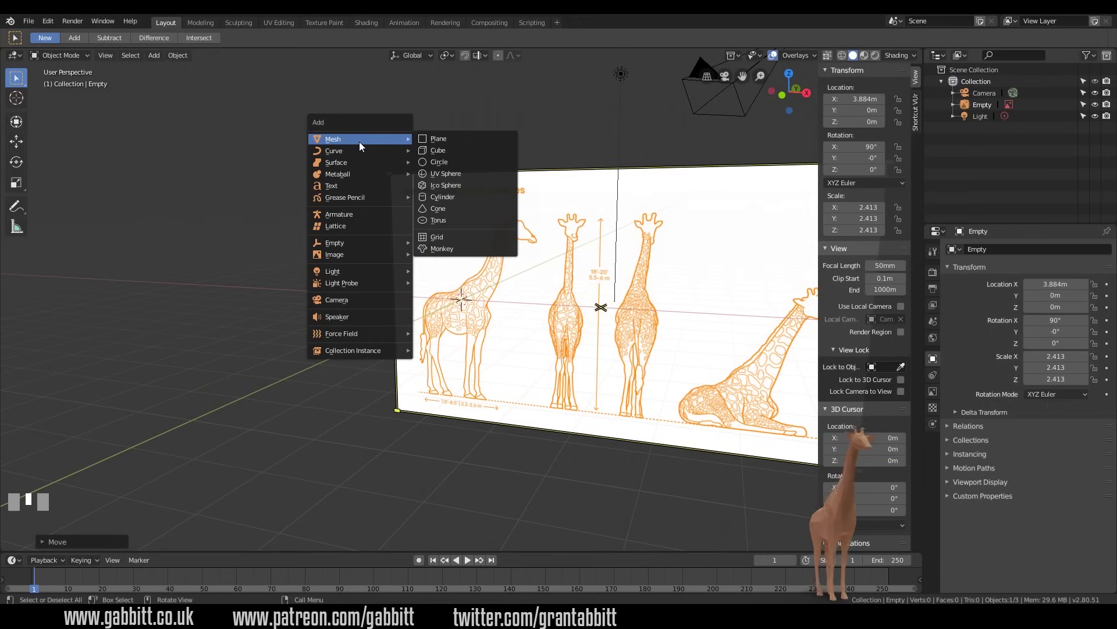
left_click(434, 141)
middle_click_drag(434, 141, 483, 282)
type("r")
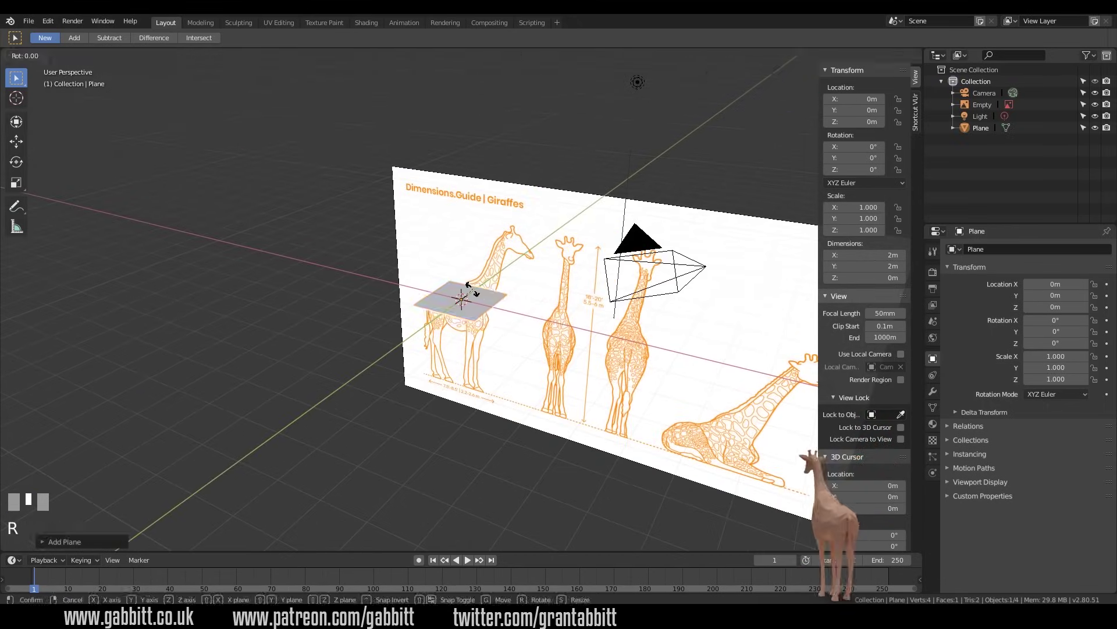
type("x90")
key("Return")
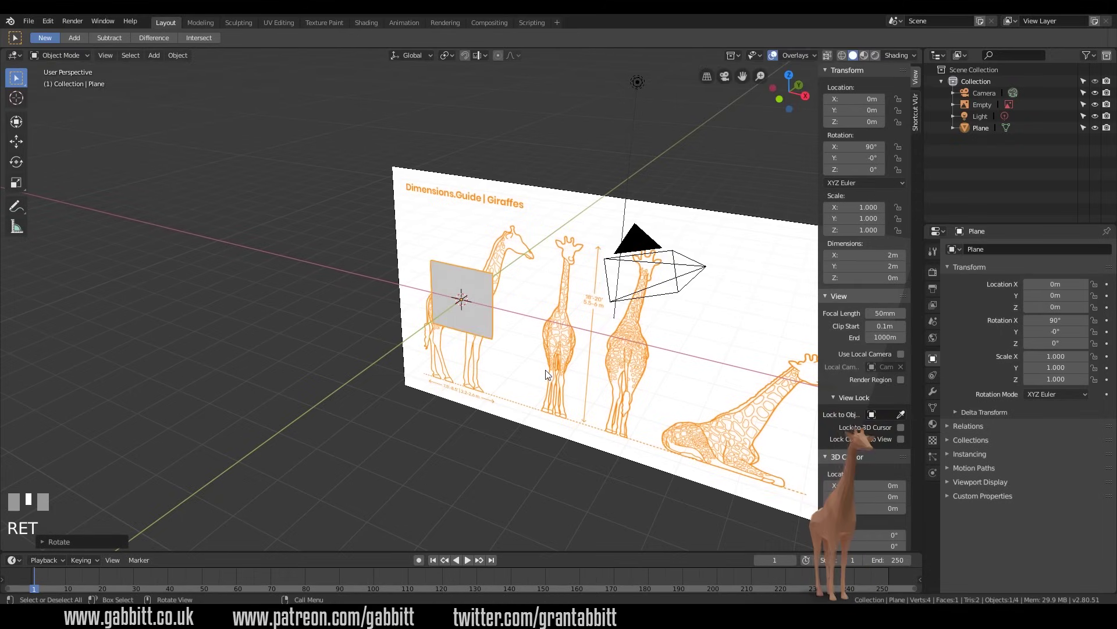
- Switch the viewport shading to wireframe to see the side-profile giraffe reference through the plane
middle_click_drag(547, 375, 547, 355)
scroll(549, 345, "up", 5)
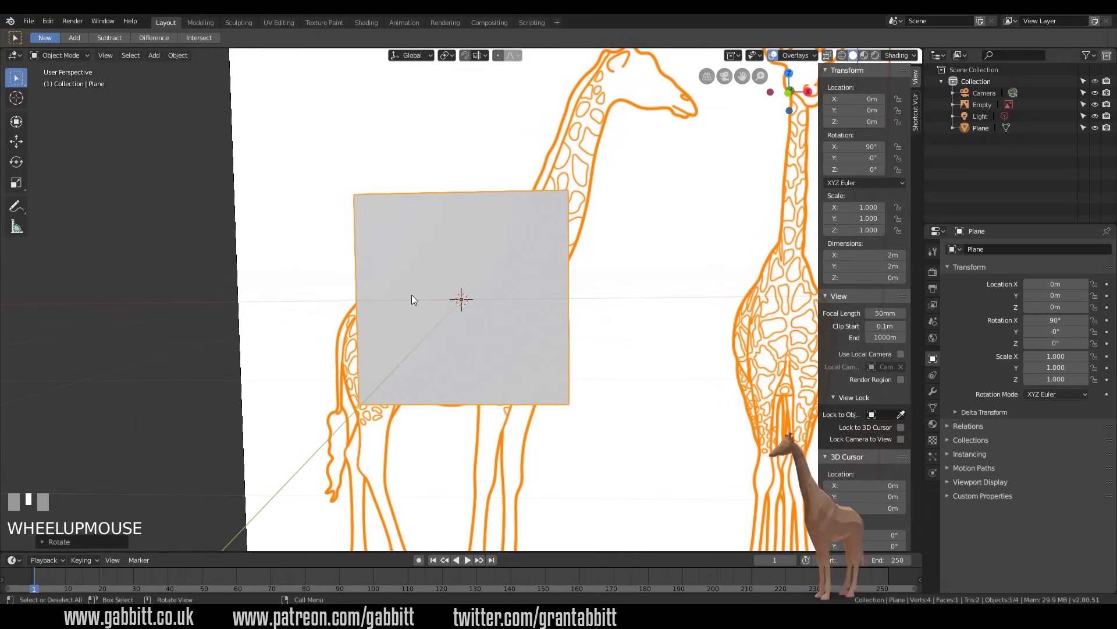
key("z")
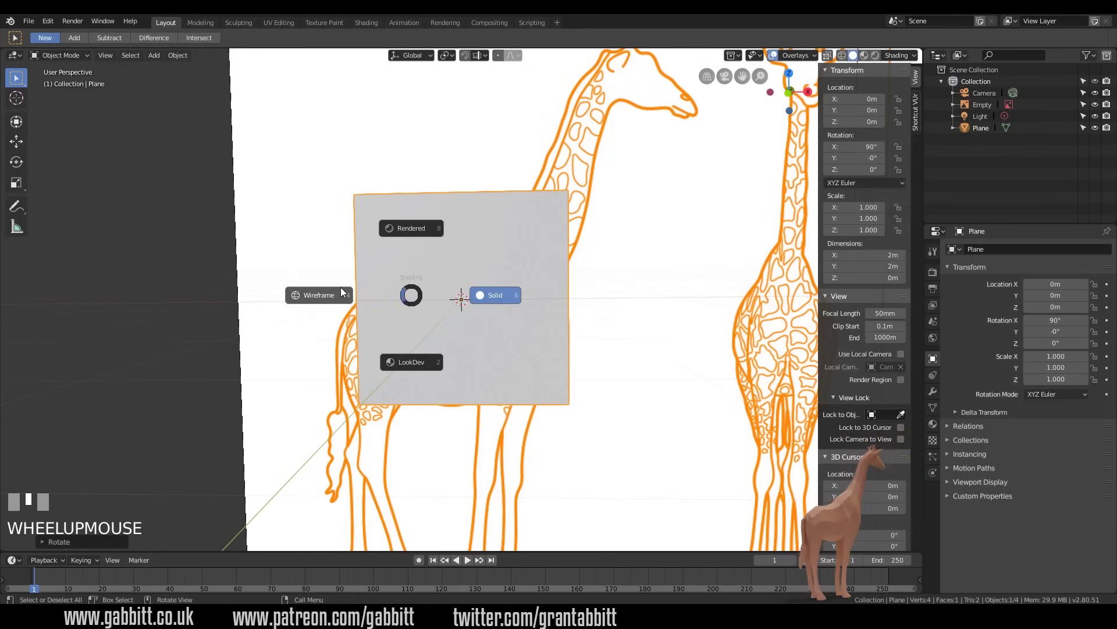
left_click(319, 295)
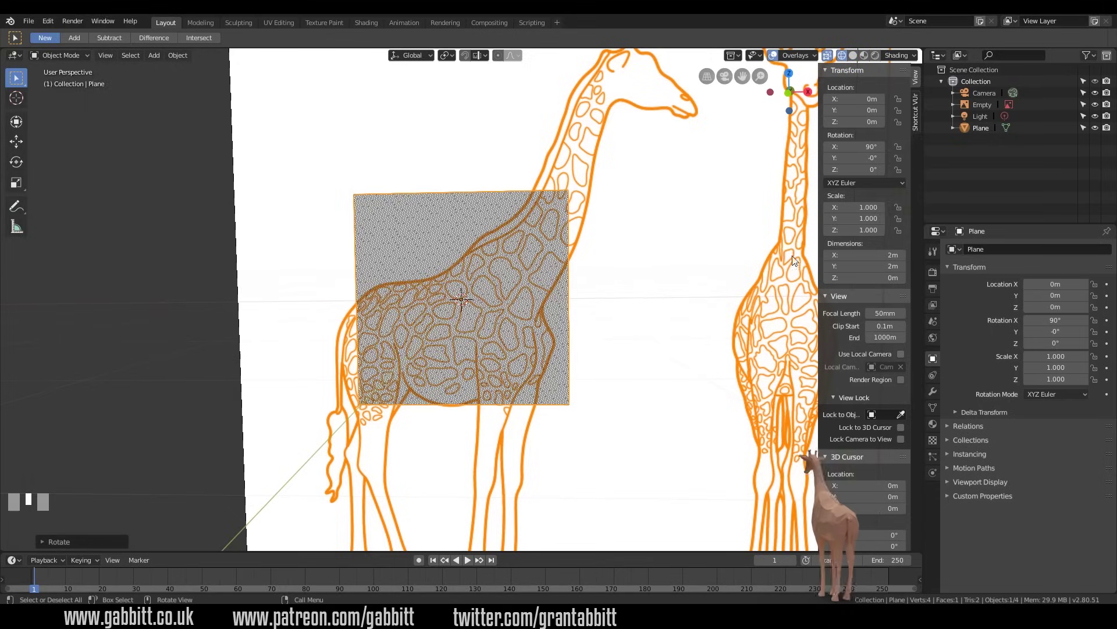
left_click(853, 56)
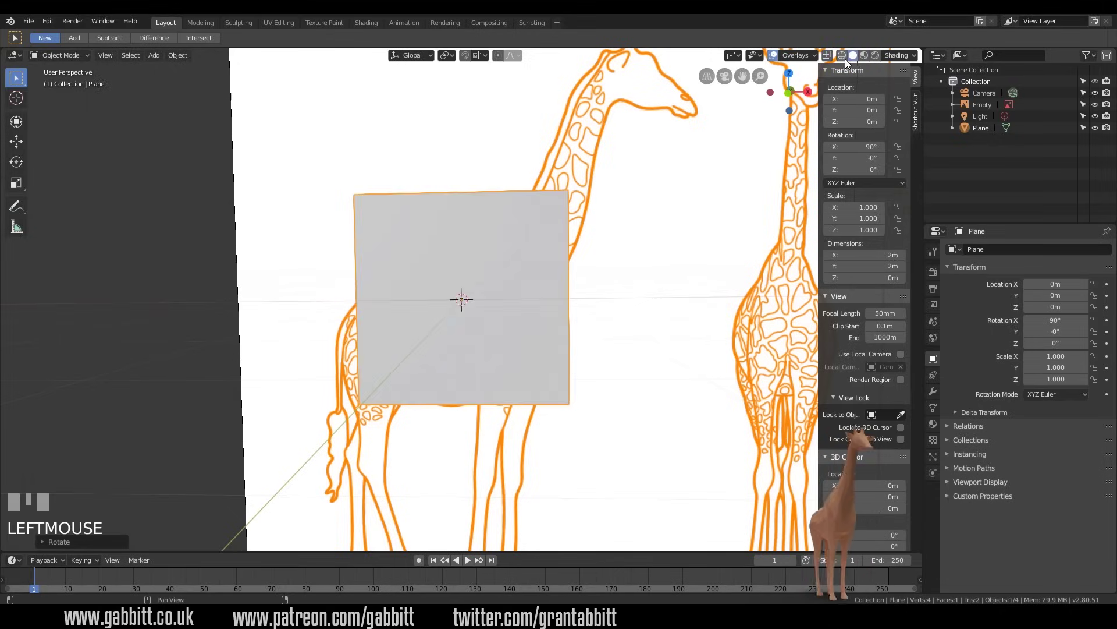
left_click(841, 56)
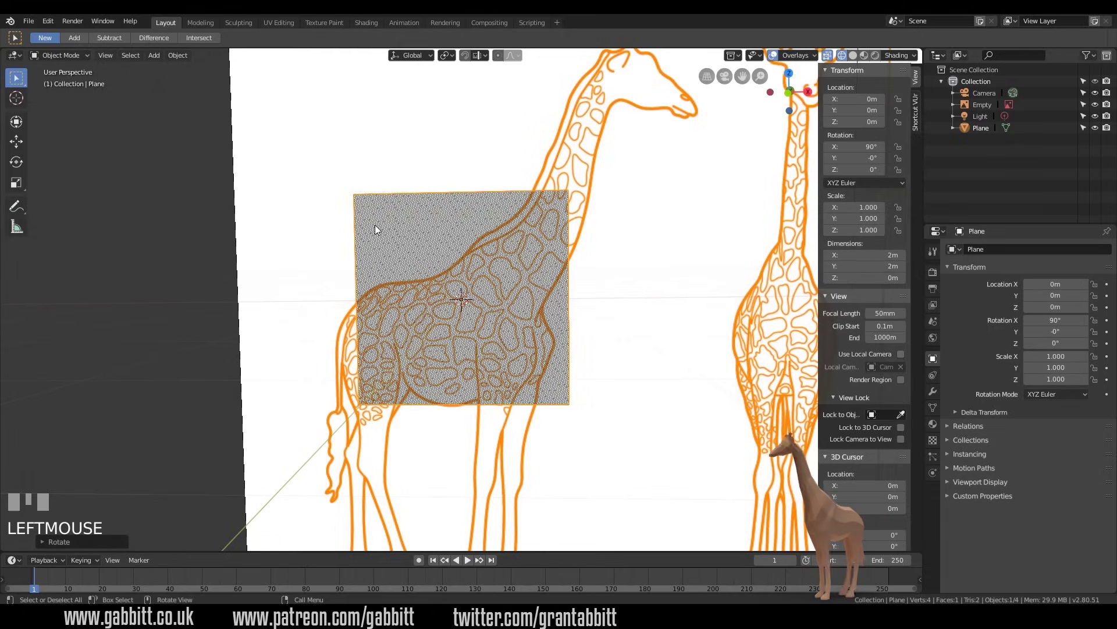
- Put the plane into Edit Mode
left_click(75, 55)
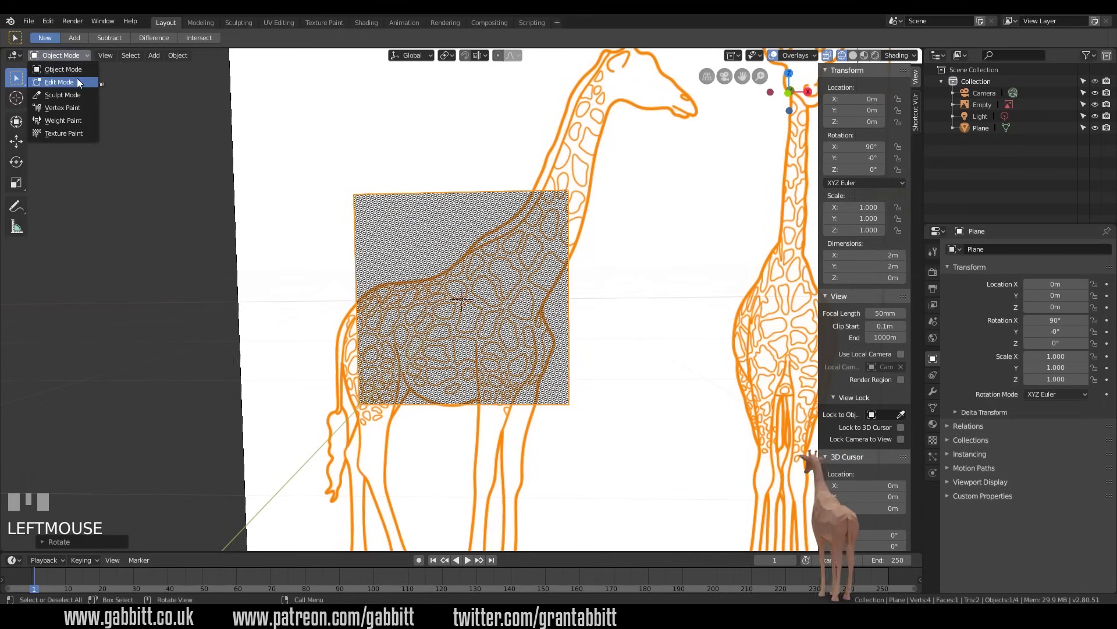
left_click(76, 81)
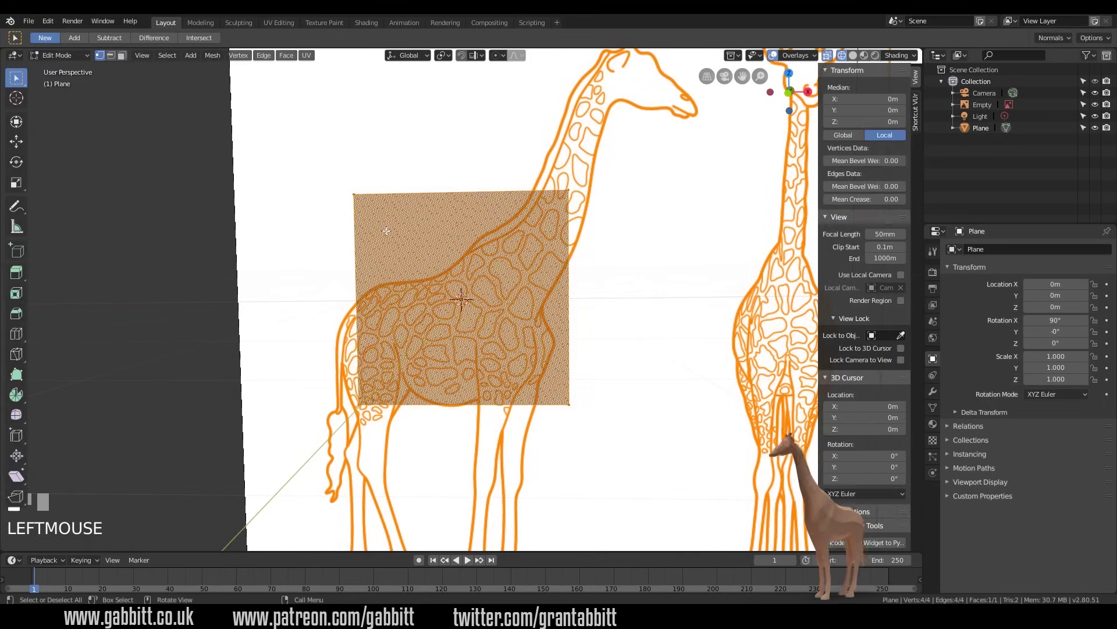
key("Tab")
key("Tab")
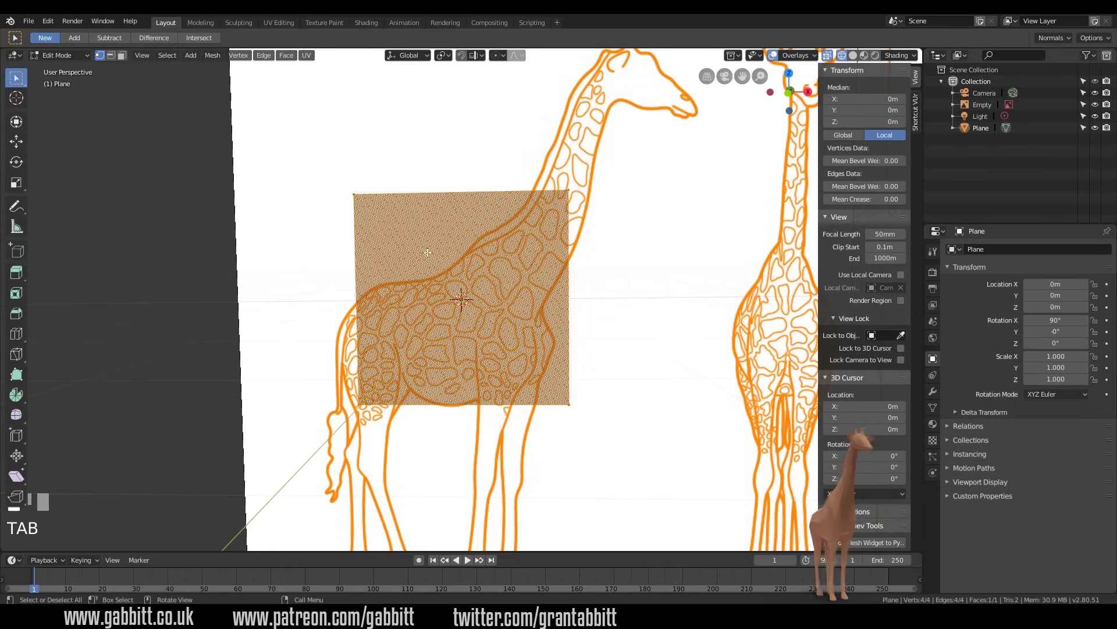
- Try to reposition the plane's four corner vertices around the giraffe's hindquarters in perspective view, checking the shape from the side
left_click(356, 196)
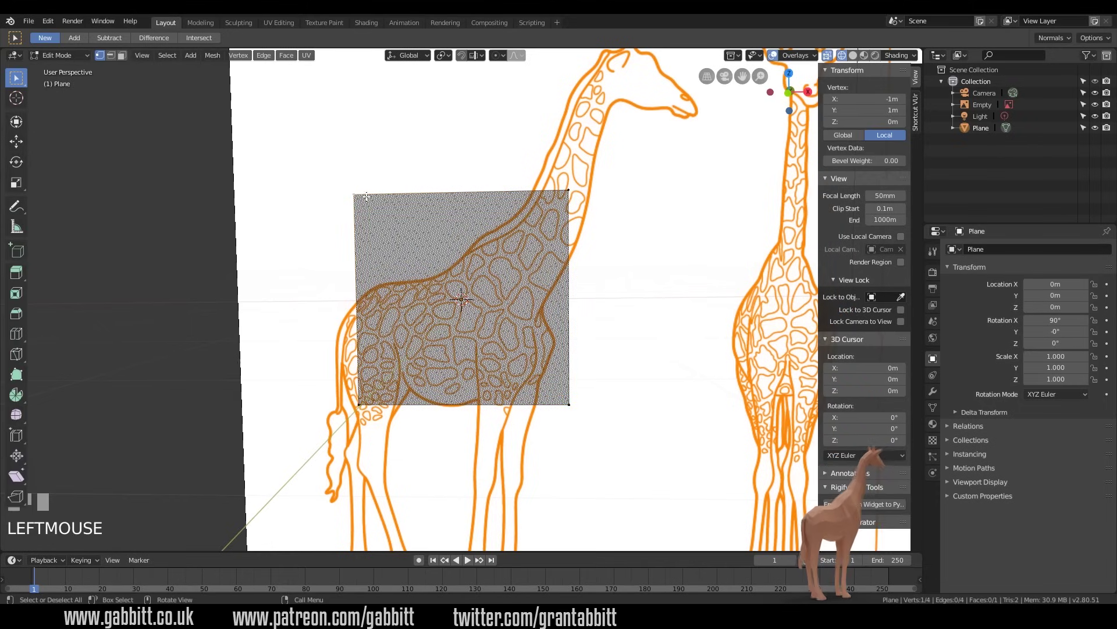
key("g")
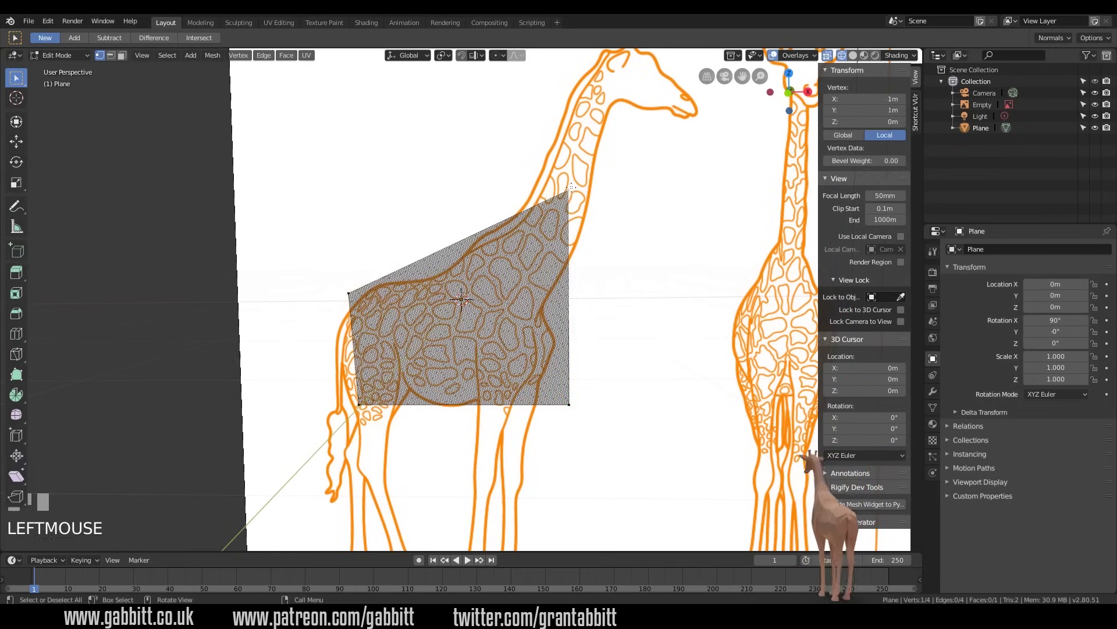
key("g")
left_click(394, 302)
left_click_drag(553, 387, 585, 419)
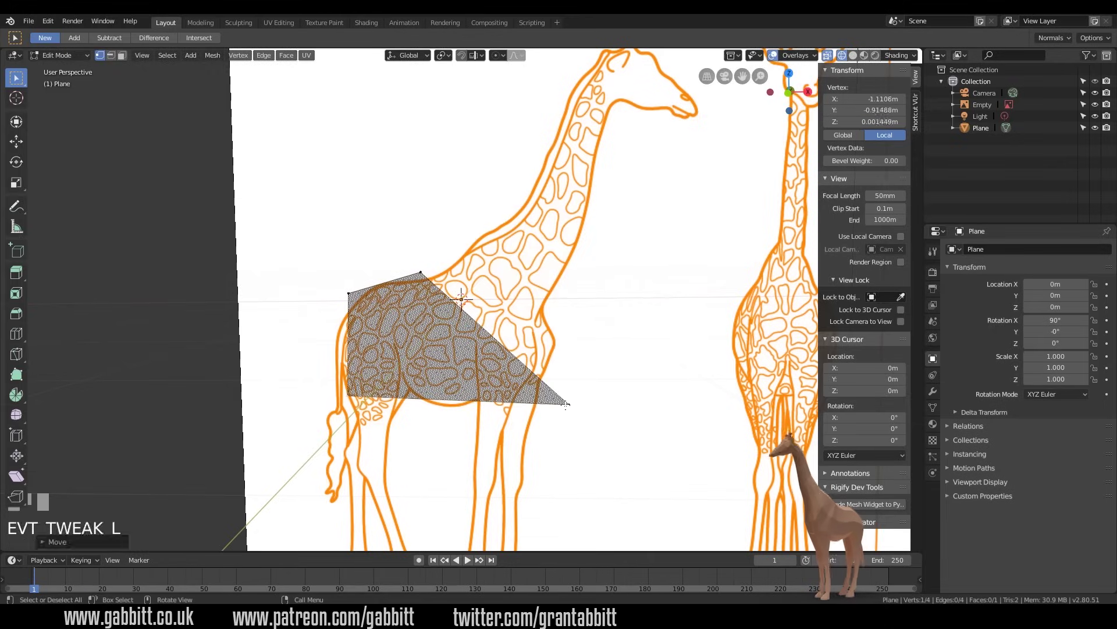
key("g")
left_click(315, 379)
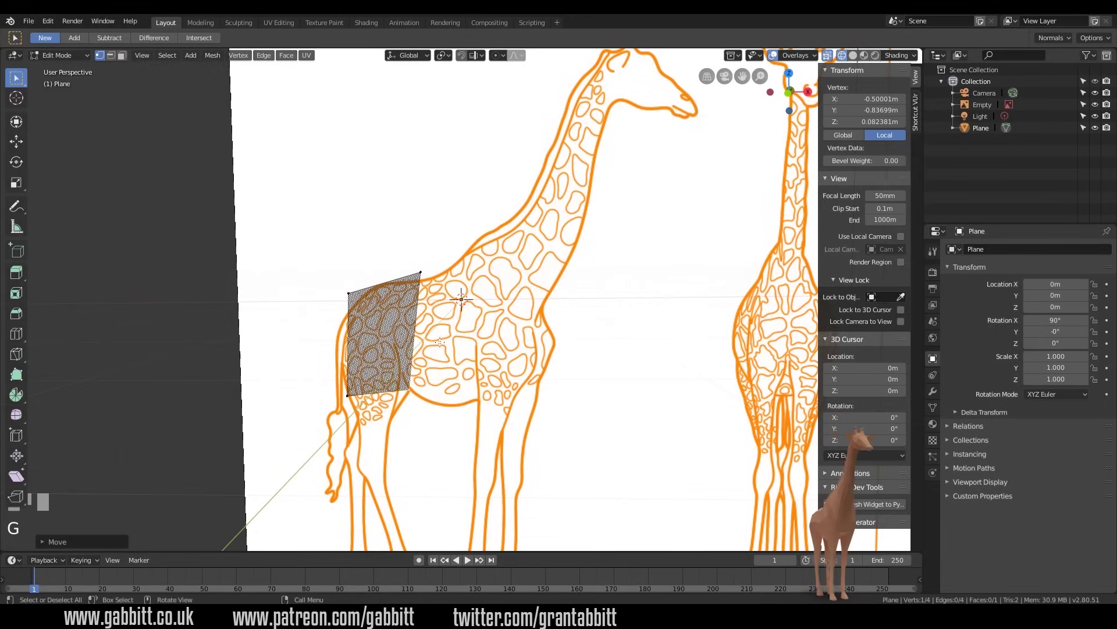
middle_click_drag(500, 326, 710, 314)
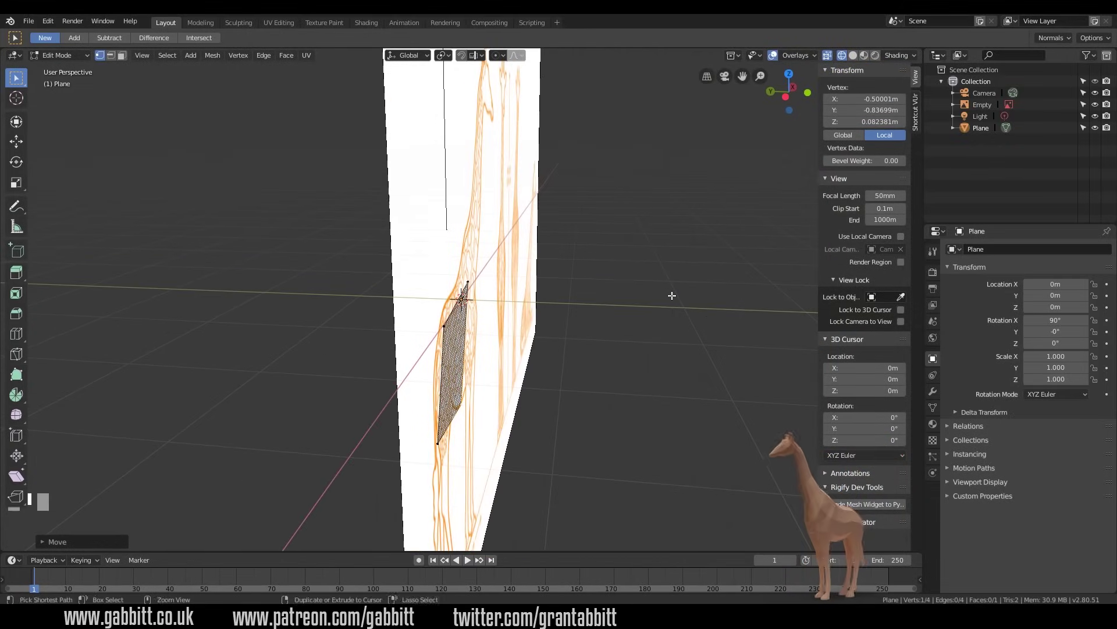
- Undo the vertex moves made in perspective view, back to the original square plane
key("ctrl+z")
key("ctrl+z")
key("ctrl+z")
key("ctrl+z")
key("ctrl+z")
key("ctrl+z")
key("ctrl+z")
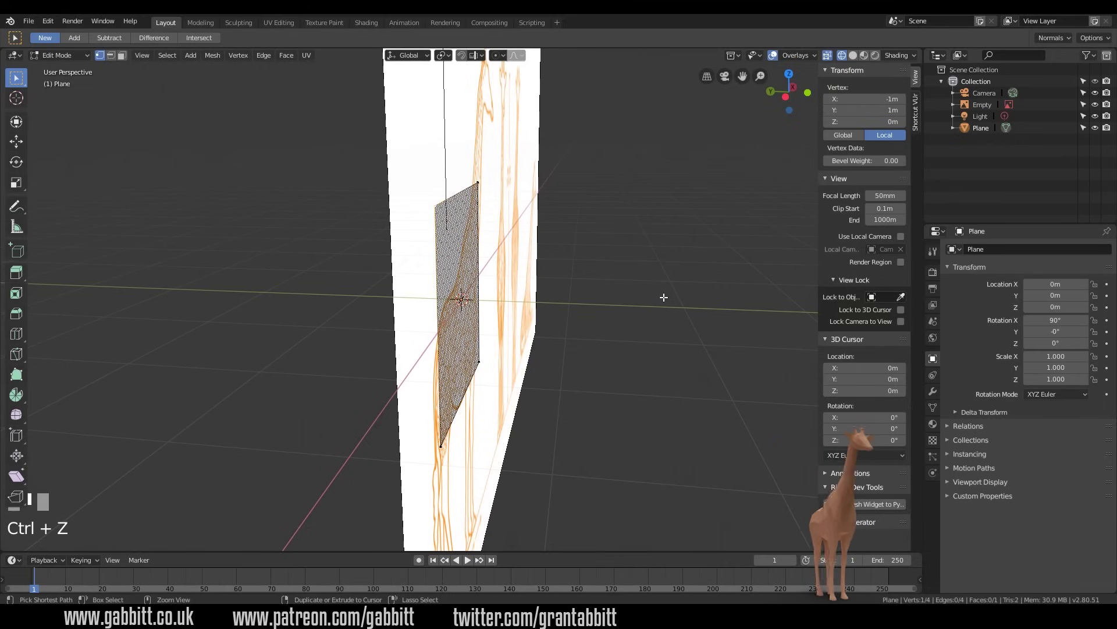
- In front orthographic view, move the plane's two rear vertices onto the giraffe's rump and the back of its thigh
middle_click_drag(636, 304, 431, 321)
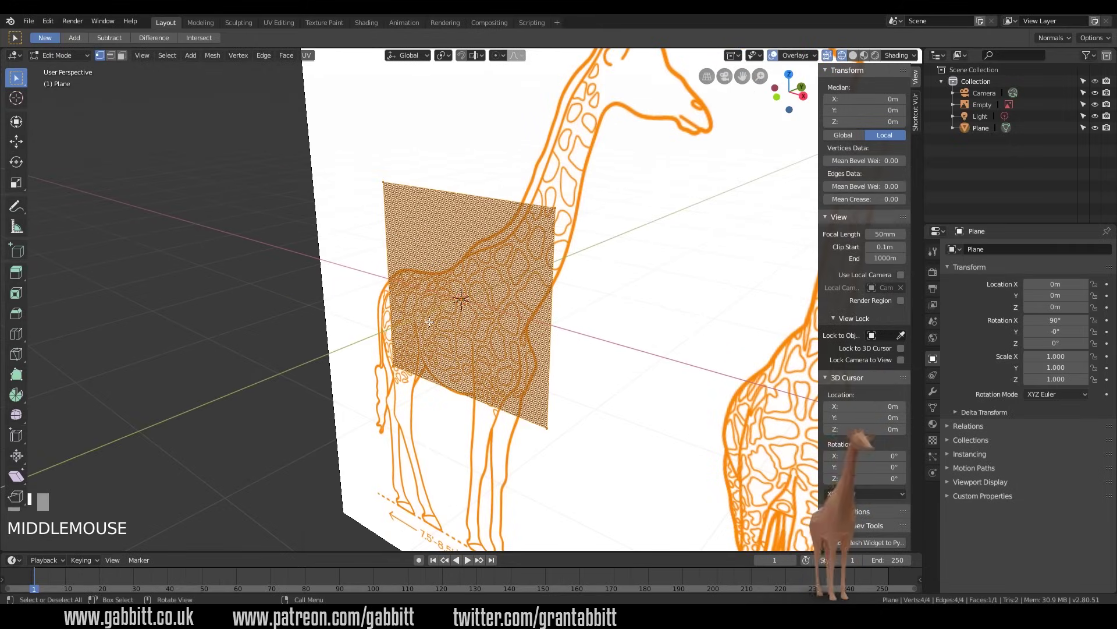
key("KP_1")
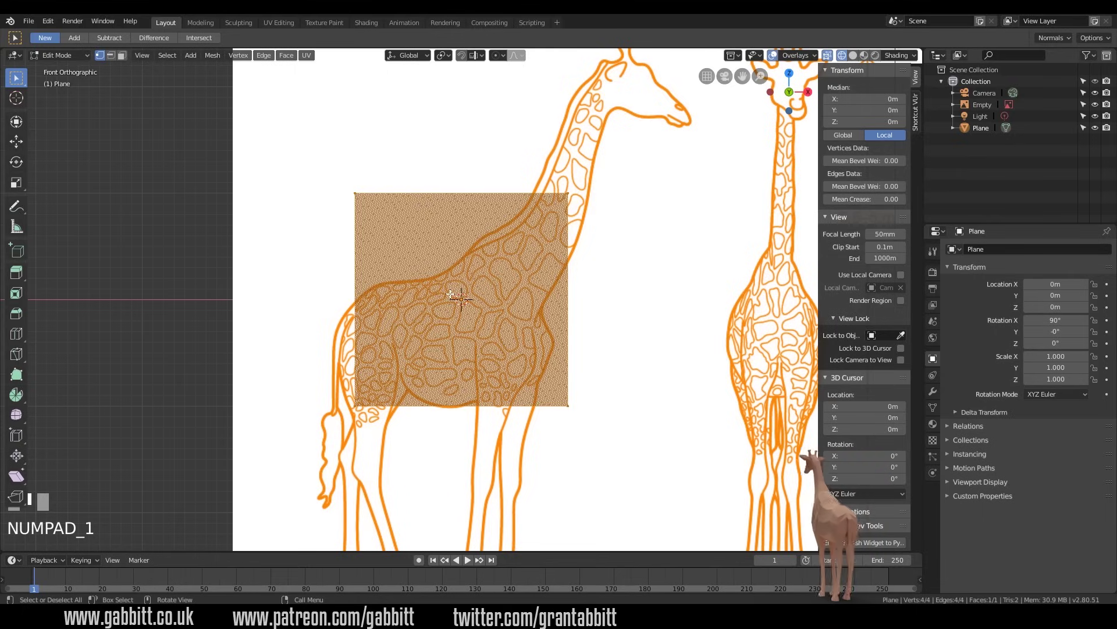
left_click(356, 193)
key("g")
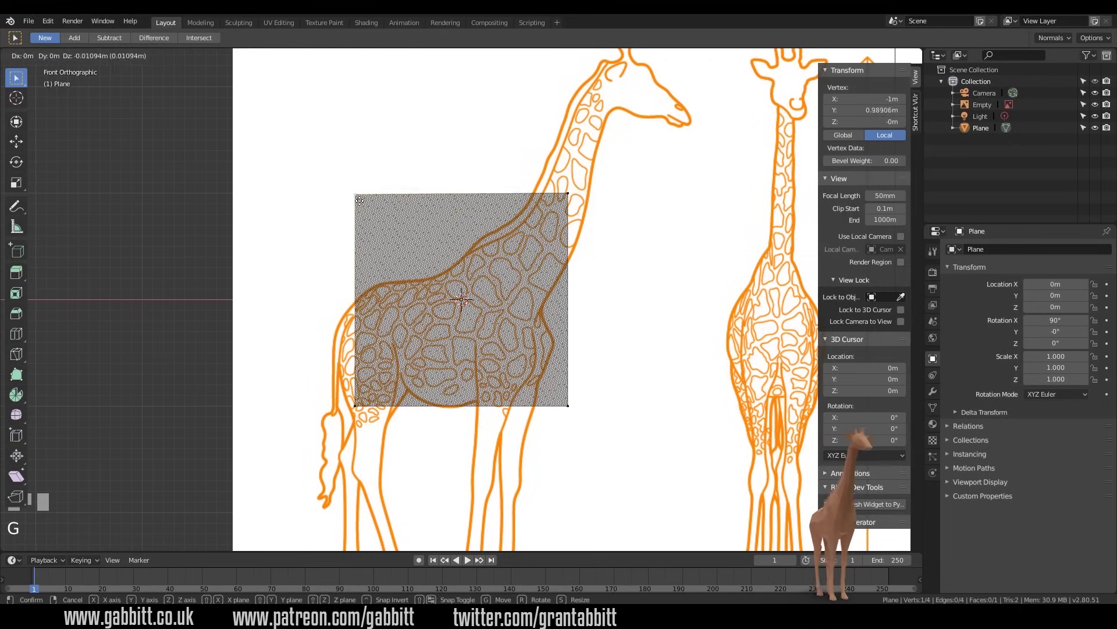
left_click(358, 303)
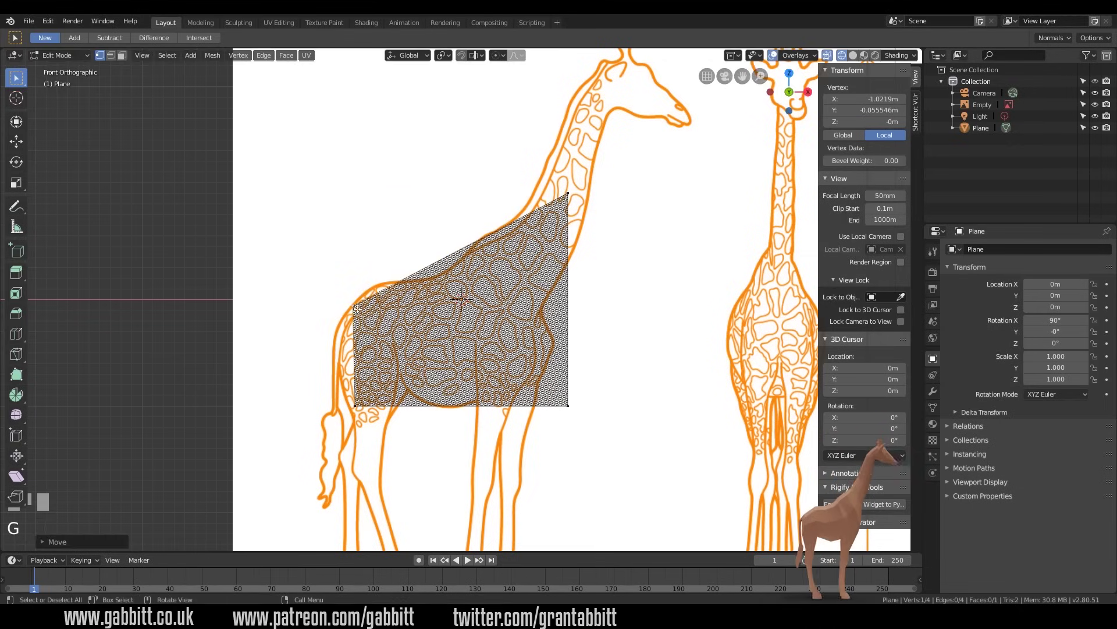
left_click(357, 406)
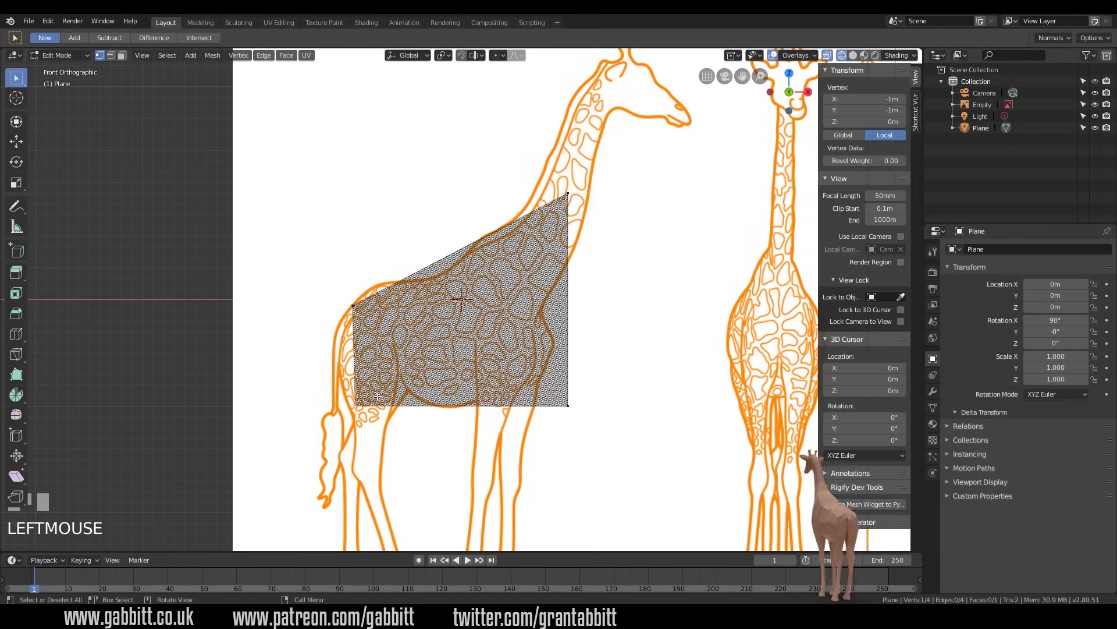
key("g")
left_click(363, 369)
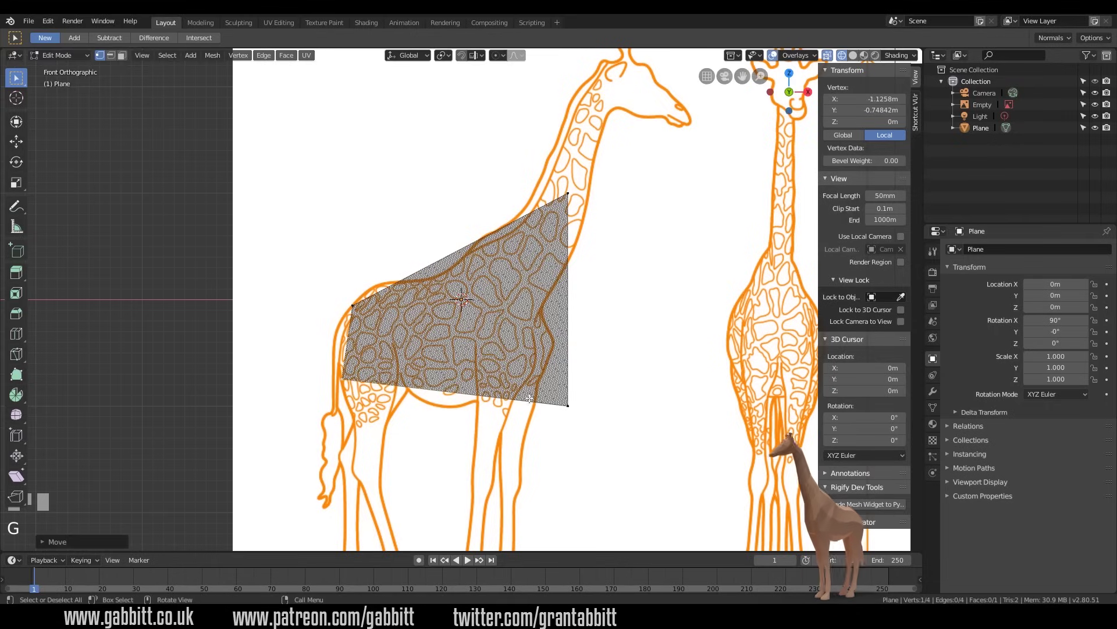
- Move the plane's two front vertices to the giraffe's back and the belly just ahead of the hind leg
left_click(594, 399)
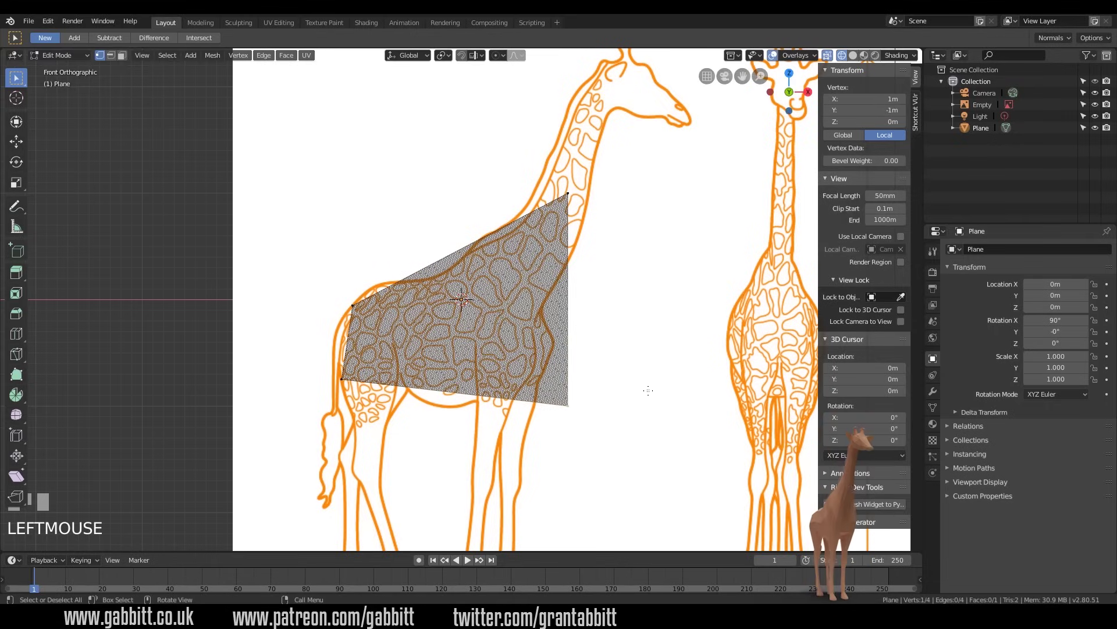
key("g")
left_click(491, 376)
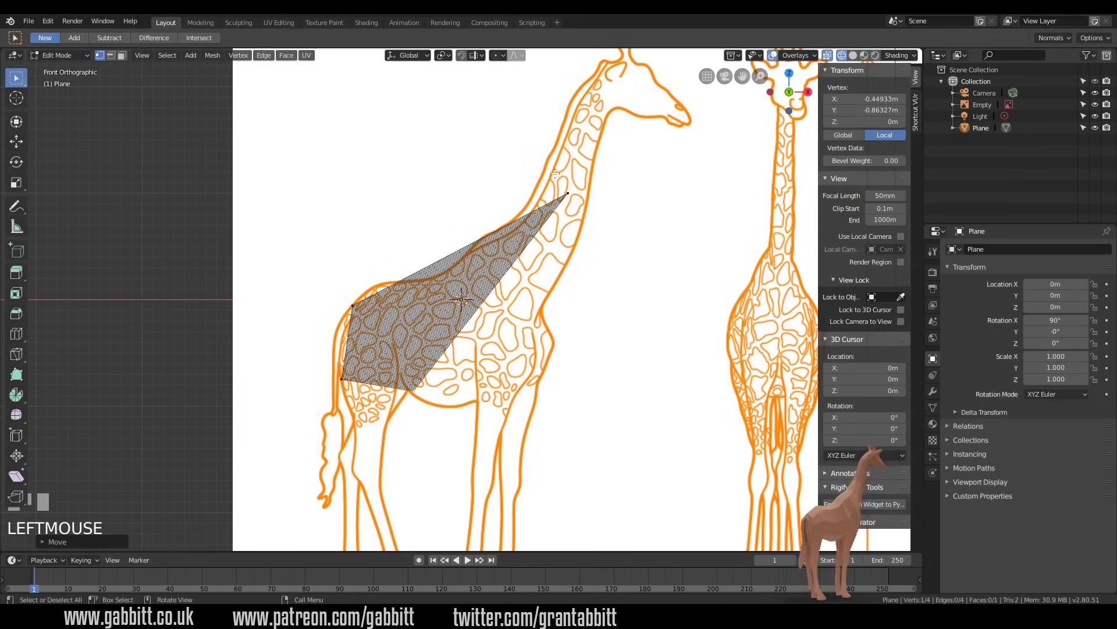
left_click(558, 177)
key("g")
left_click(379, 263)
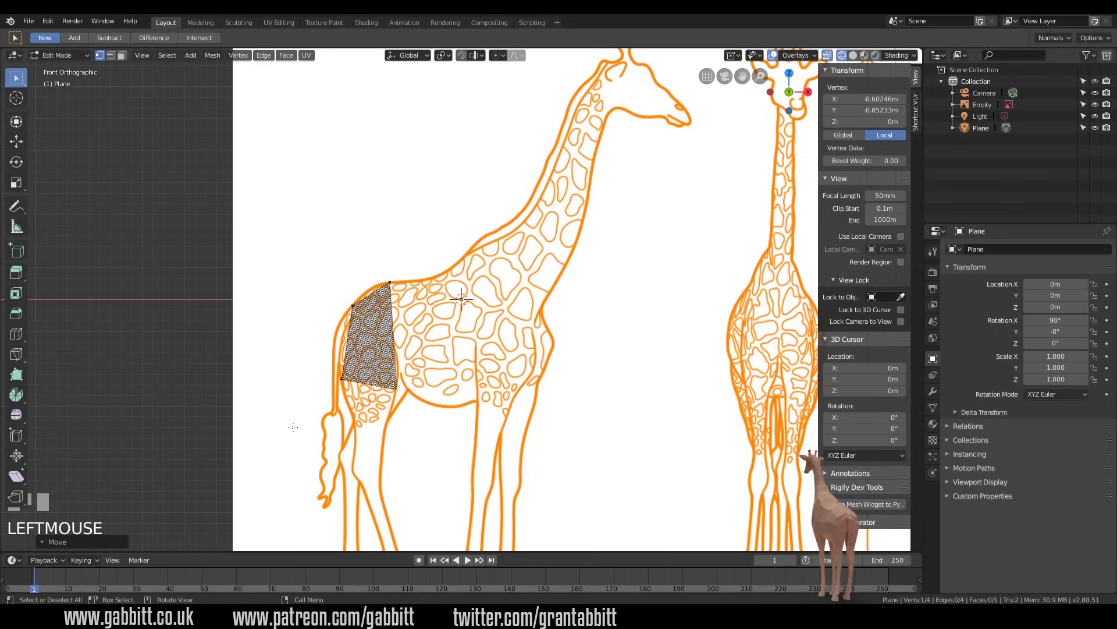
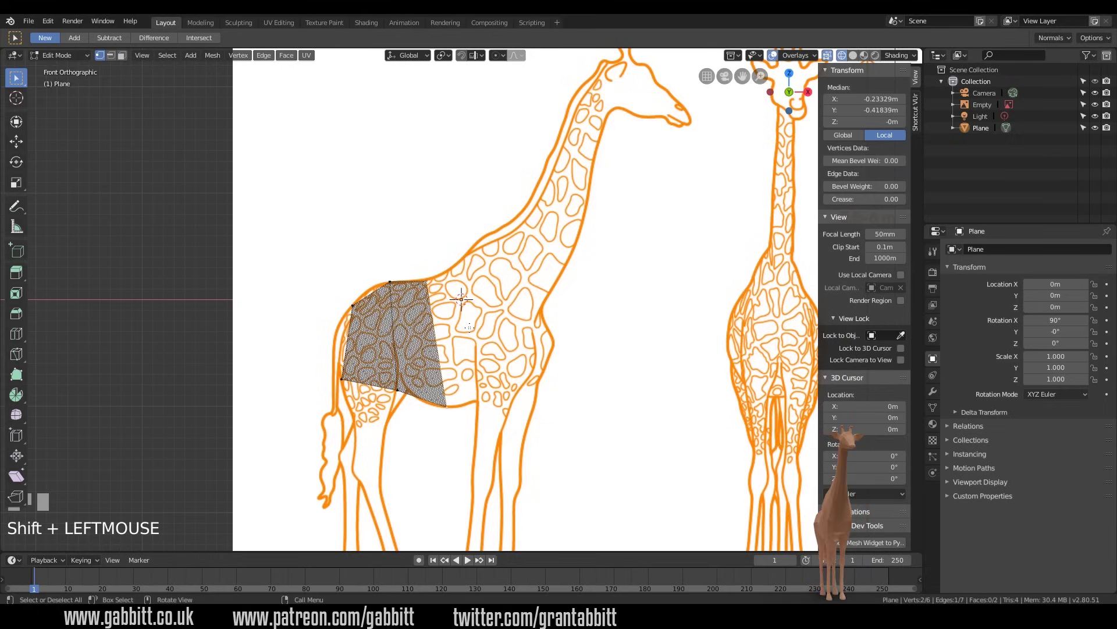
- Extrude the body's front edge about 0.35 m forward and fit its upper vertex to the giraffe's back outline
key("e")
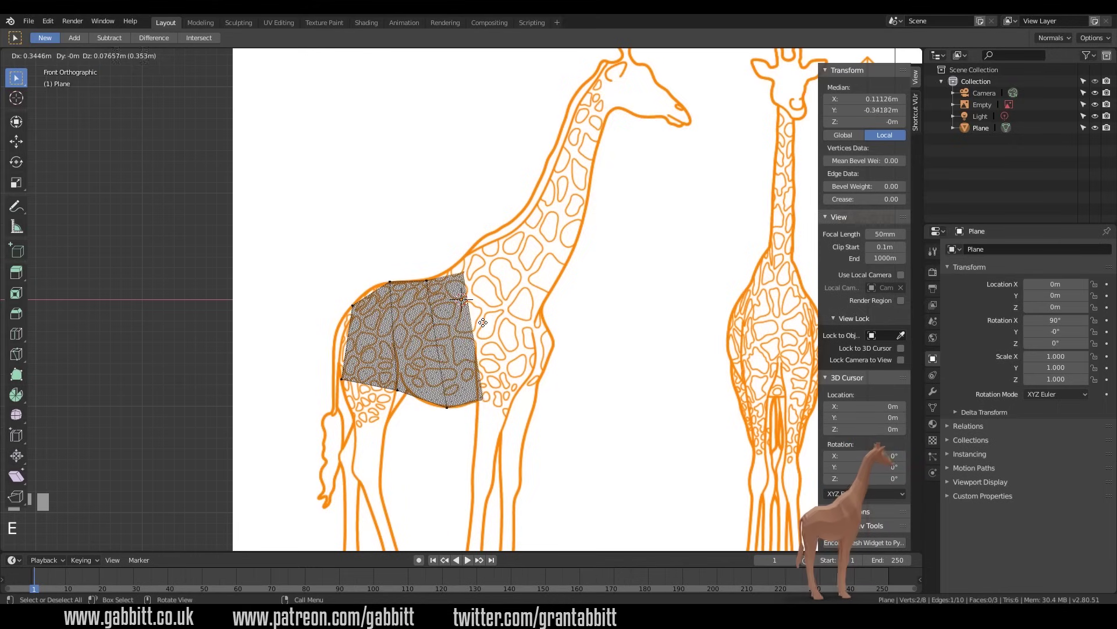
left_click(482, 318)
left_click(465, 272)
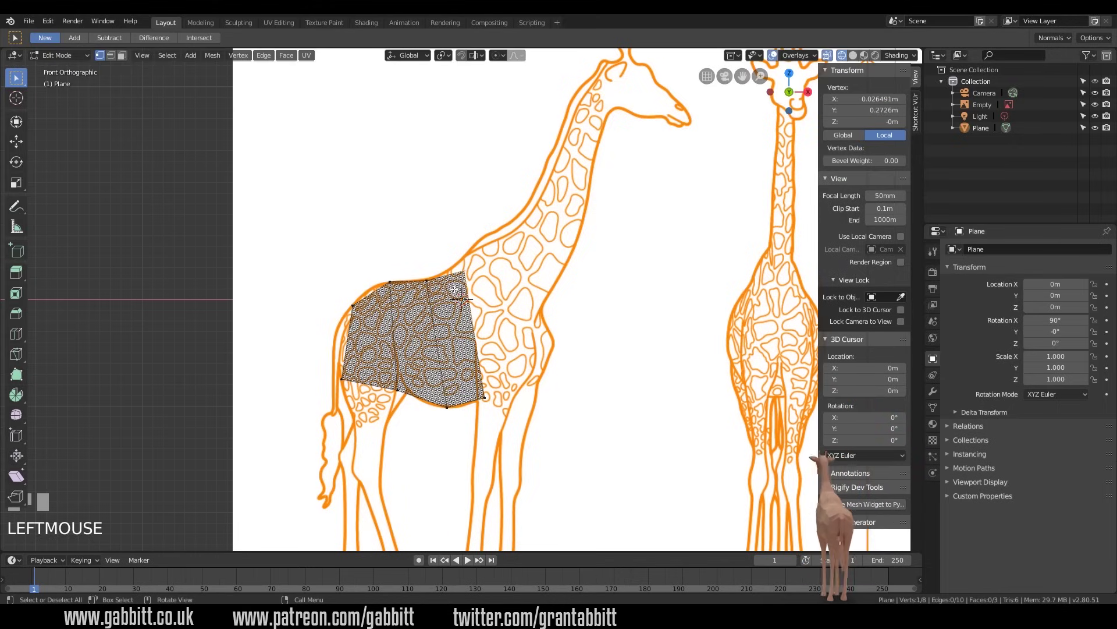
key("g")
left_click(471, 268)
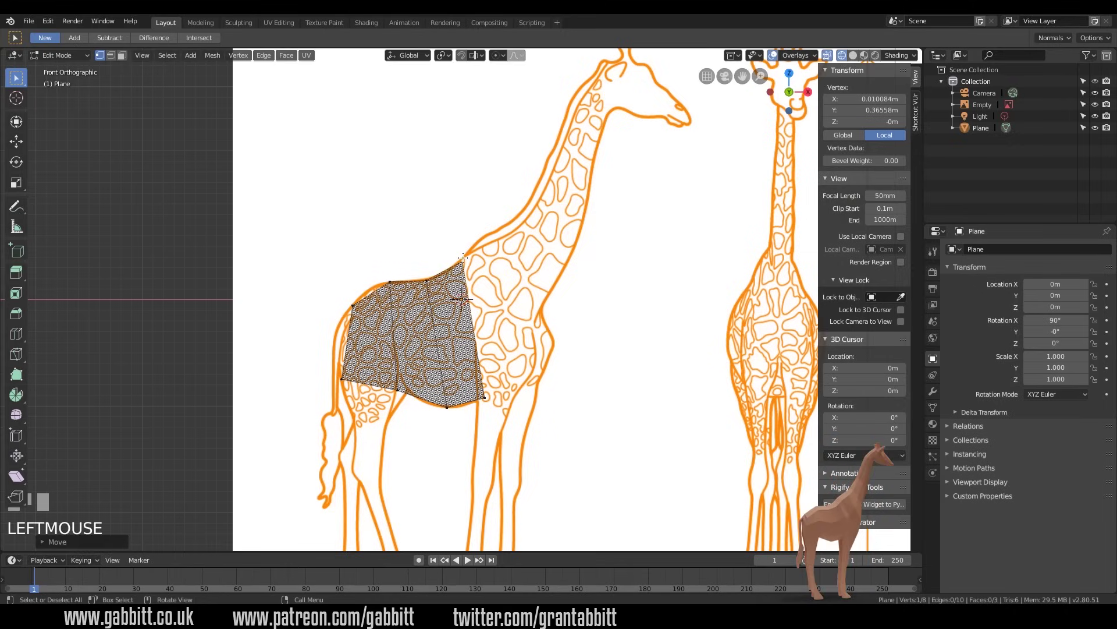
- Extrude the front edge two more sections to the base of the neck and fit the lower vertex to the chest outline
key("e")
left_click(492, 240)
key("e")
left_click(516, 220)
left_click(544, 315)
key("g")
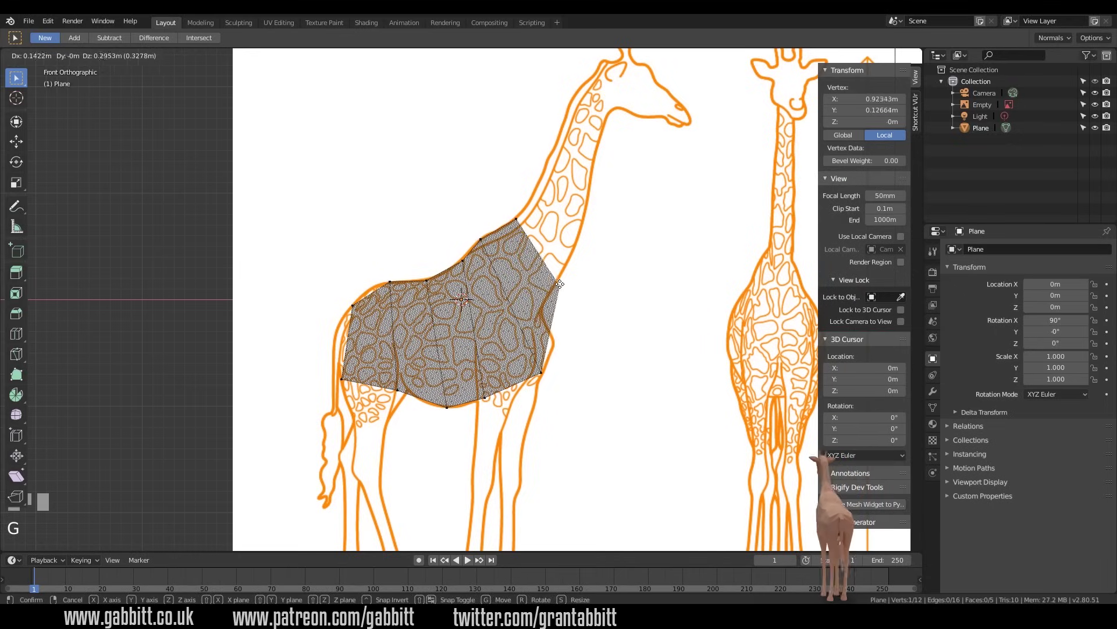
left_click(560, 284)
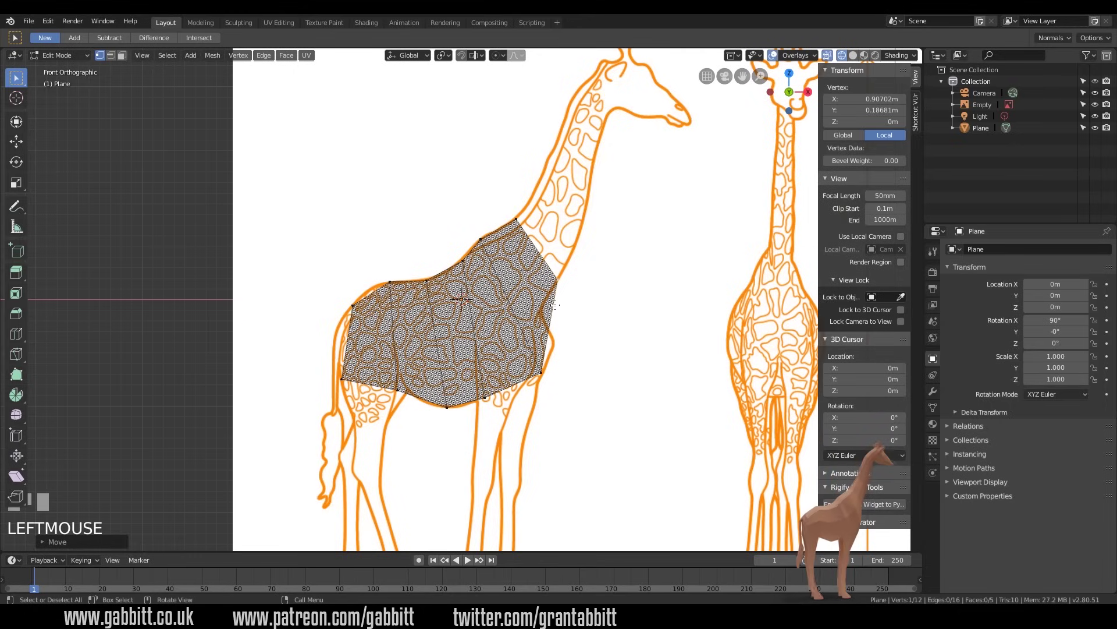
- Extrude the edge between neck base and chest in two sections up the neck, fitting the end vertex to the outline
left_click(557, 279, "shift")
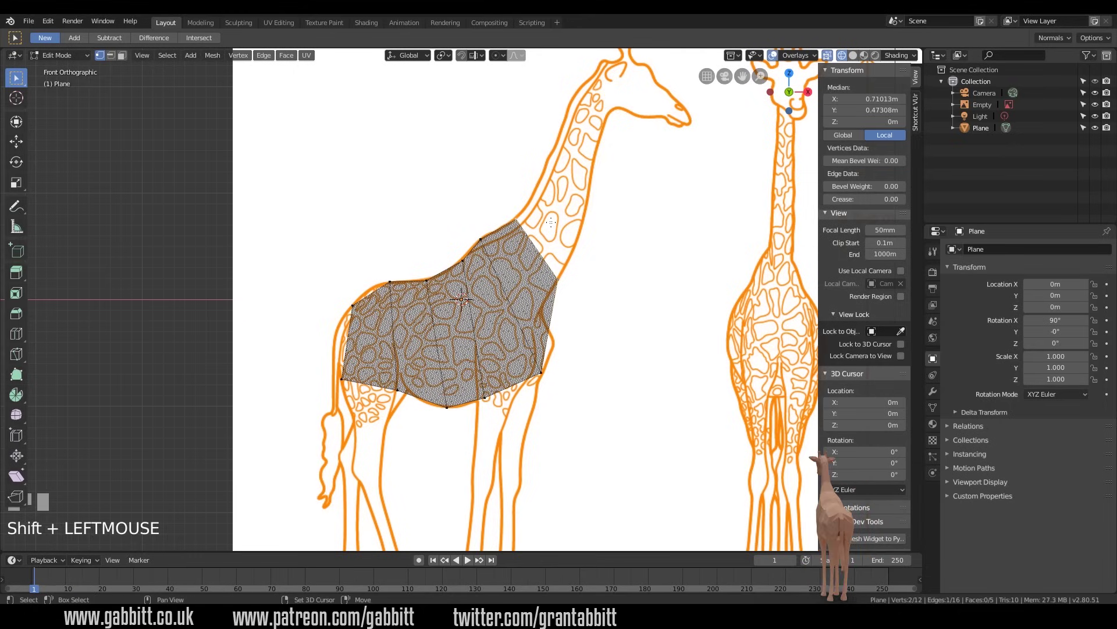
key("e")
left_click(582, 220)
key("e")
left_click(594, 144)
key("g")
left_click(568, 115)
- In front orthographic view, extrude the neck's upper edge in sections through the head to the muzzle, scaling the end edge to fit
middle_click_drag(567, 115, 613, 324, "shift")
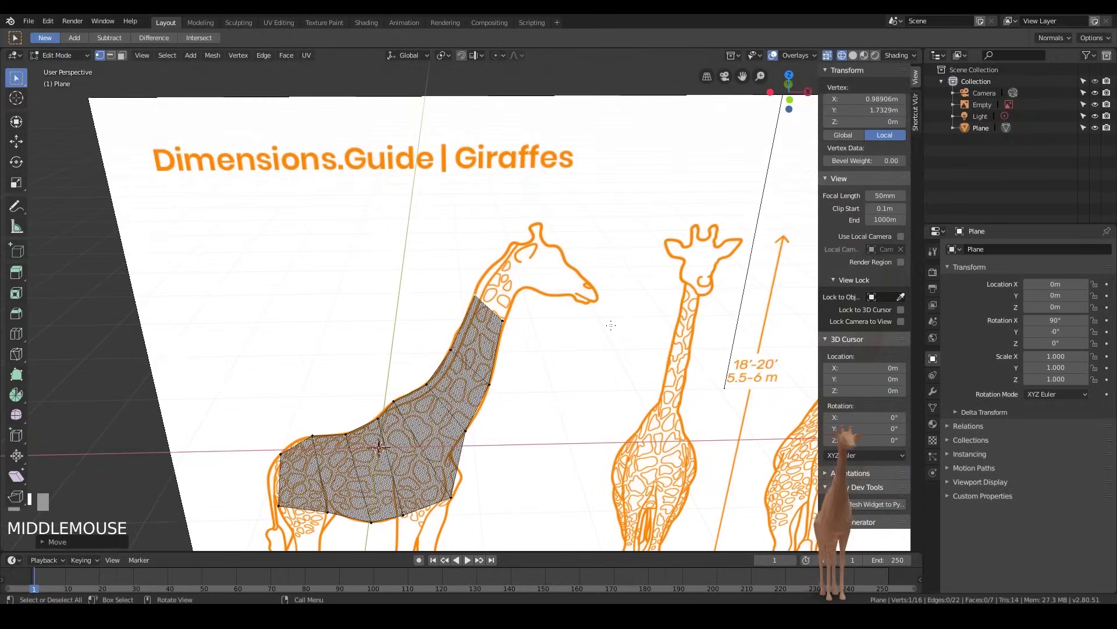
key("KP_1")
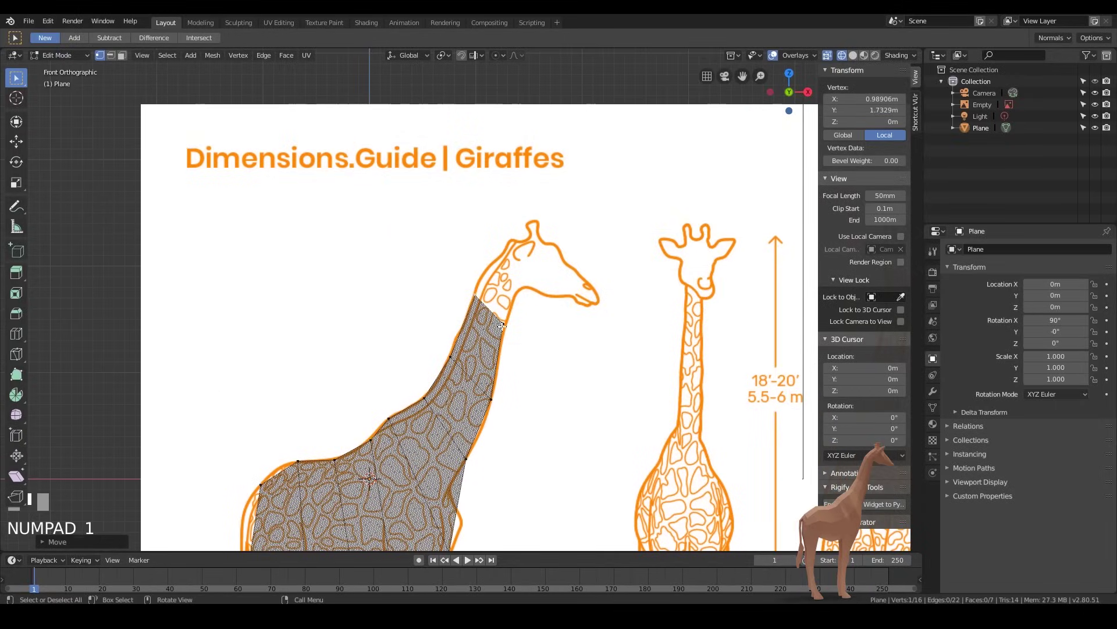
key("e")
left_click(527, 288)
key("e")
left_click(572, 247)
key("e")
left_click(587, 288)
key("s")
left_click(582, 291)
scroll(582, 291, "down", 2)
middle_click_drag(582, 291, 479, 381, "shift")
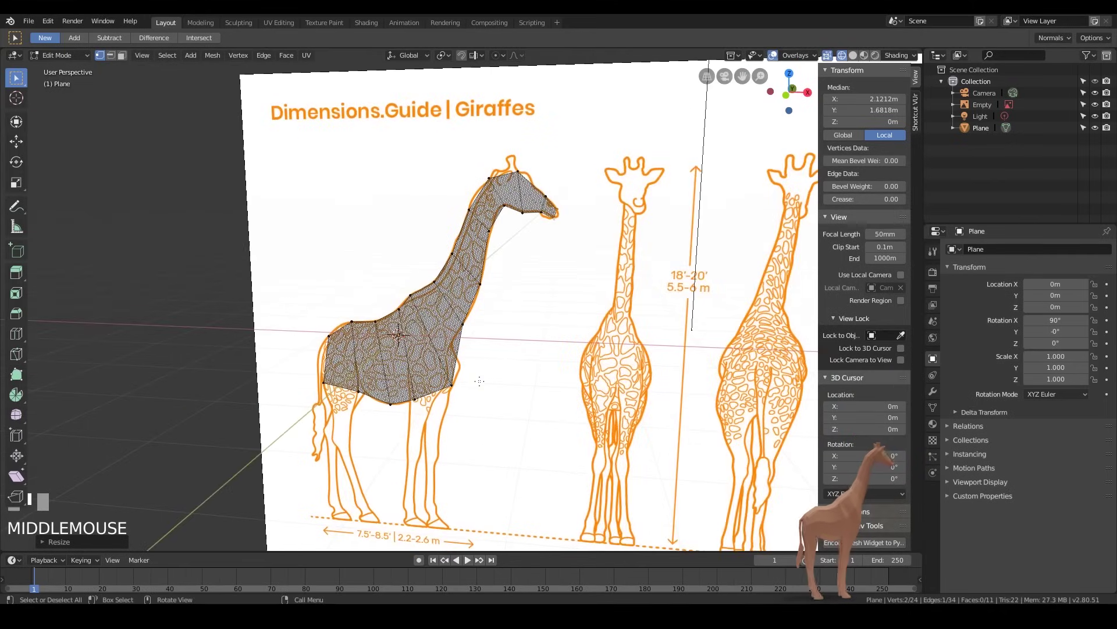
scroll(467, 402, "up", 5)
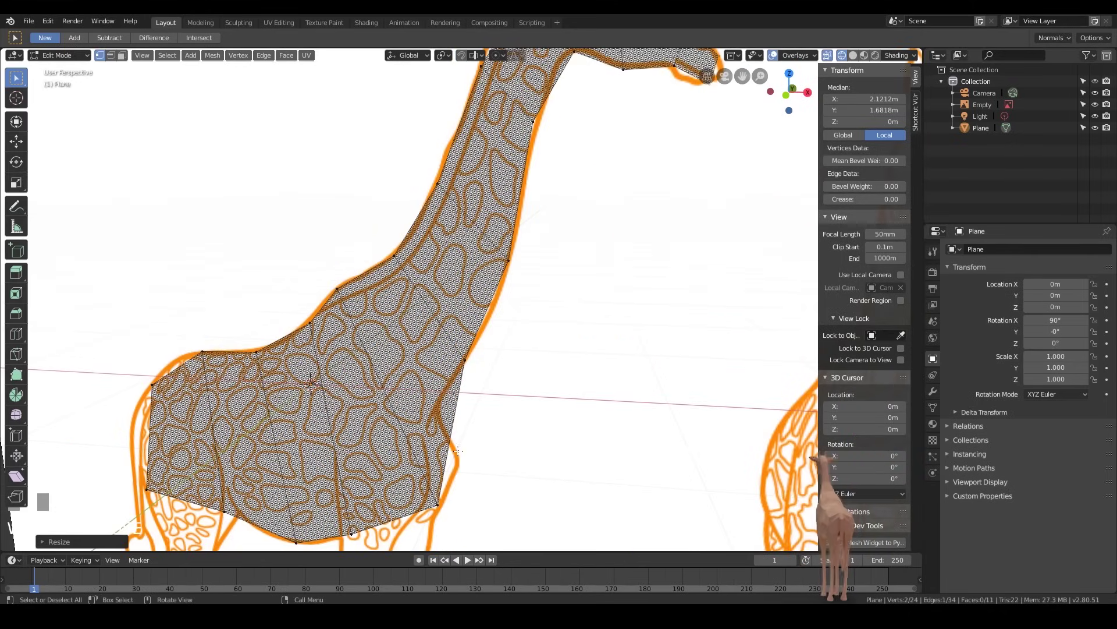
scroll(429, 344, "down", 3)
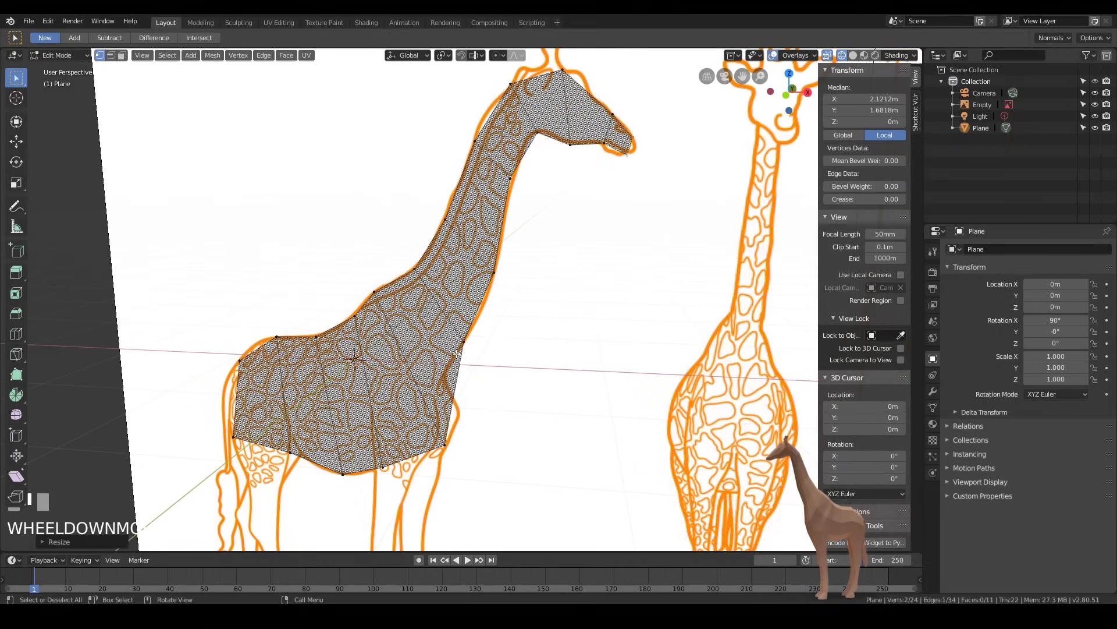
- Switch to solid shading and add a loop cut across the section between the shoulders and the base of the neck
middle_click_drag(429, 344, 455, 337)
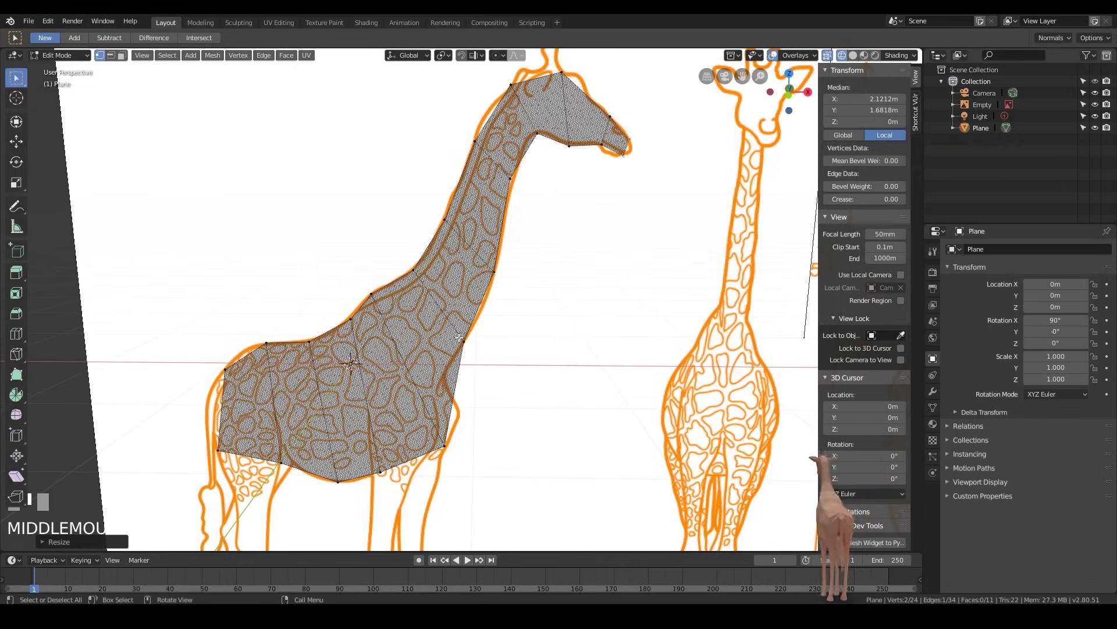
left_click(854, 62)
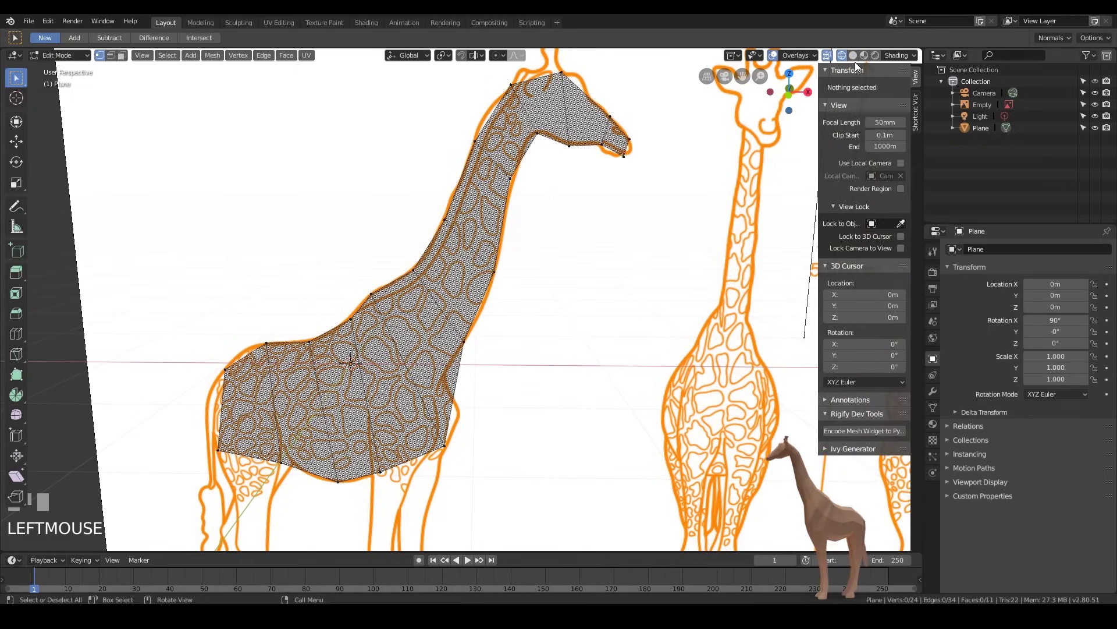
left_click(854, 56)
key("ctrl+r")
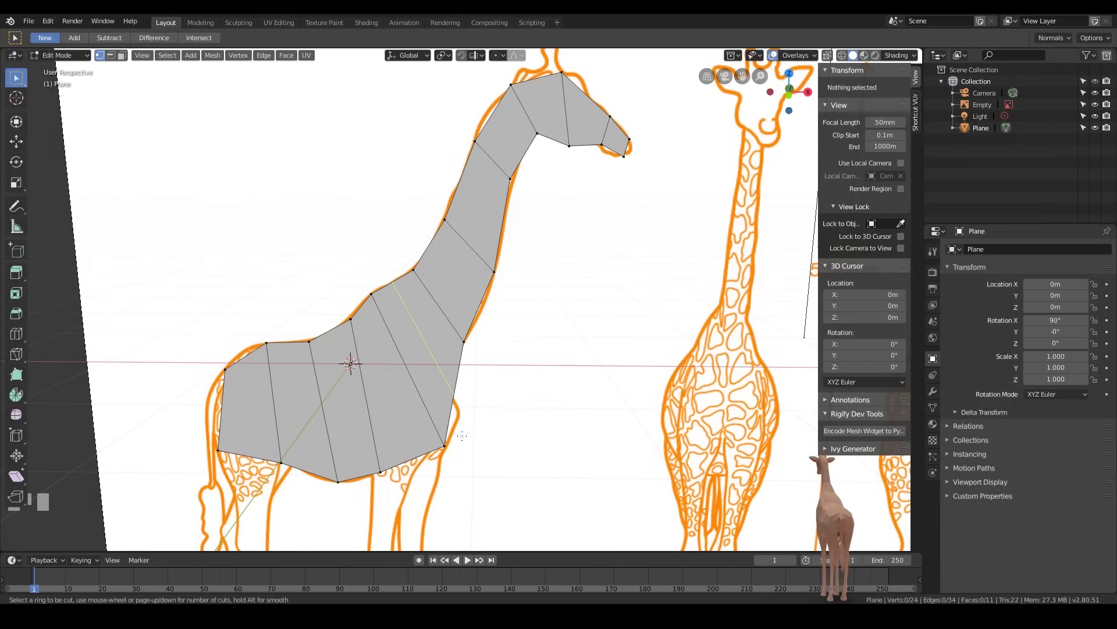
left_click(395, 289)
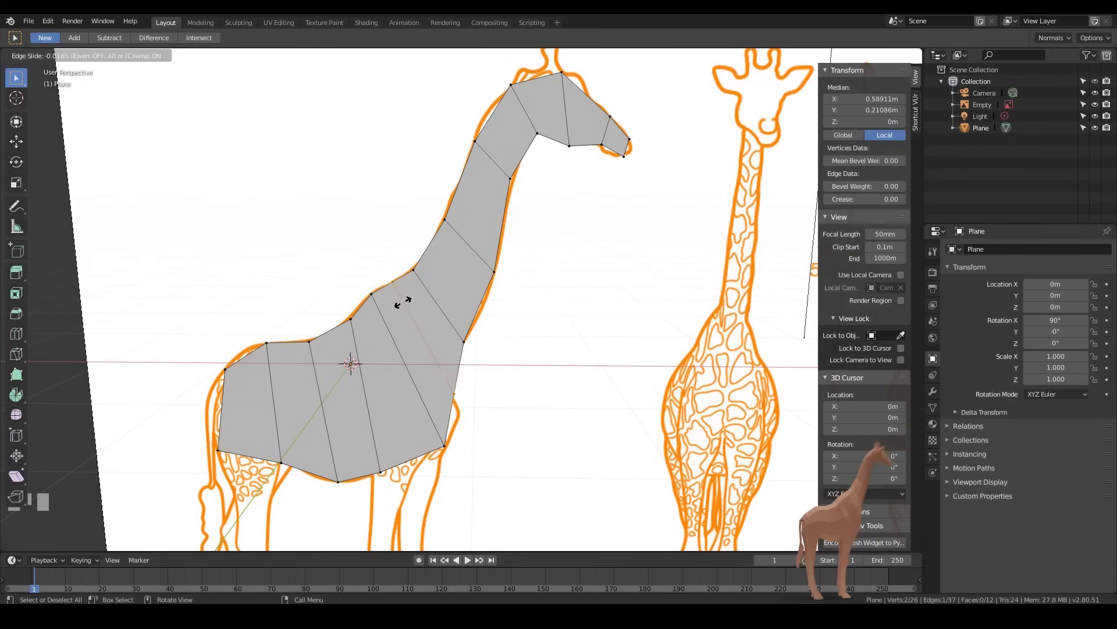
left_click(403, 301)
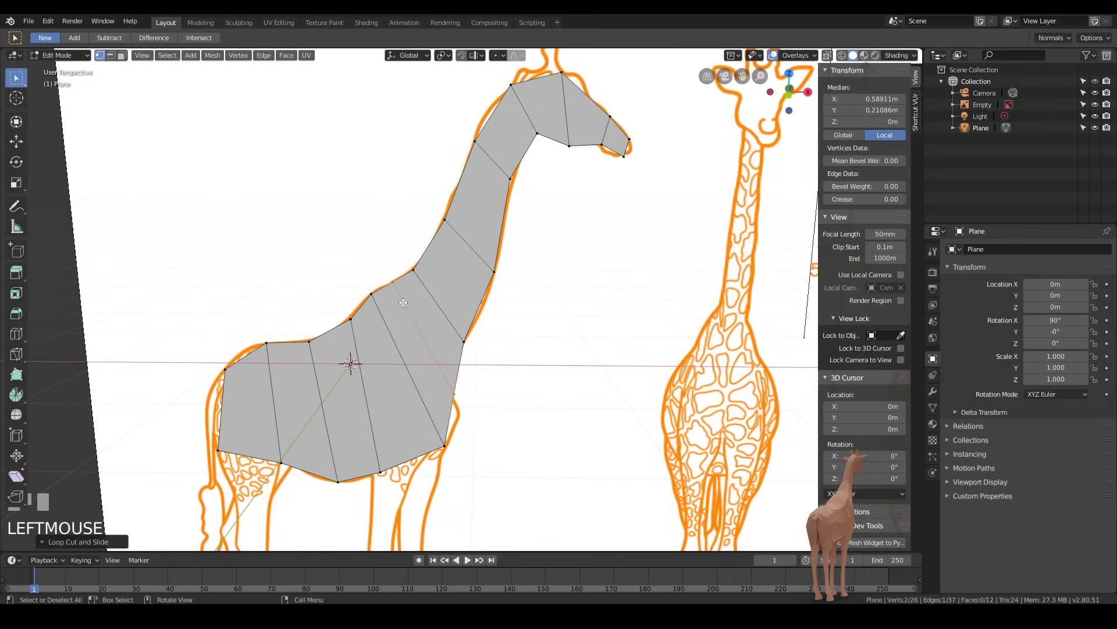
- Move the vertices around the new cut at the chest, upper back and lower chest to fit the giraffe's outline
left_click(457, 397)
key("g")
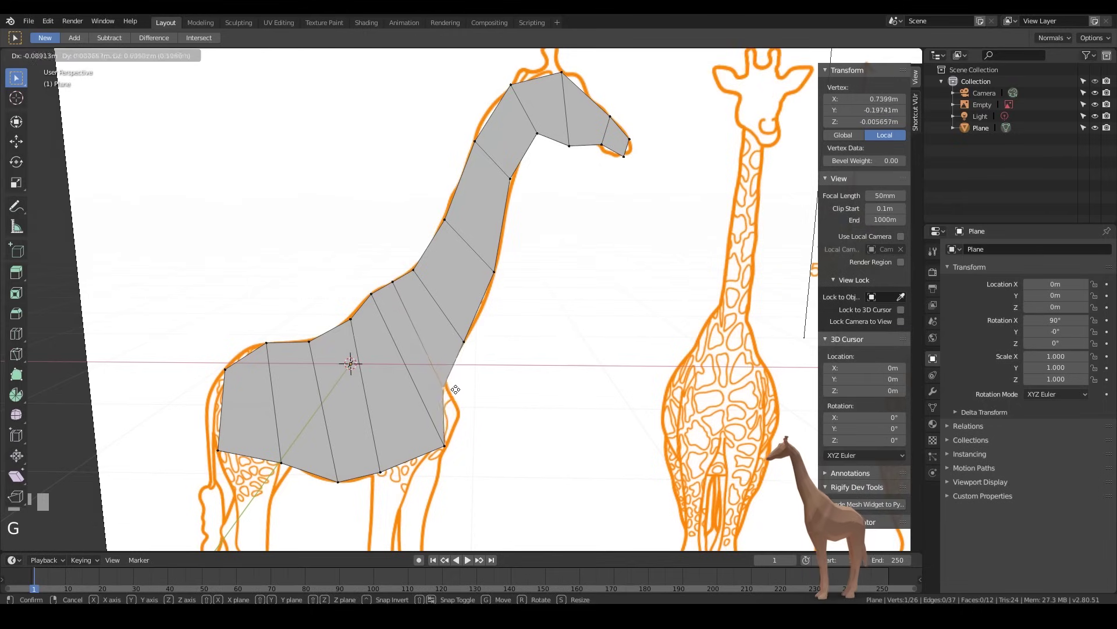
left_click(341, 329)
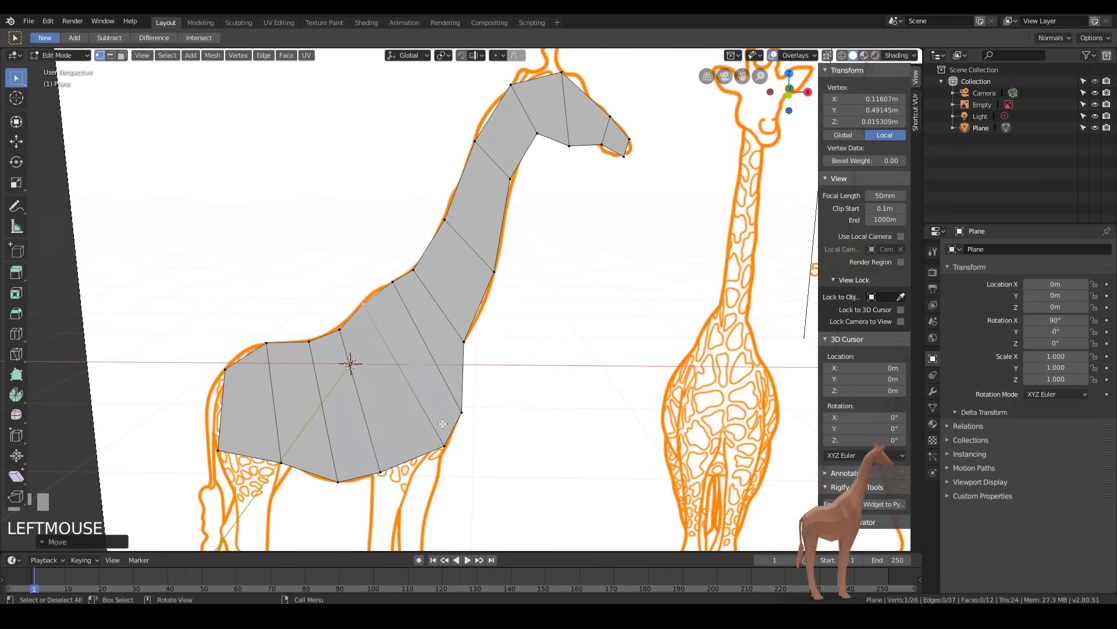
left_click(442, 449)
key("g")
left_click(436, 449)
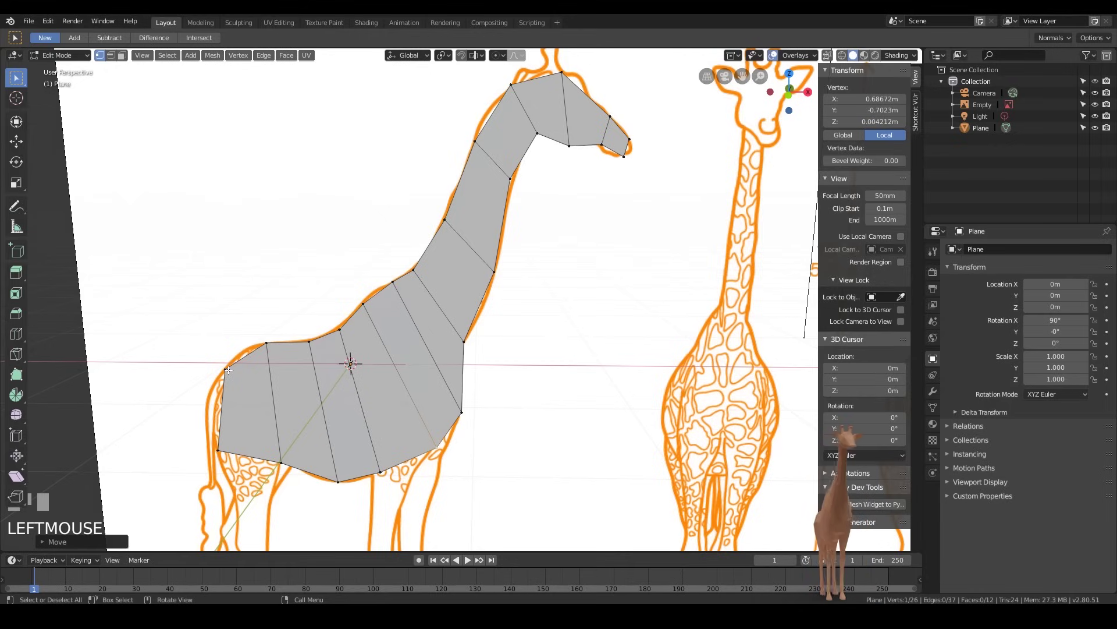
- Switch to face selection and extrude the whole giraffe silhouette about 0.22 m to give it thickness
middle_click_drag(579, 375, 436, 372)
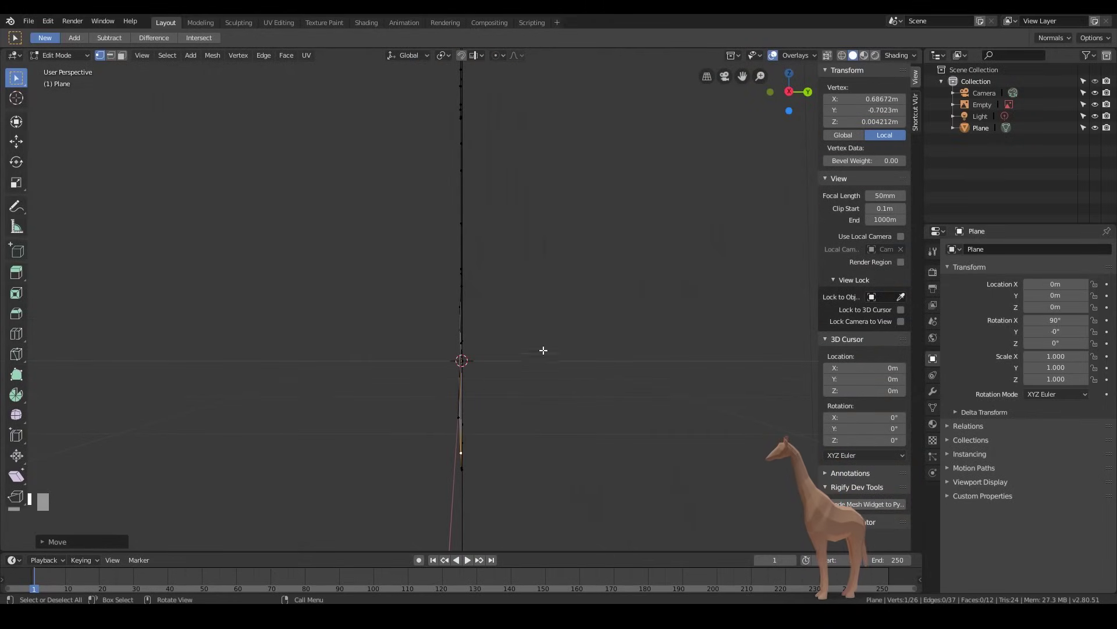
key("KP_3")
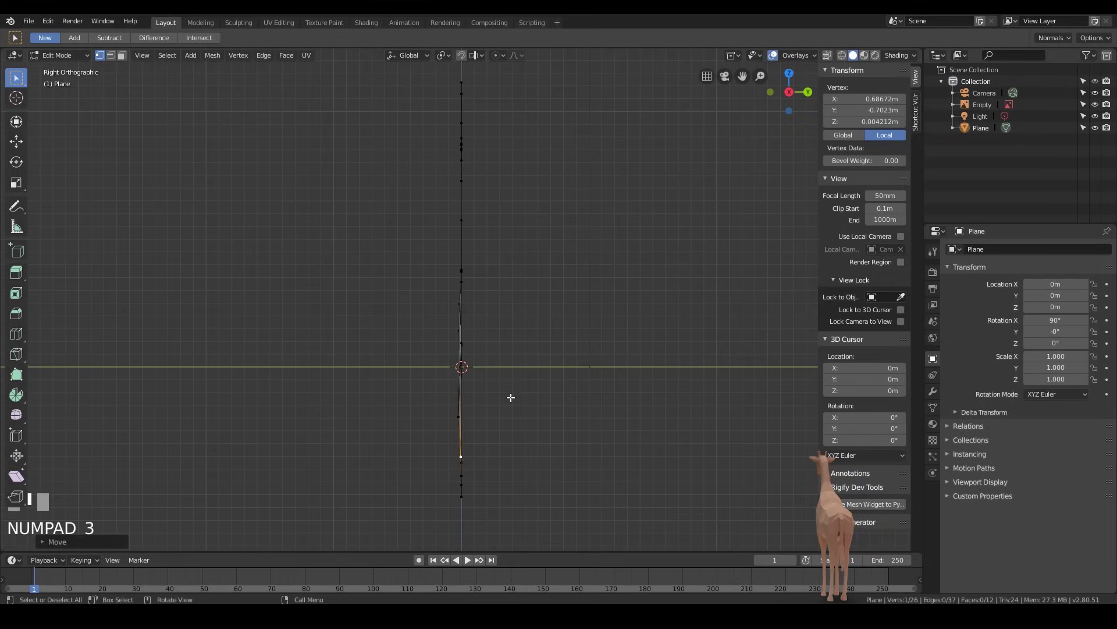
middle_click_drag(500, 416, 439, 322)
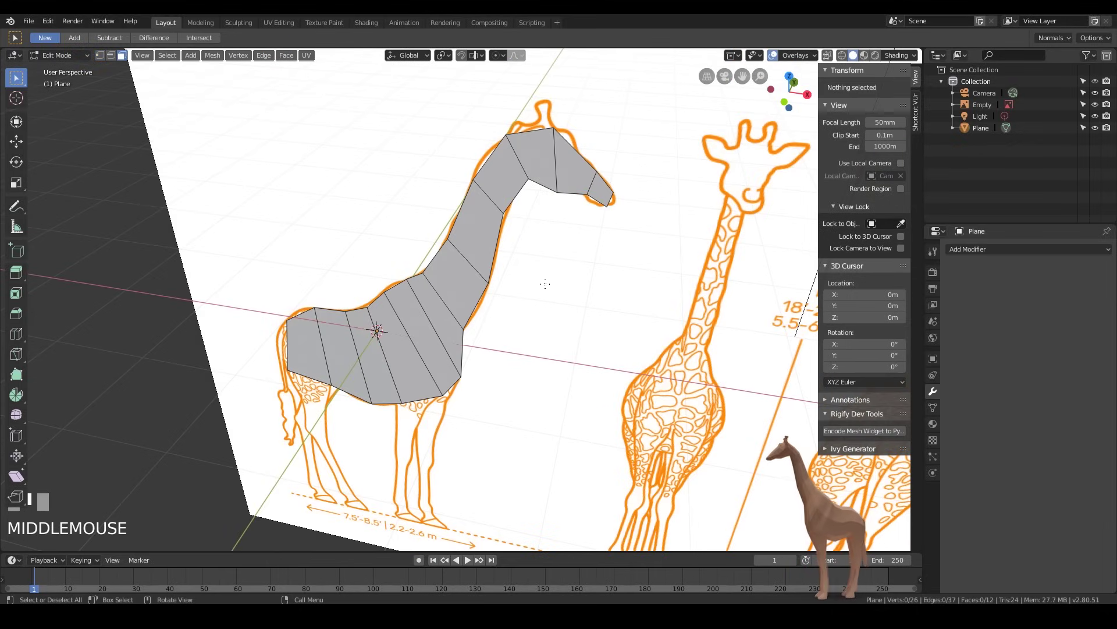
left_click(102, 55)
left_click(110, 56)
left_click(121, 55)
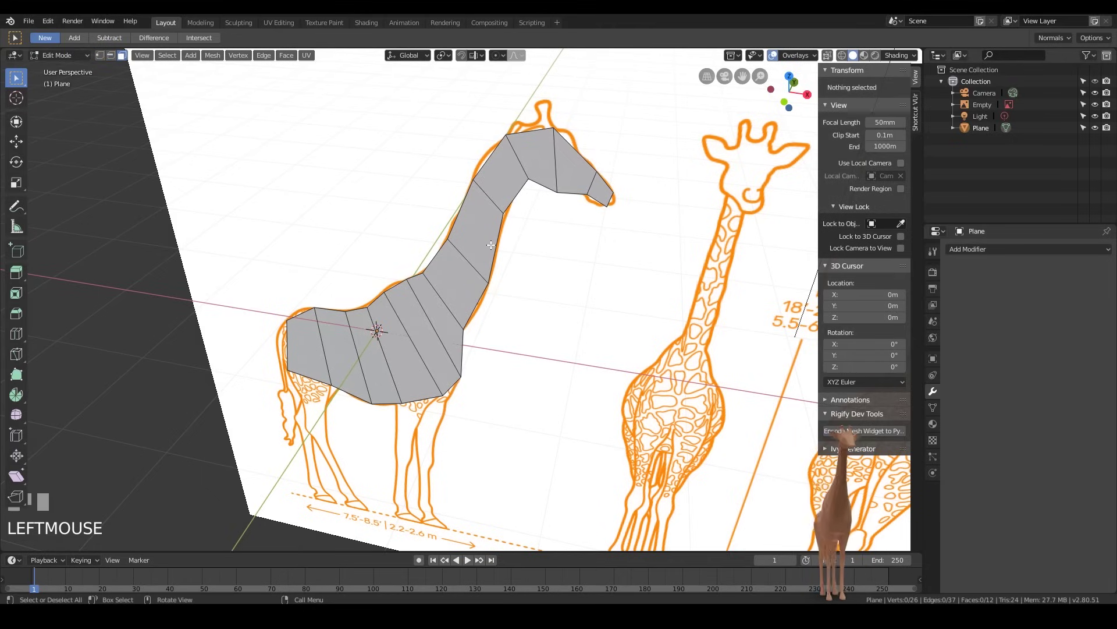
key("a")
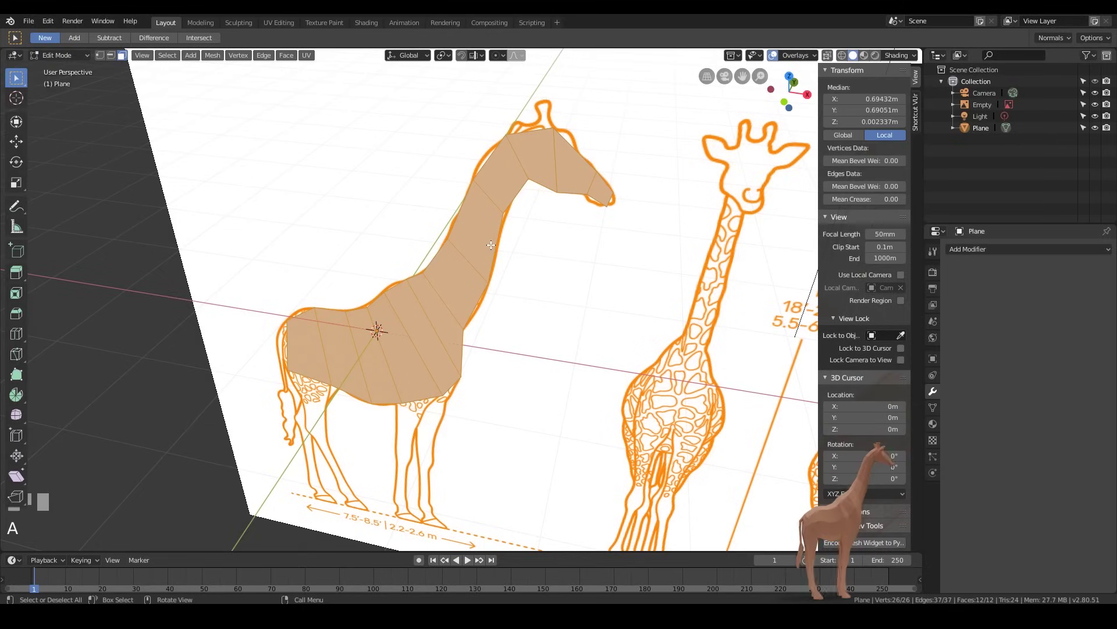
key("e")
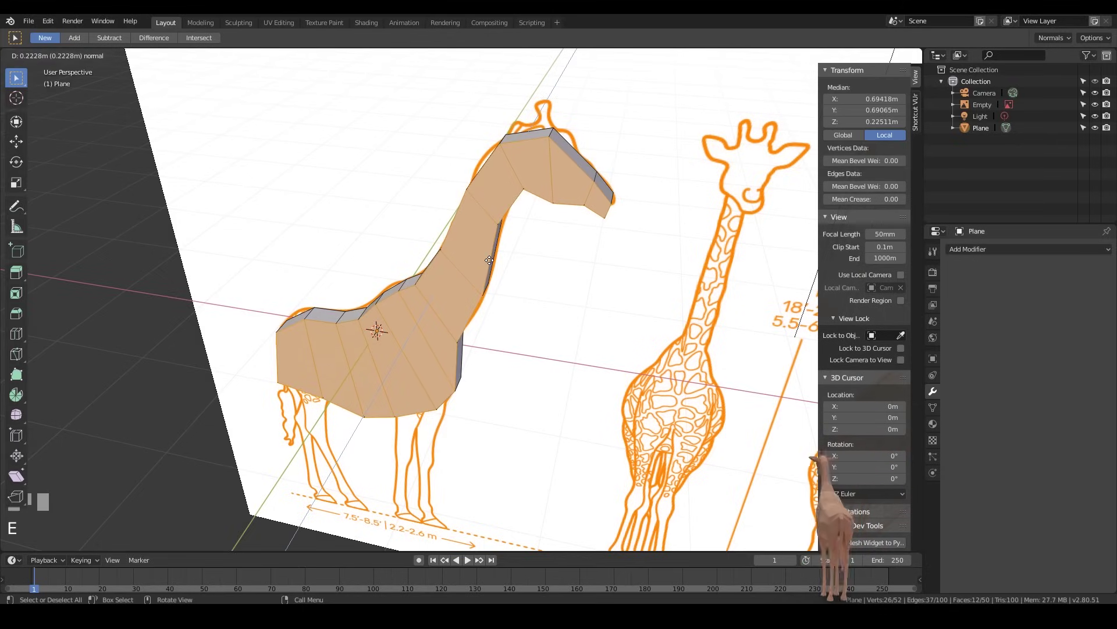
left_click(489, 260)
- Select all the flat faces on the back side of the extruded giraffe, from rump to muzzle, and delete them
middle_click_drag(614, 319, 458, 315)
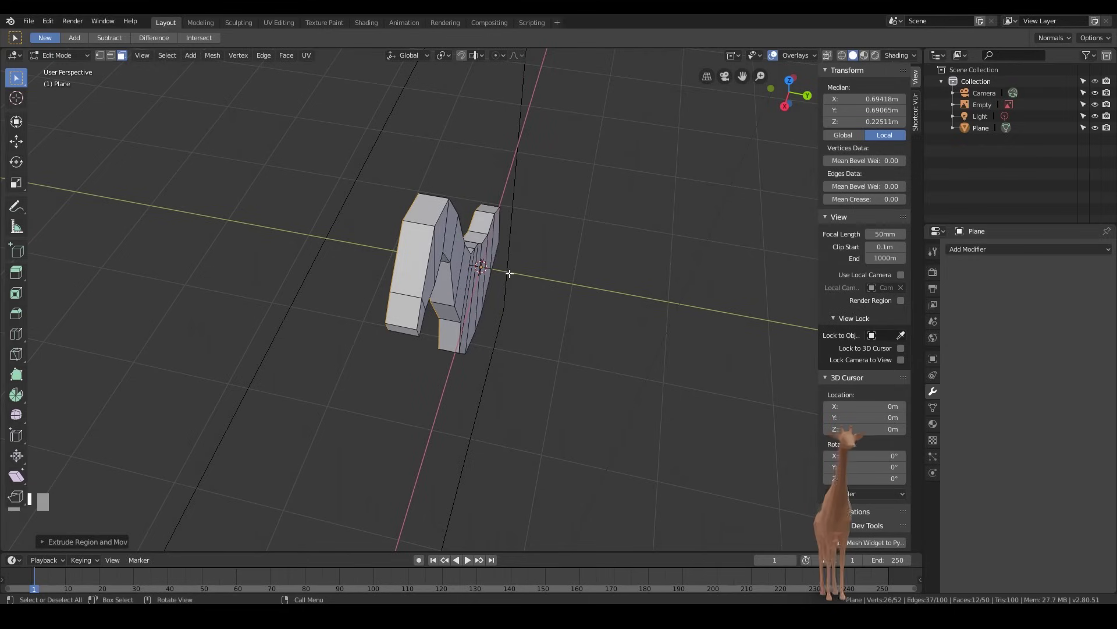
middle_click_drag(544, 323, 539, 289)
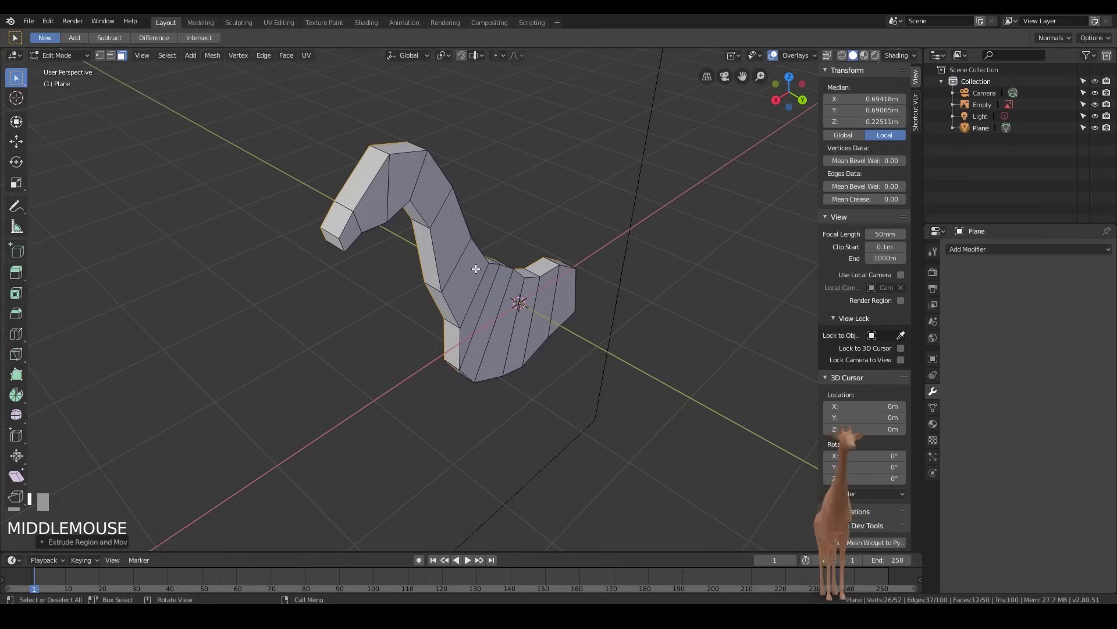
left_click(569, 311)
left_click(544, 308, "shift")
left_click(524, 320, "shift")
left_click(496, 321, "shift")
left_click(483, 325, "shift")
left_click(471, 314, "shift")
left_click(461, 273, "shift")
left_click(454, 227, "shift")
left_click(433, 187, "shift")
left_click(407, 169, "shift")
left_click(373, 192, "shift")
left_click(348, 230, "shift")
key("Delete")
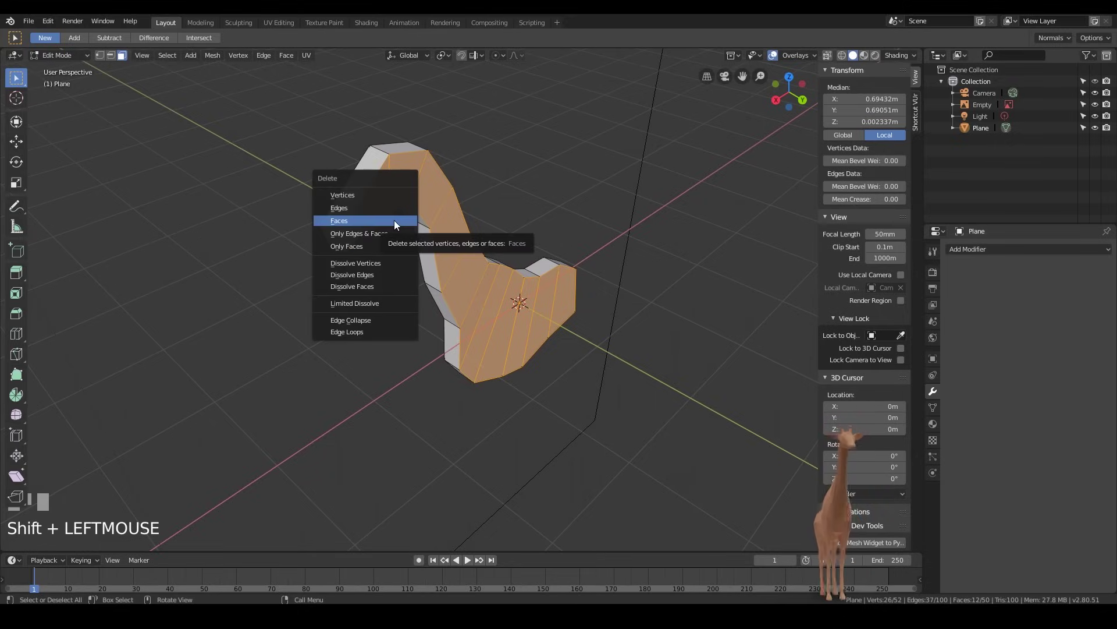
left_click(369, 219)
- Add a Mirror modifier to the giraffe mesh and switch to Object Mode
middle_click_drag(488, 284, 786, 291)
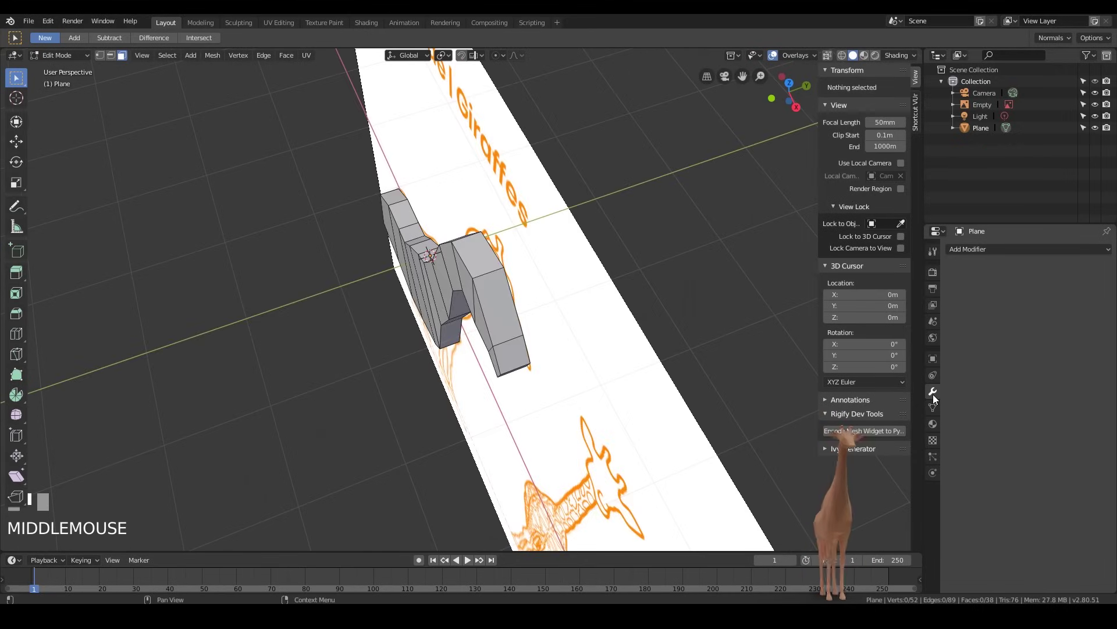
left_click(1004, 250)
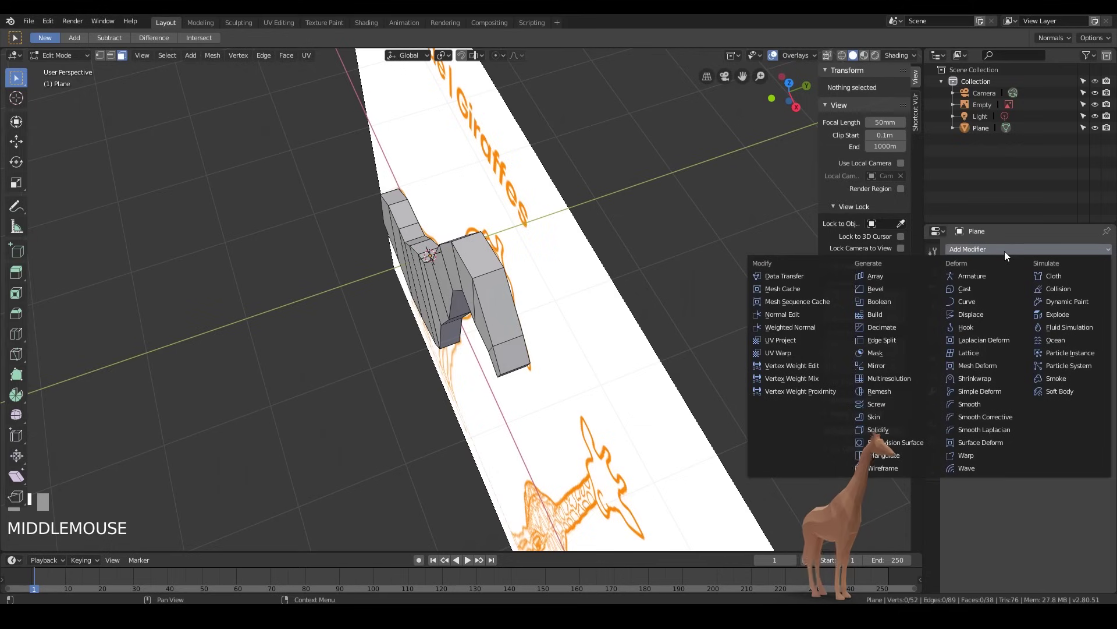
left_click(880, 367)
middle_click_drag(552, 314, 362, 142)
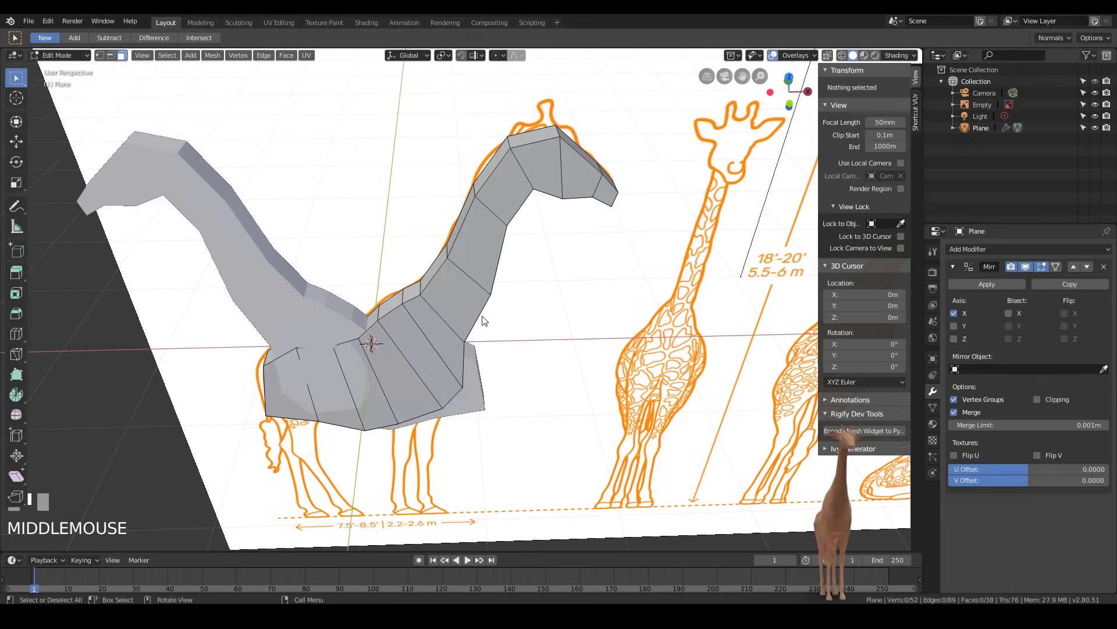
left_click(953, 313)
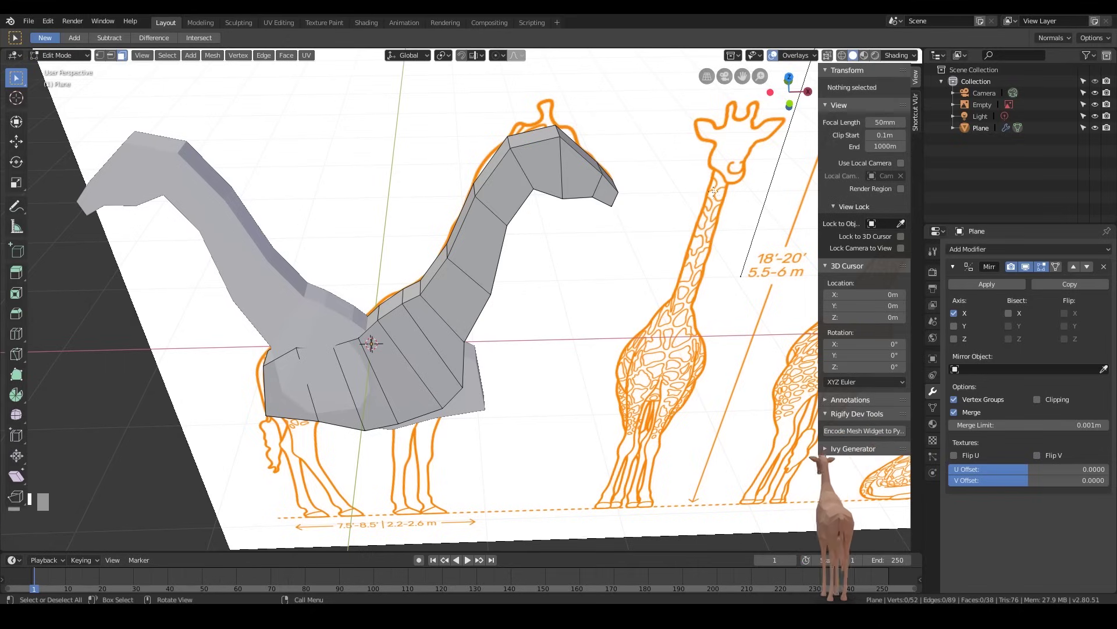
key("Tab")
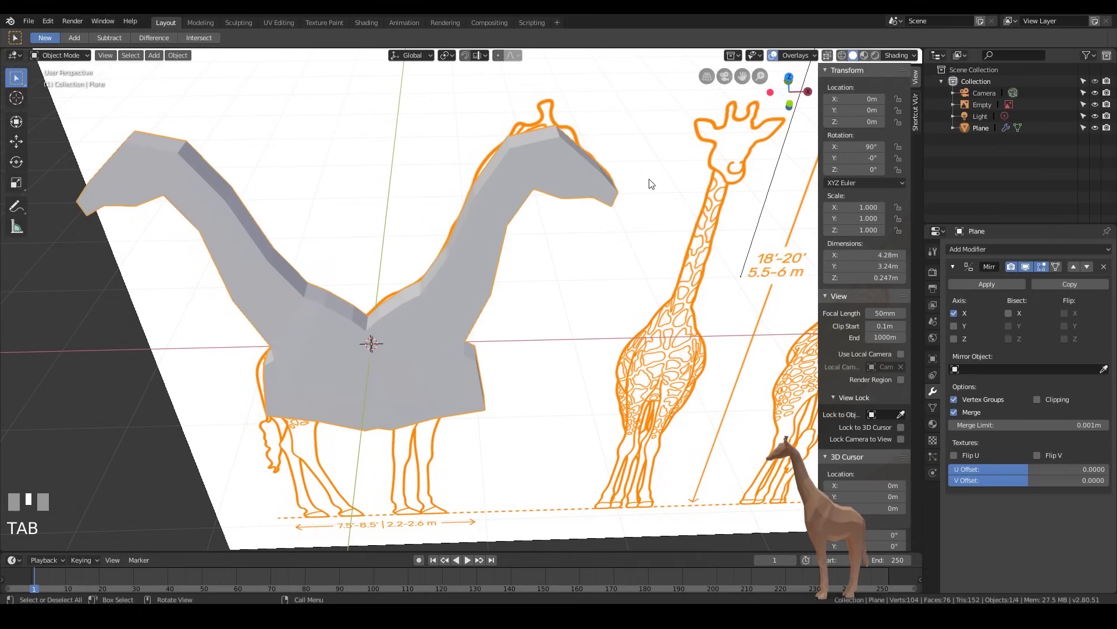
left_click(858, 146)
type("0")
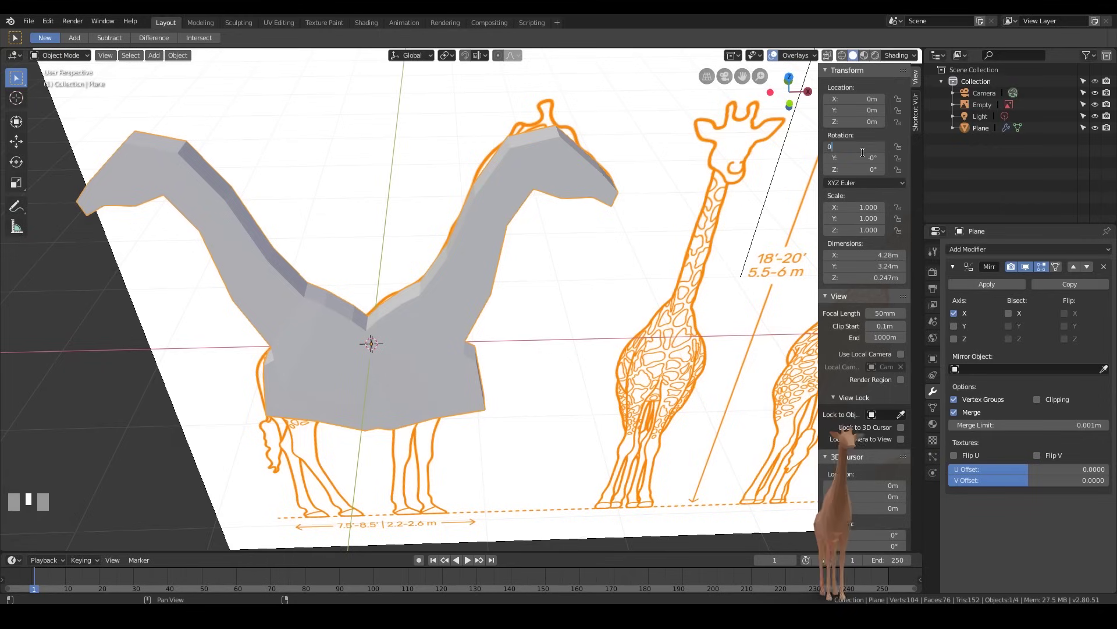
key("Return")
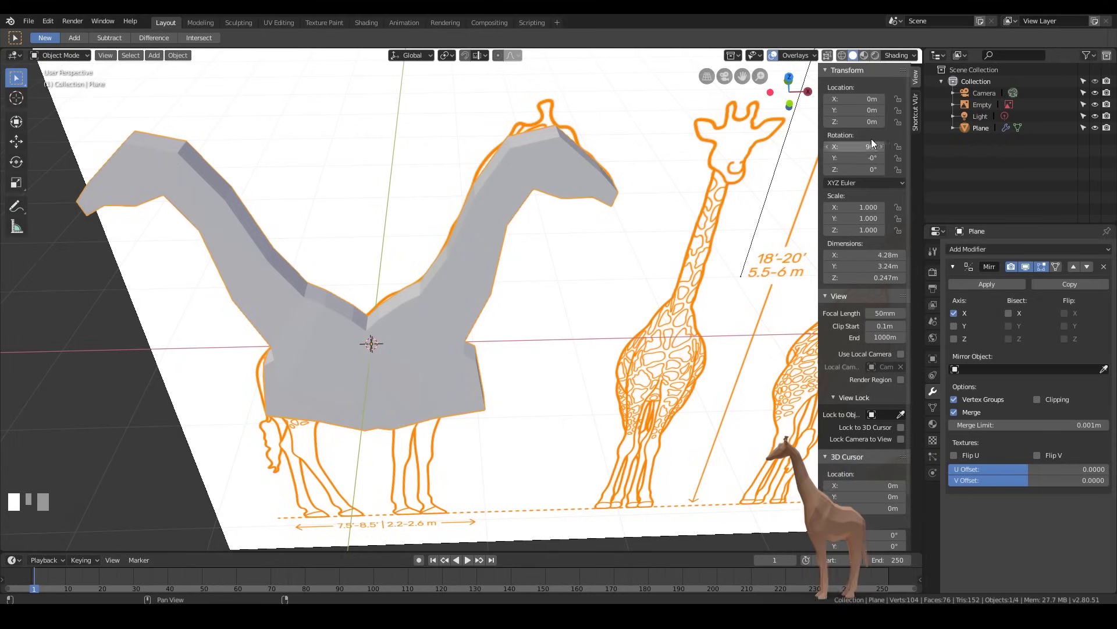
- Apply the giraffe's rotation and change the Mirror modifier's axis from X to Y
key("ctrl+a")
left_click(498, 256)
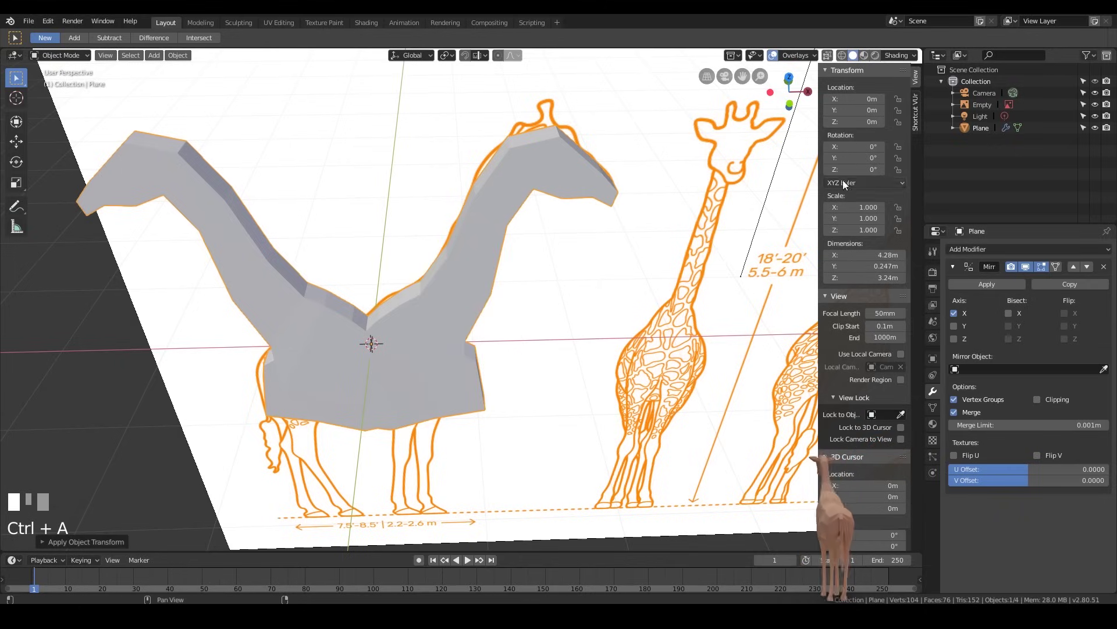
left_click(955, 313)
left_click(954, 326)
- In Edit Mode, move the entire half mesh about 0.09 m along negative Y, away from the mirror plane
middle_click_drag(582, 343, 420, 277)
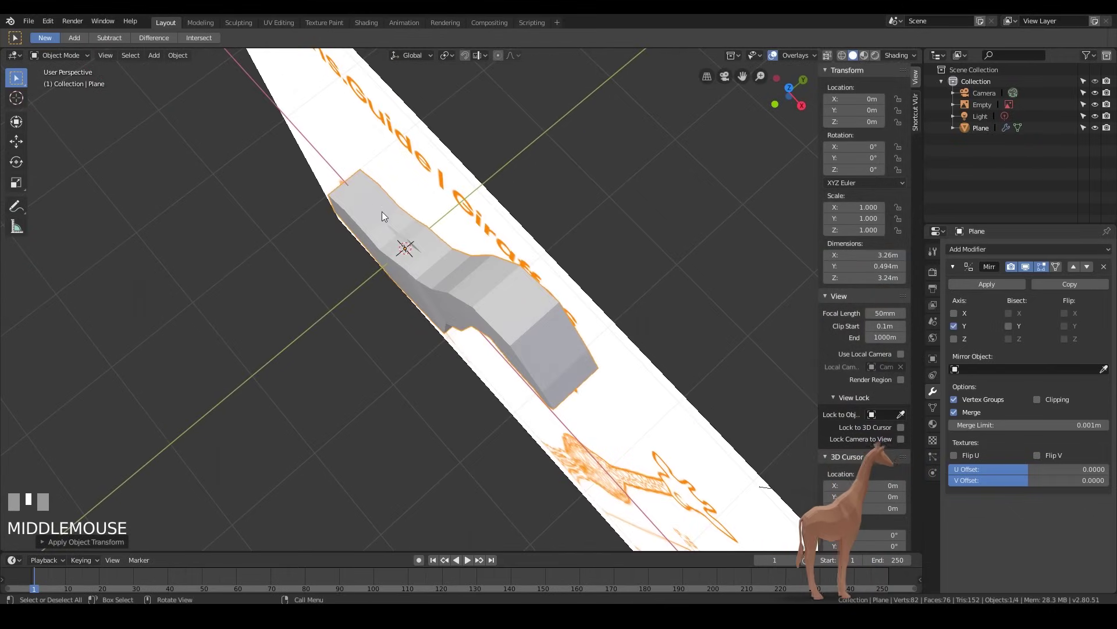
middle_click_drag(551, 382, 460, 240)
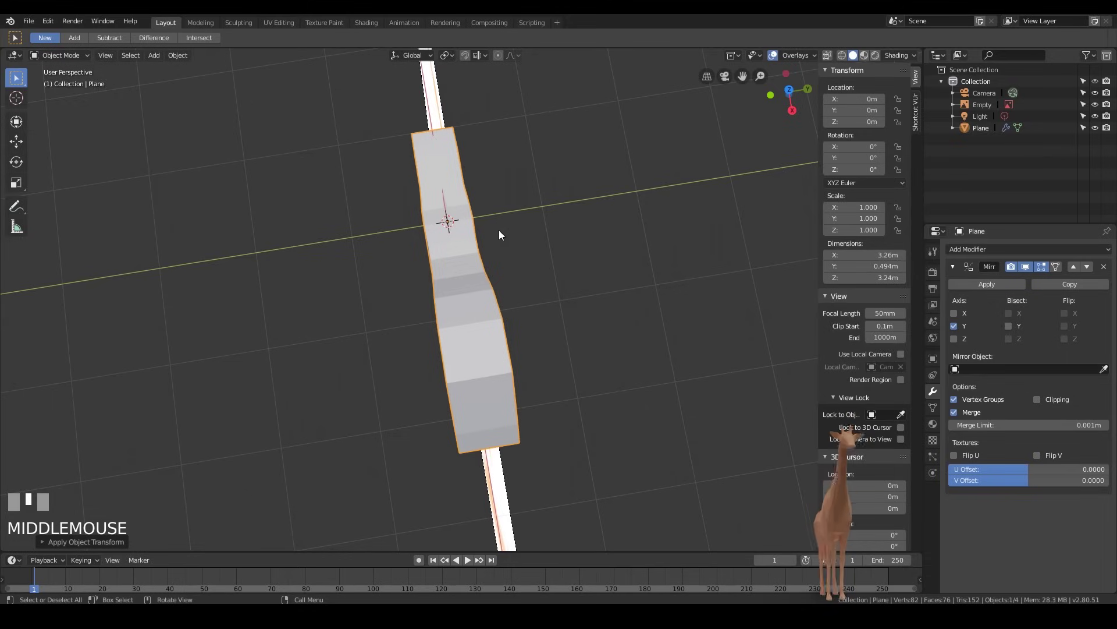
key("Tab")
key("a")
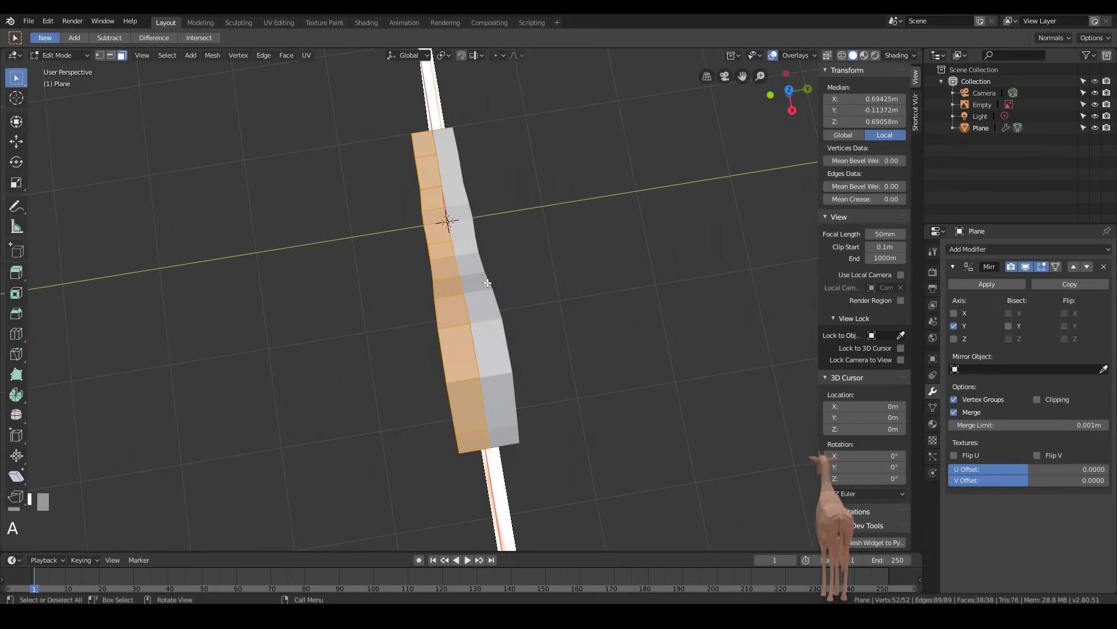
key("g")
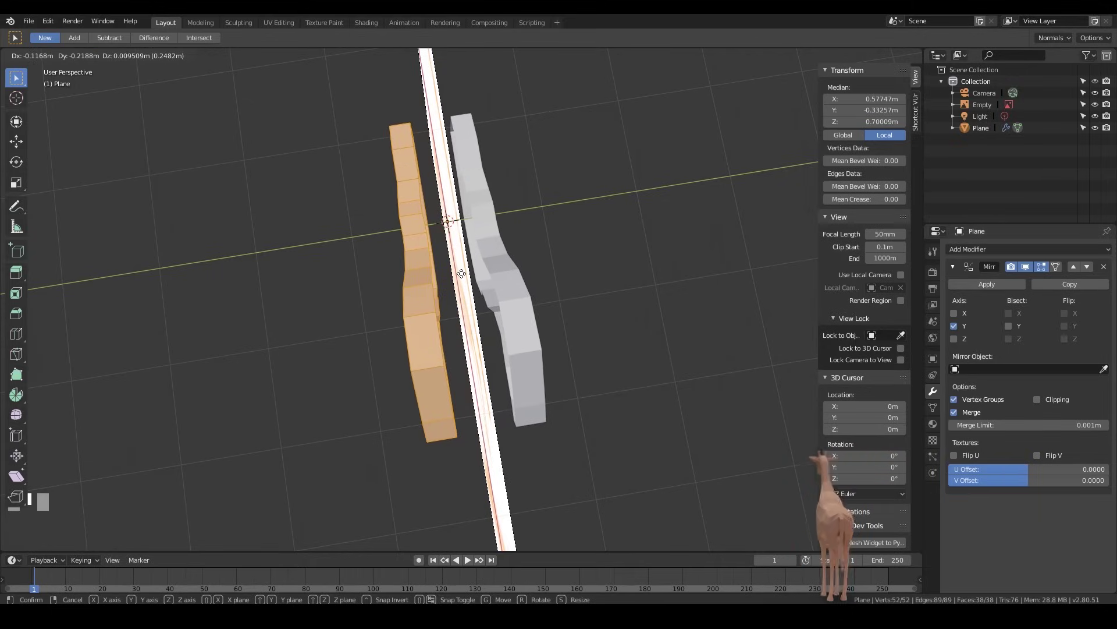
key("y")
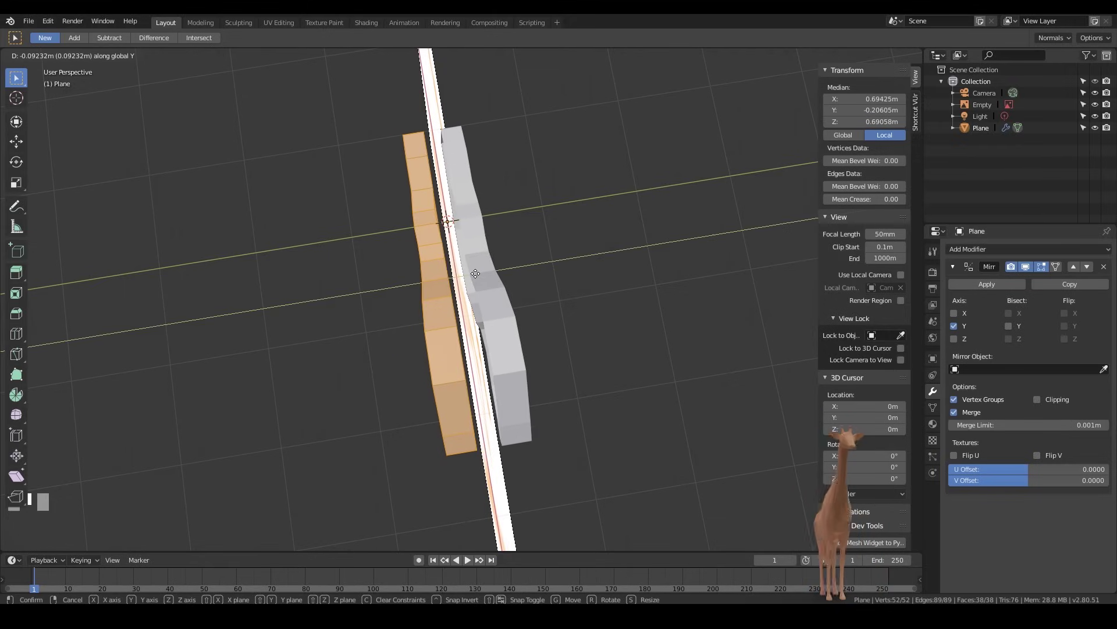
left_click(475, 273)
- Enable Clipping on the Mirror modifier and move the open inner edge loop onto the mirror plane to join both halves
middle_click_drag(517, 324, 588, 384)
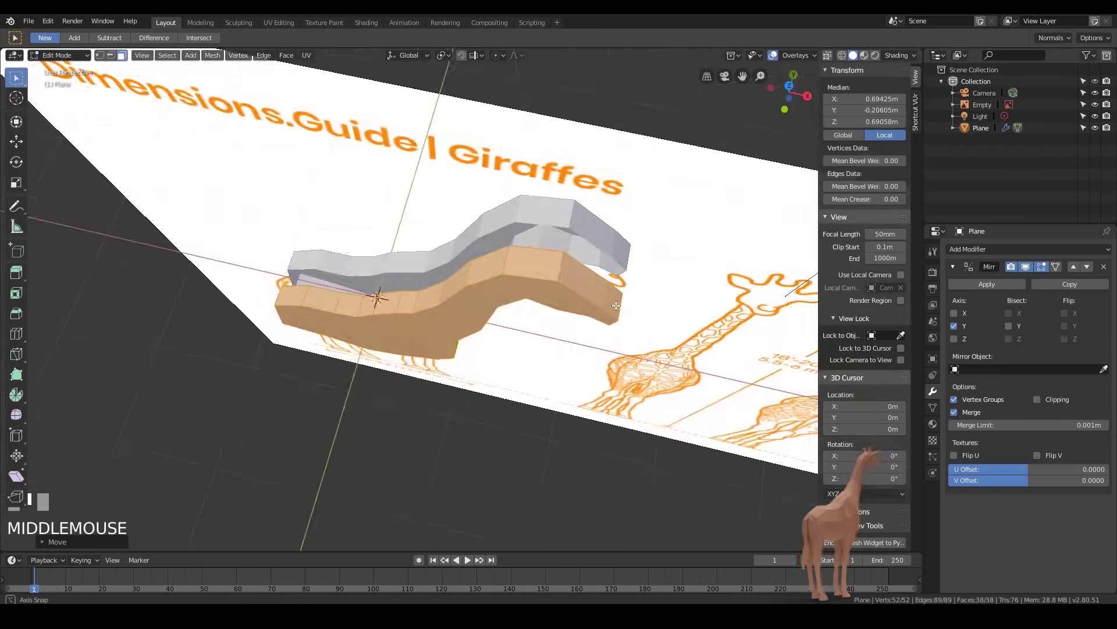
left_click(1037, 400)
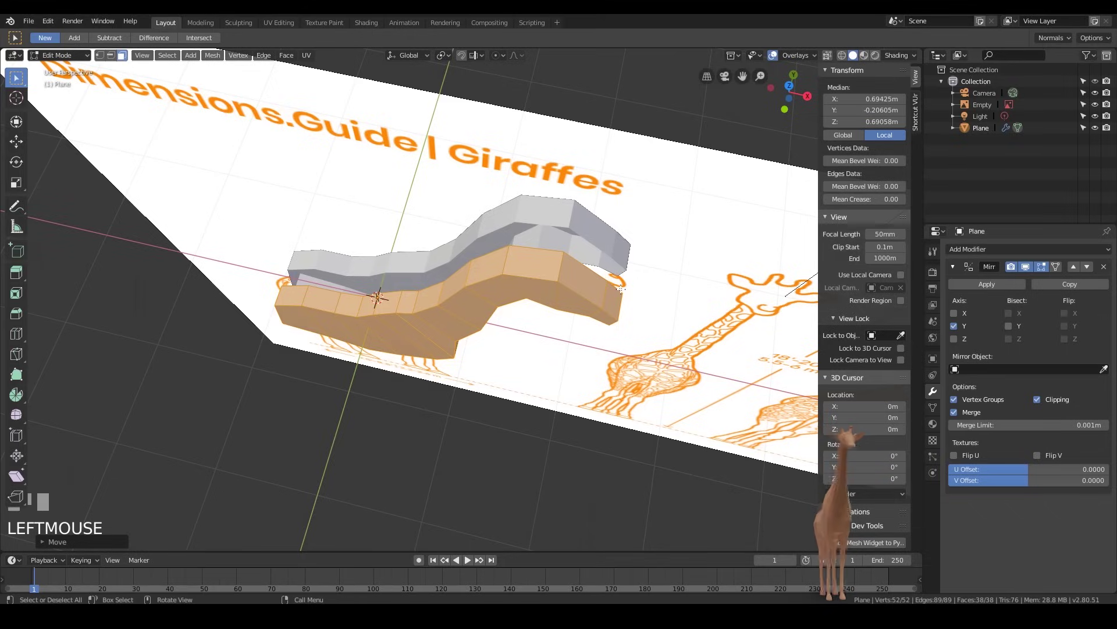
middle_click_drag(580, 327, 471, 306)
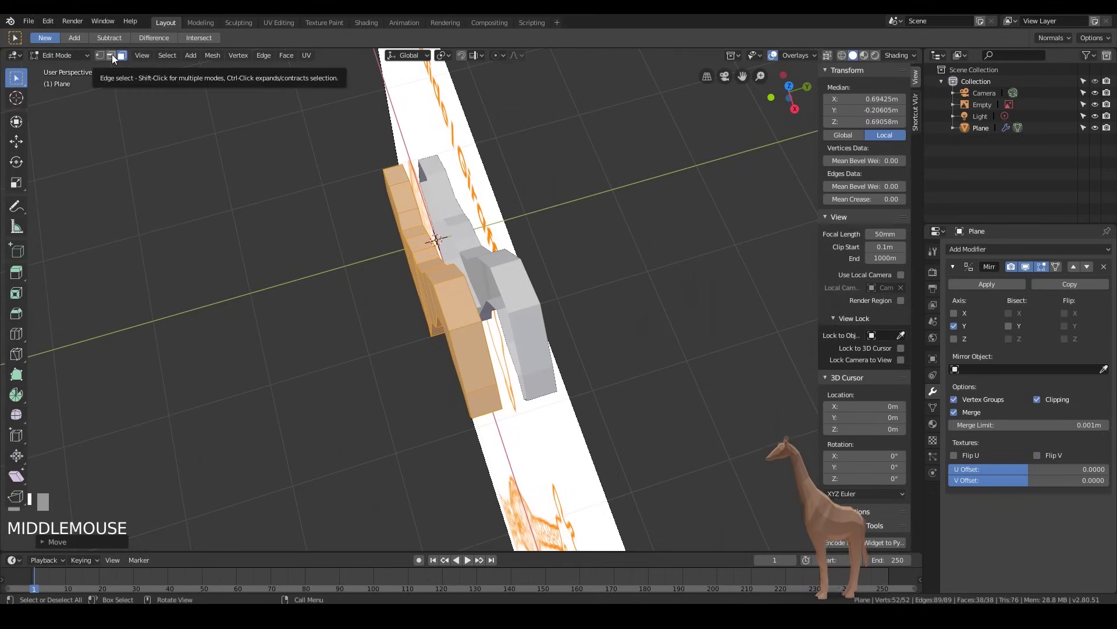
left_click(111, 55)
middle_click_drag(397, 216, 471, 305)
left_click(460, 296, "alt")
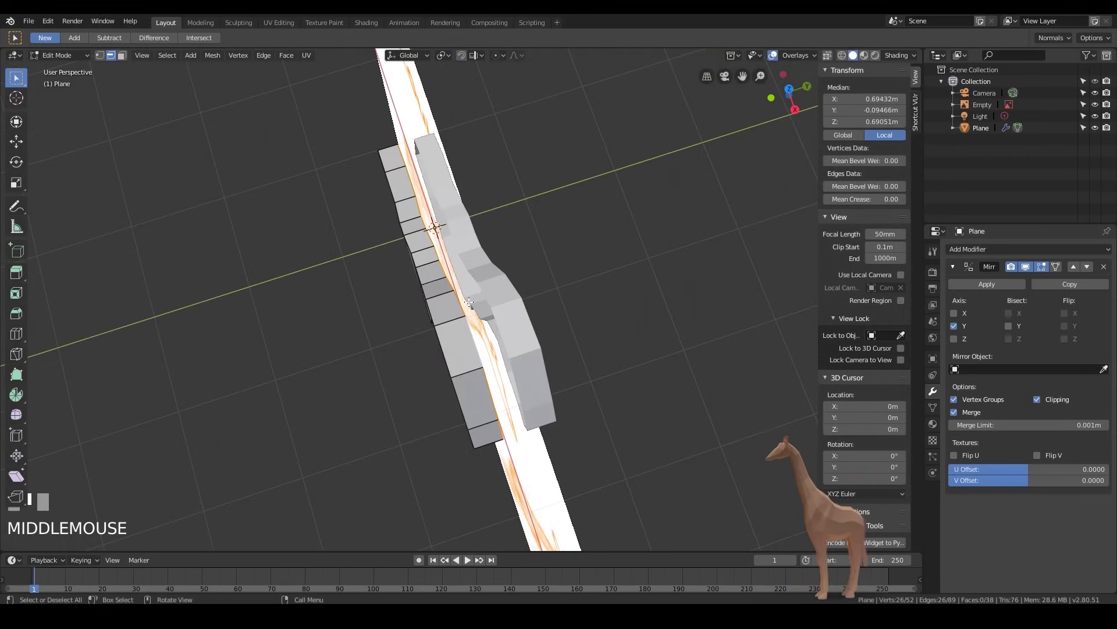
key("g")
left_click(485, 301)
mouse_move(485, 300)
middle_mouse_down()
mouse_move(535, 326)
mouse_move(495, 294)
middle_mouse_up()
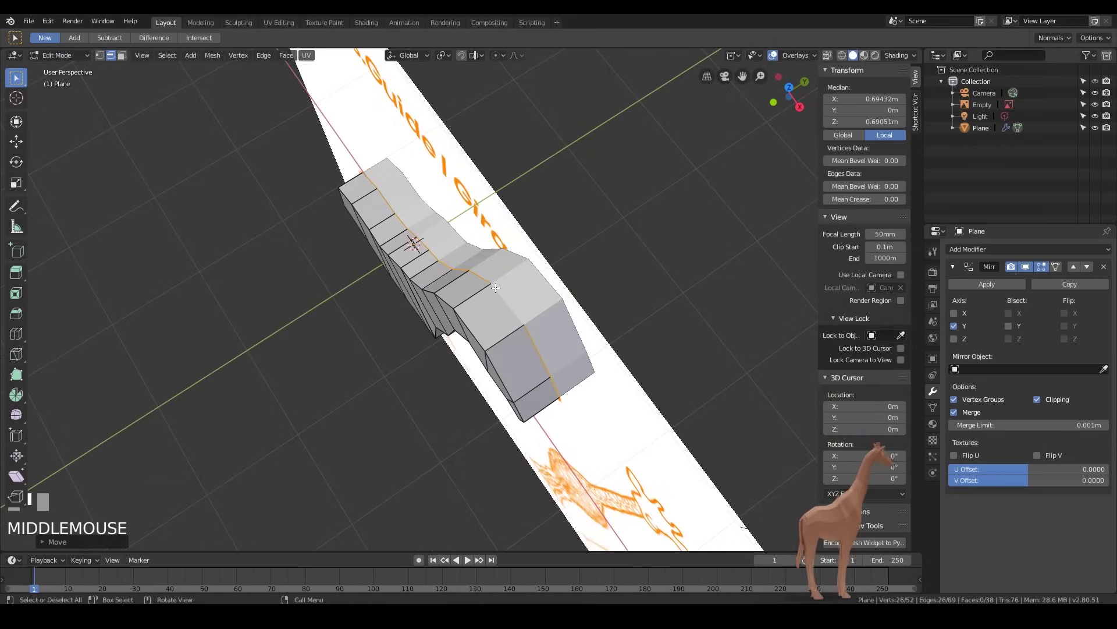
- Try to move the joined centre-line edge loop off the mirror plane to test the Mirror modifier's clipping
key("g")
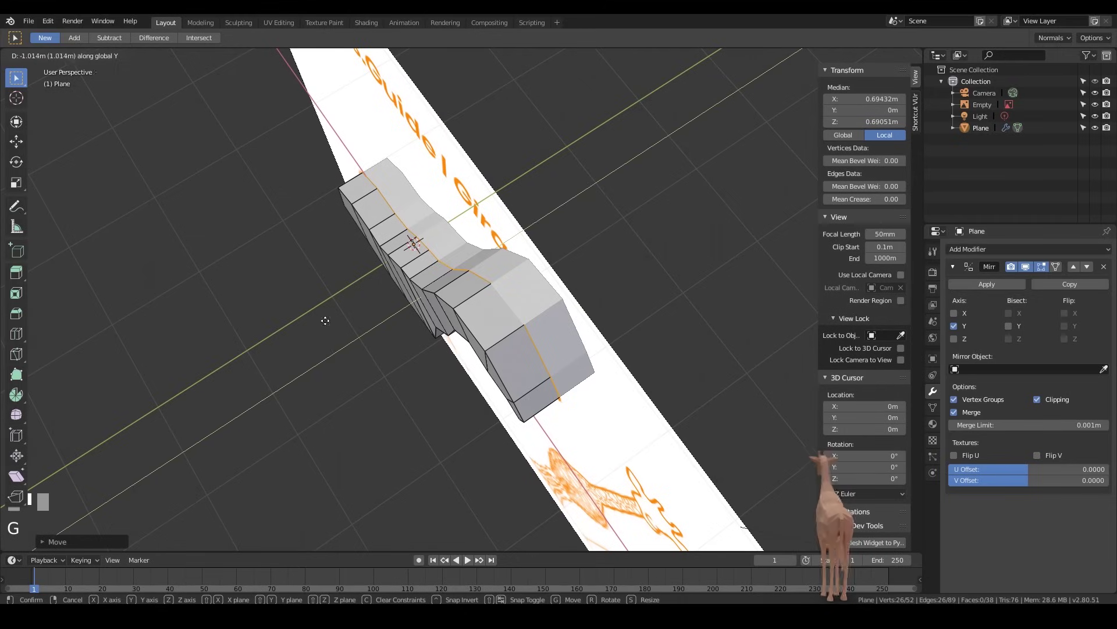
left_click(447, 316)
key("g")
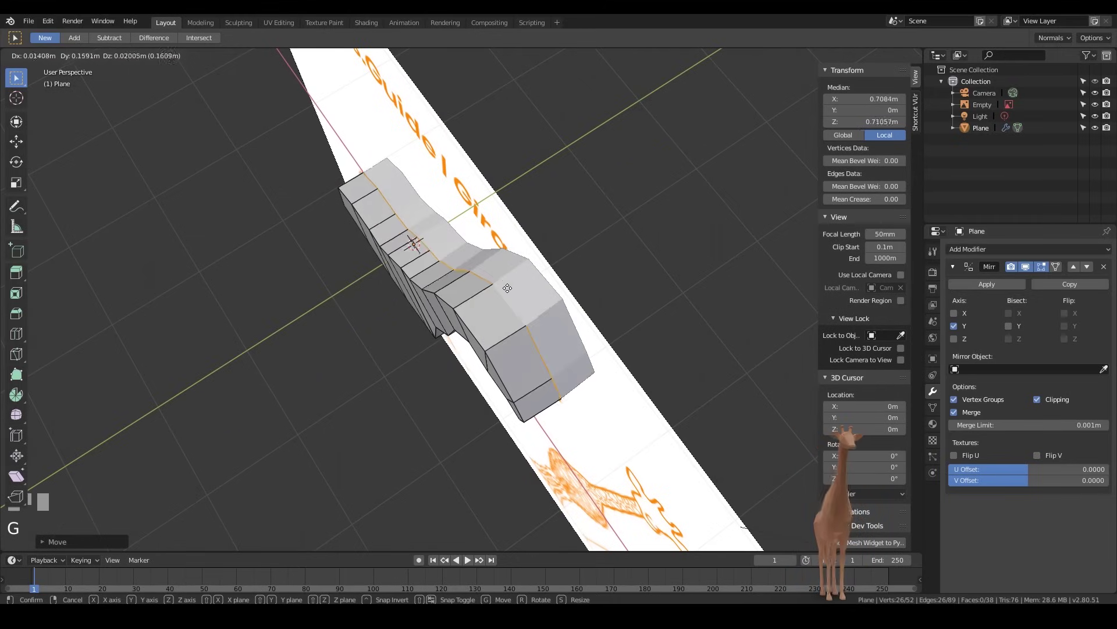
left_click(507, 287)
middle_click_drag(507, 287, 405, 384)
middle_click_drag(523, 283, 506, 294)
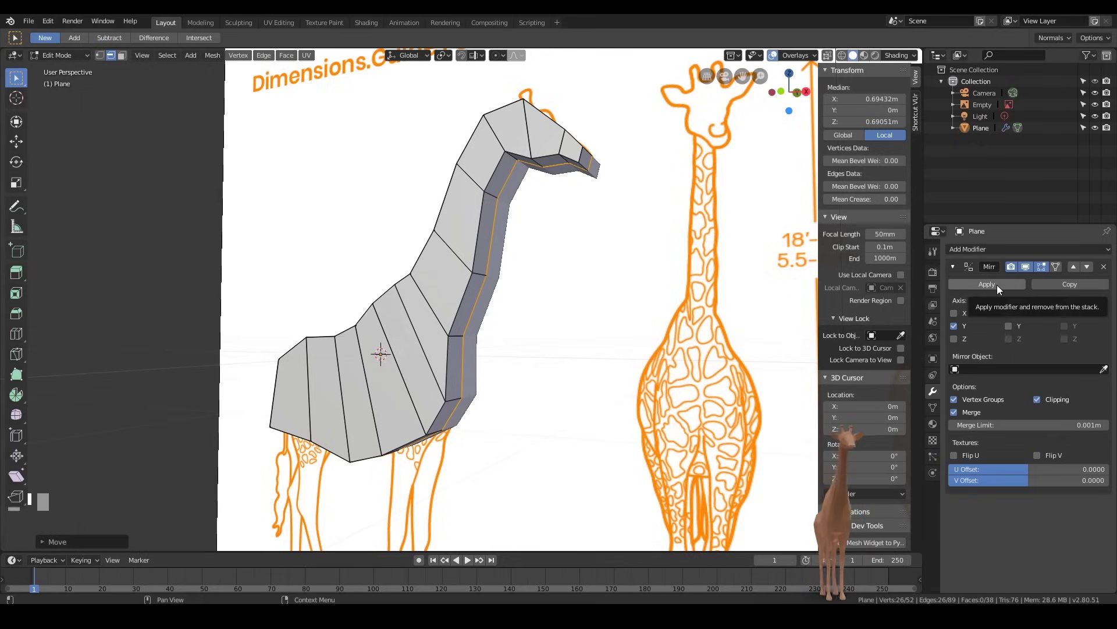
- Try to extrude the two rear underside faces down as the start of a hind leg, and undo the extrusion
middle_click_drag(523, 369, 408, 337)
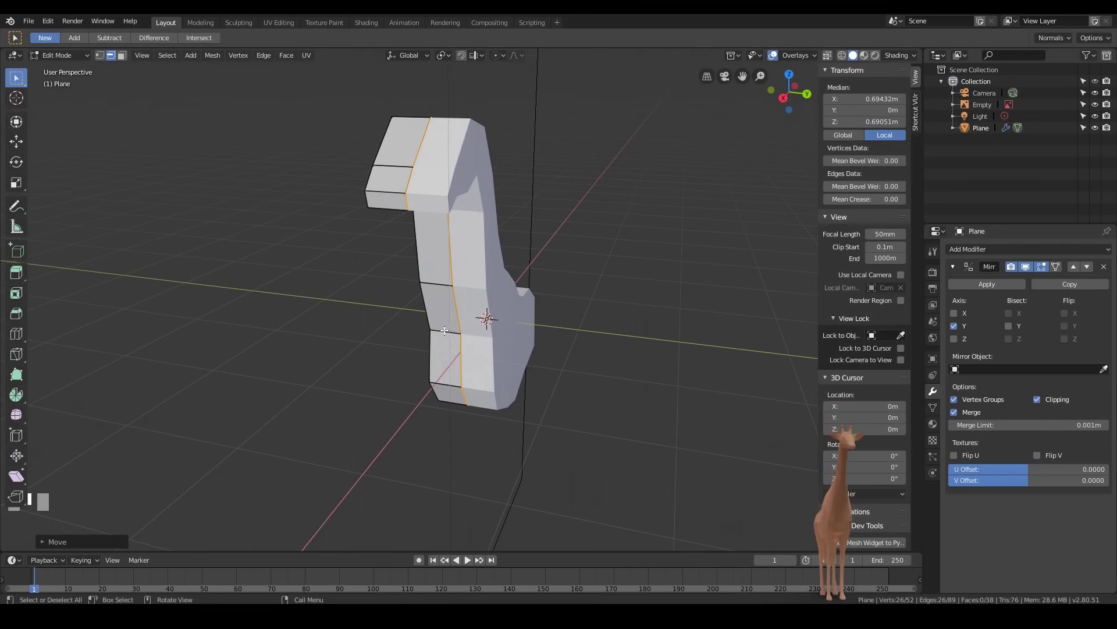
middle_click_drag(339, 361, 515, 311)
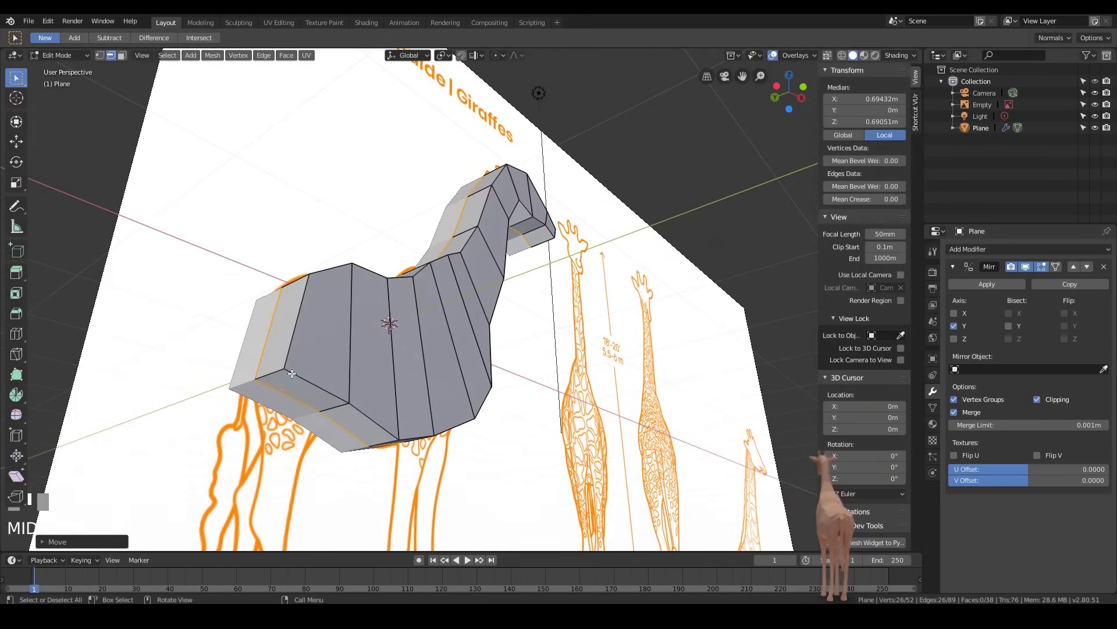
key("3")
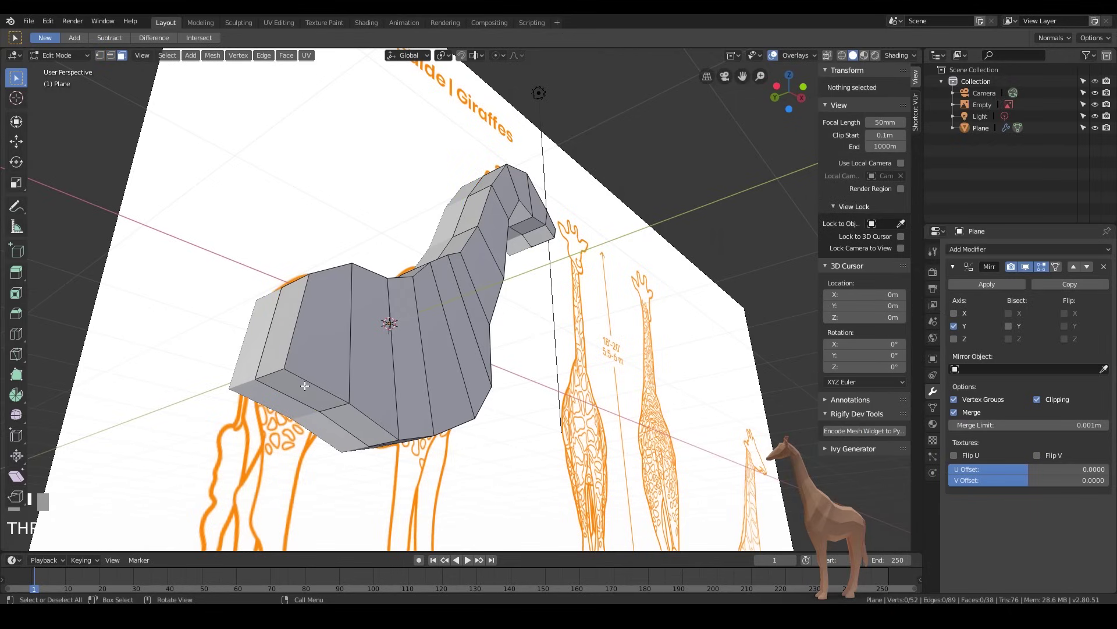
left_click(326, 394)
left_click(357, 418, "shift")
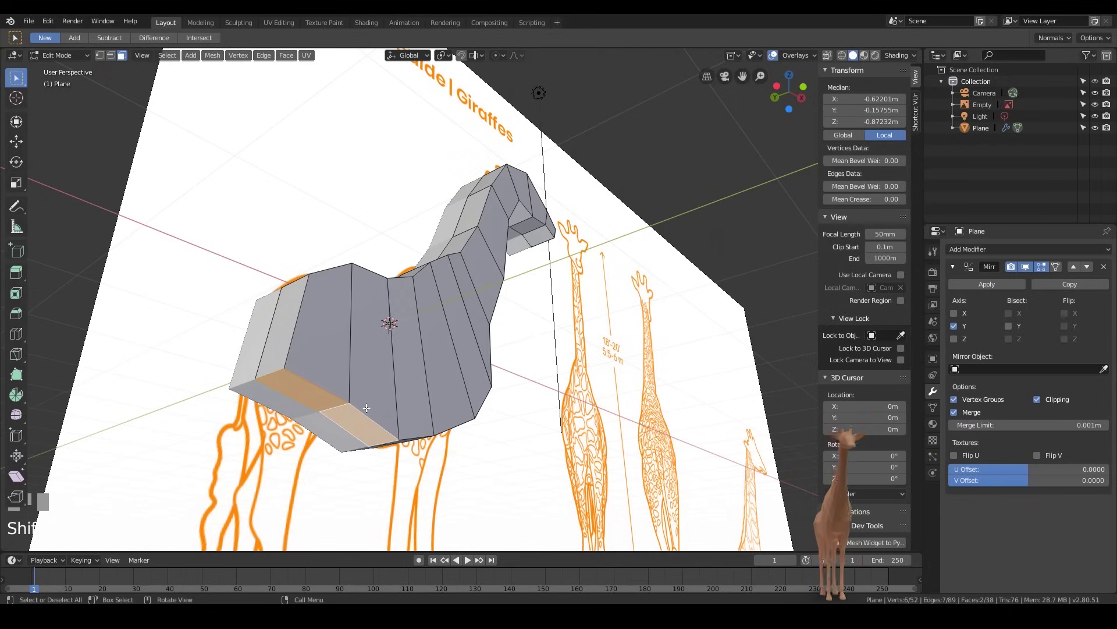
key("e")
left_click(339, 488)
middle_click_drag(377, 405, 367, 471)
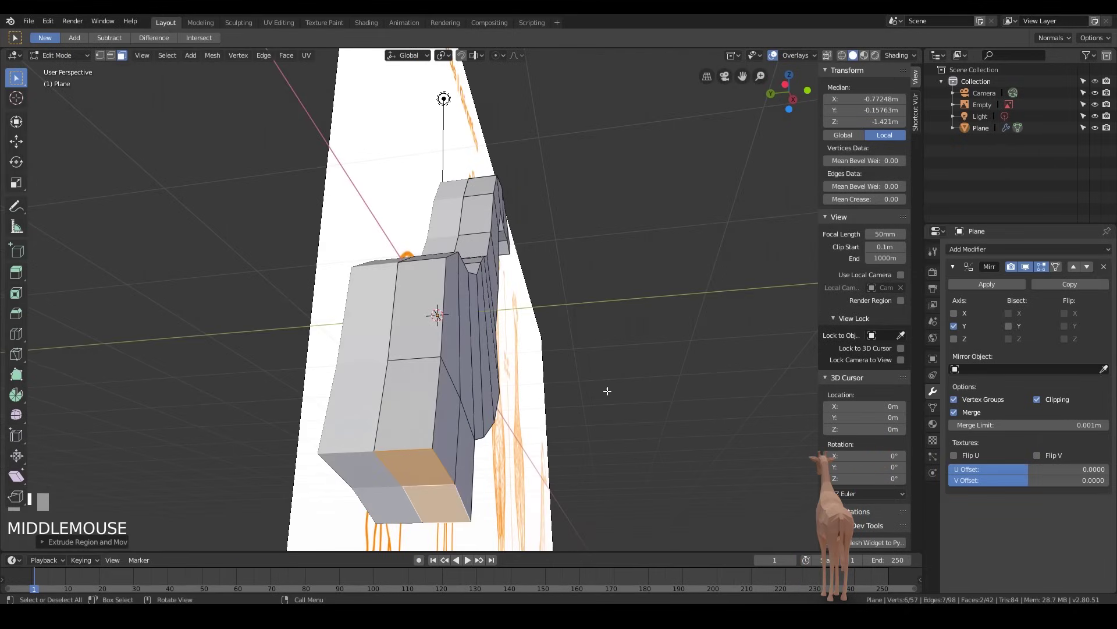
middle_click_drag(608, 391, 357, 400)
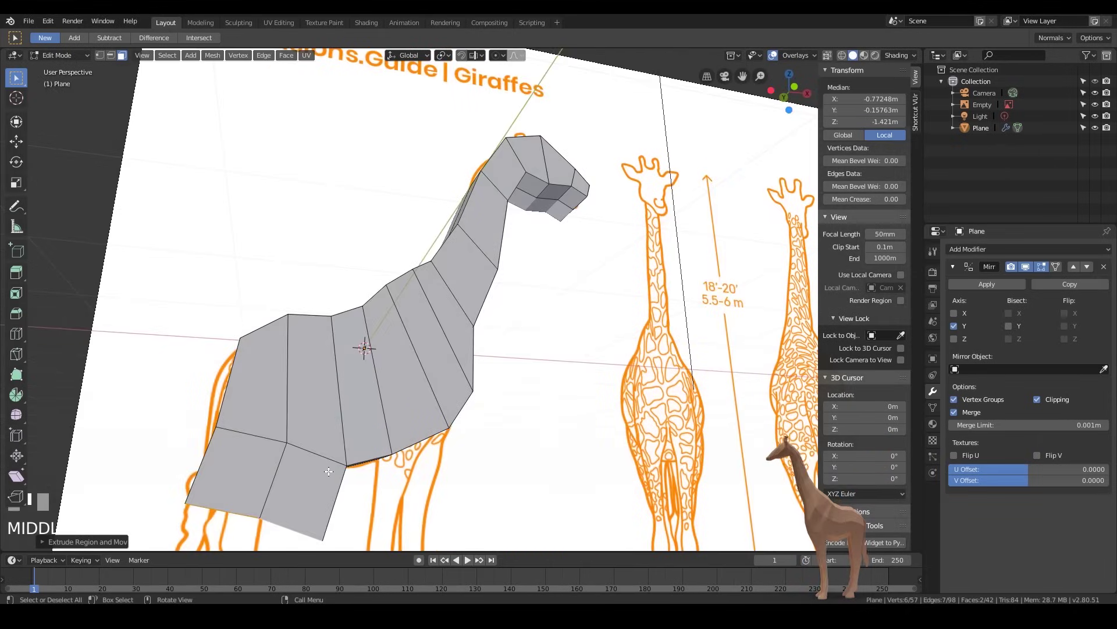
key("ctrl+z")
- Add a lengthwise loop cut around the half body's thickness, sliding it by about 0.25 toward the centre line
middle_click_drag(344, 441, 324, 256)
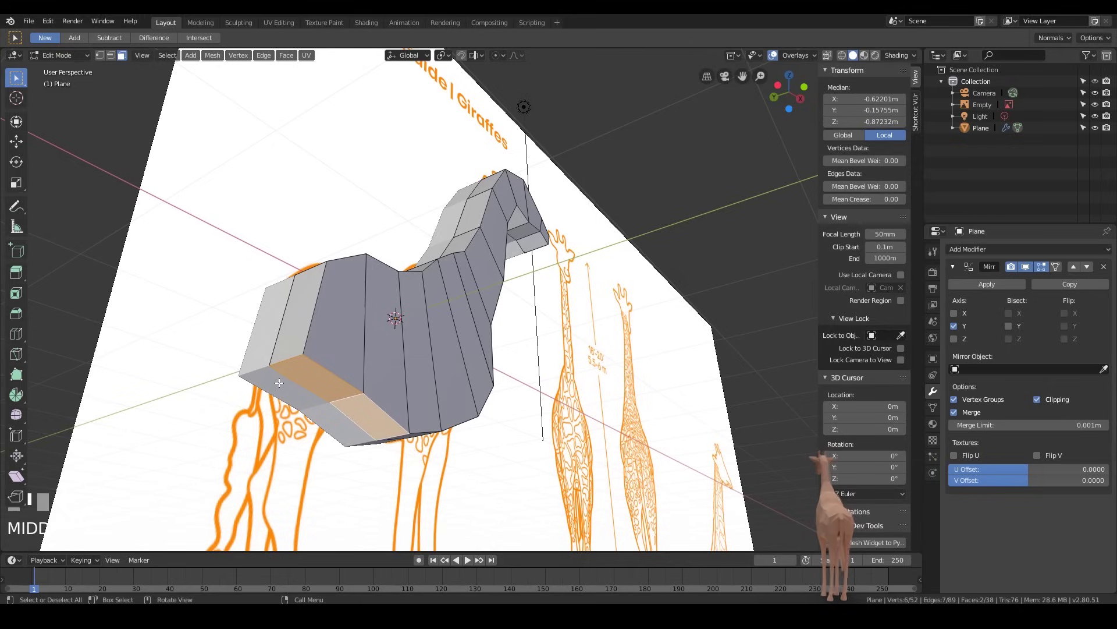
key("ctrl+r")
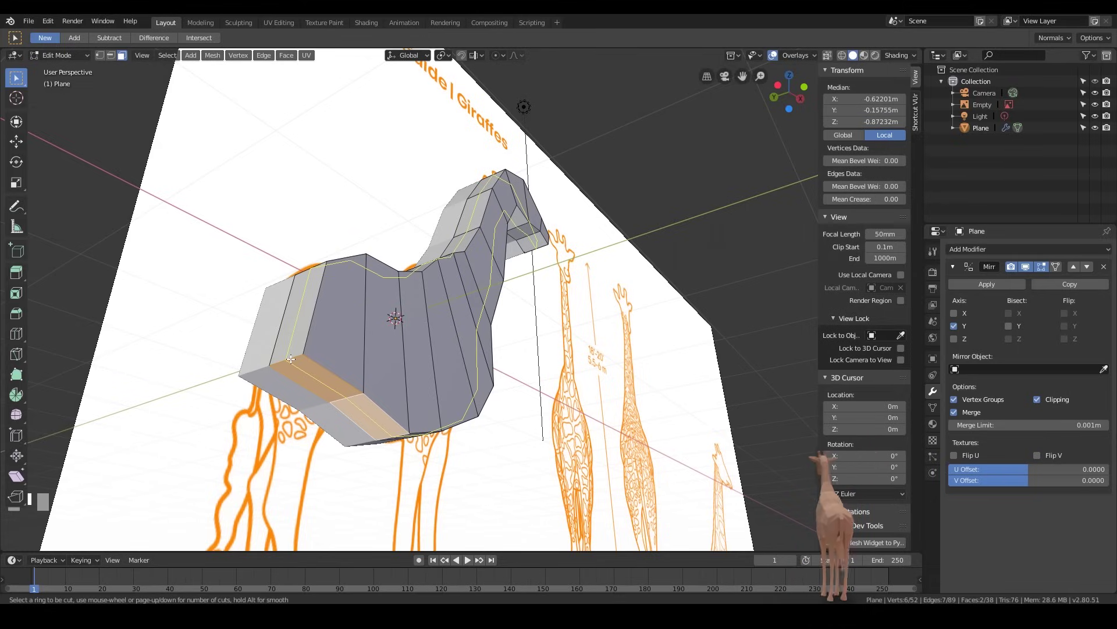
left_click(291, 359)
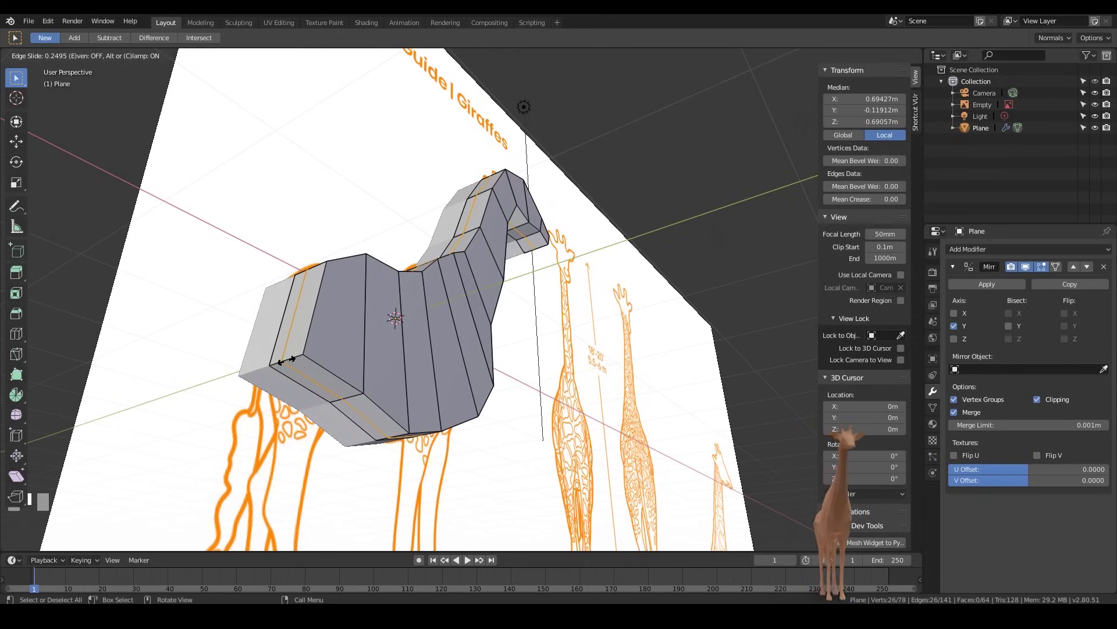
left_click(286, 361)
middle_click_drag(347, 395, 353, 392)
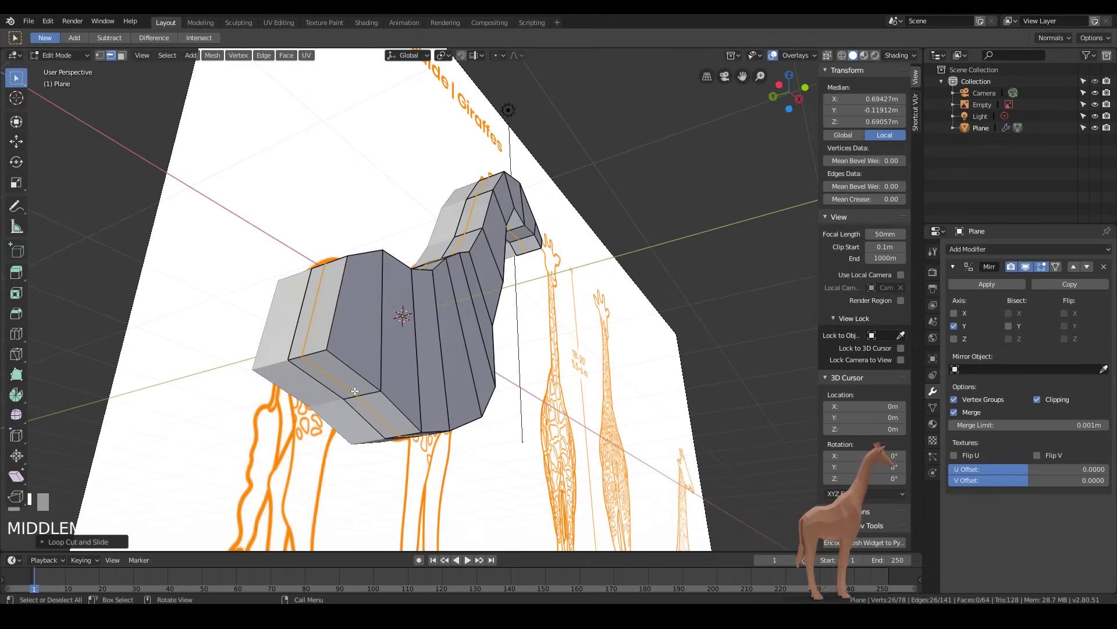
- Extrude the outer rear underside face about 0.5 m down in front view to start the hind leg
key("3")
left_click(361, 387)
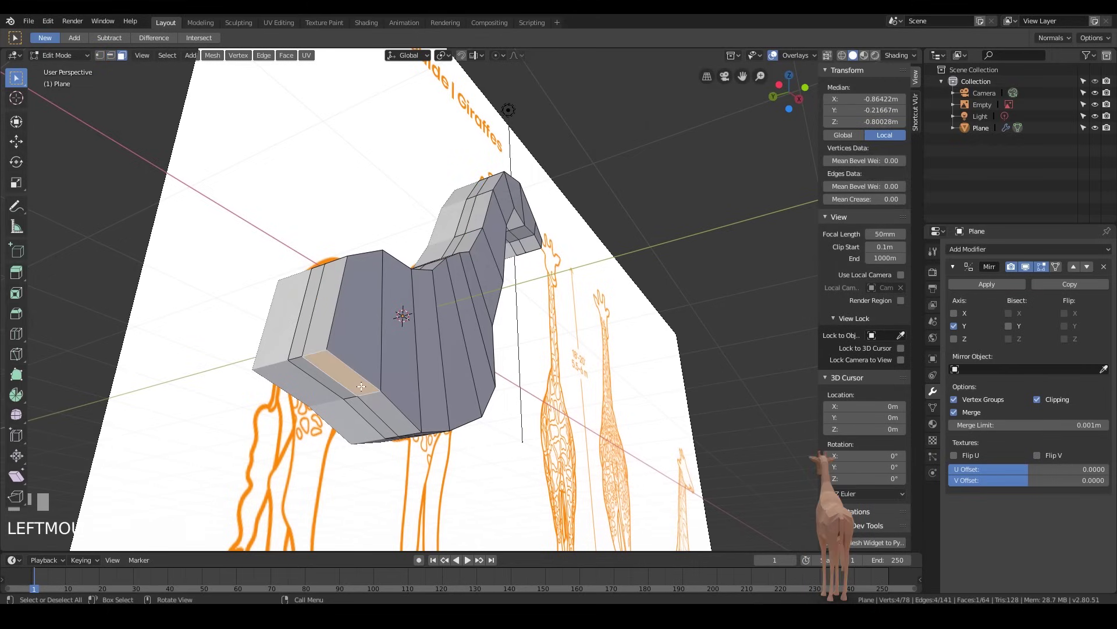
middle_click_drag(388, 405, 364, 351)
key("KP_1")
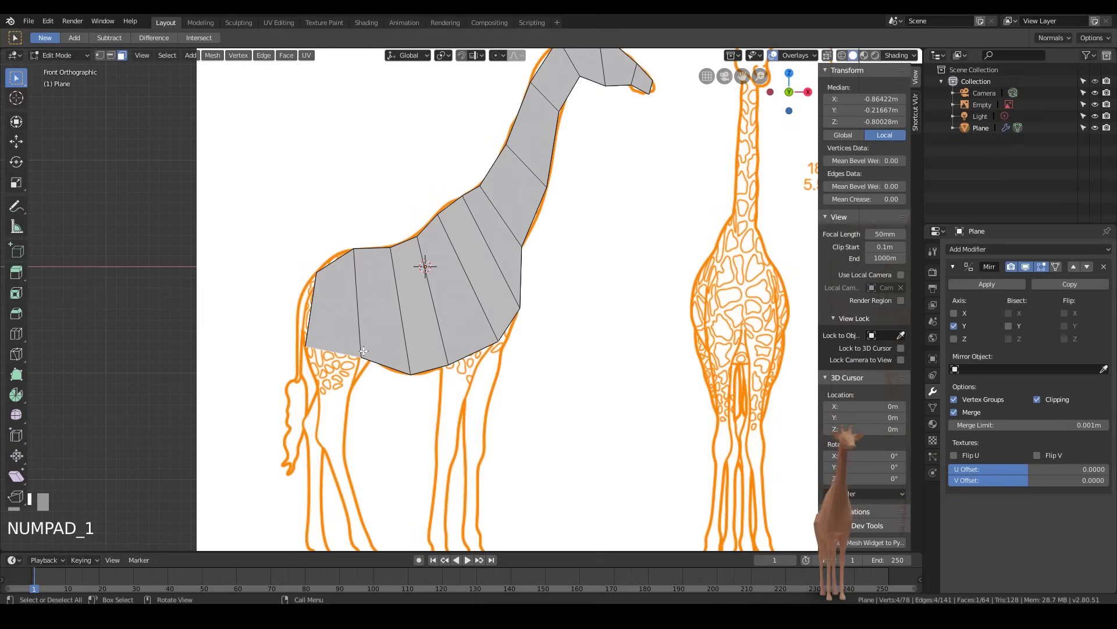
key("e")
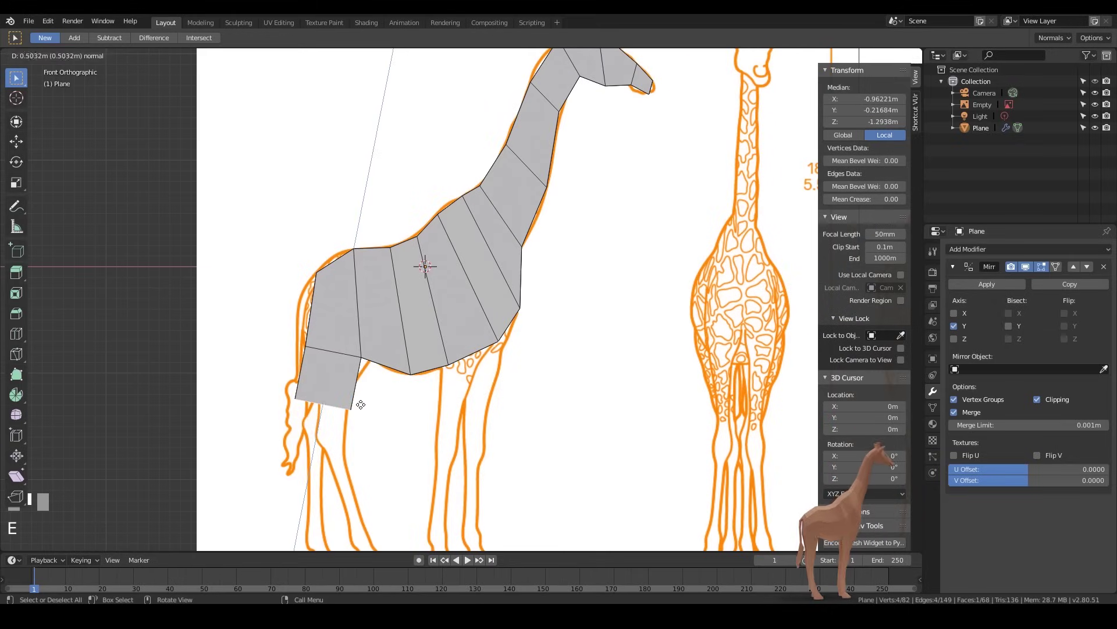
left_click(396, 393)
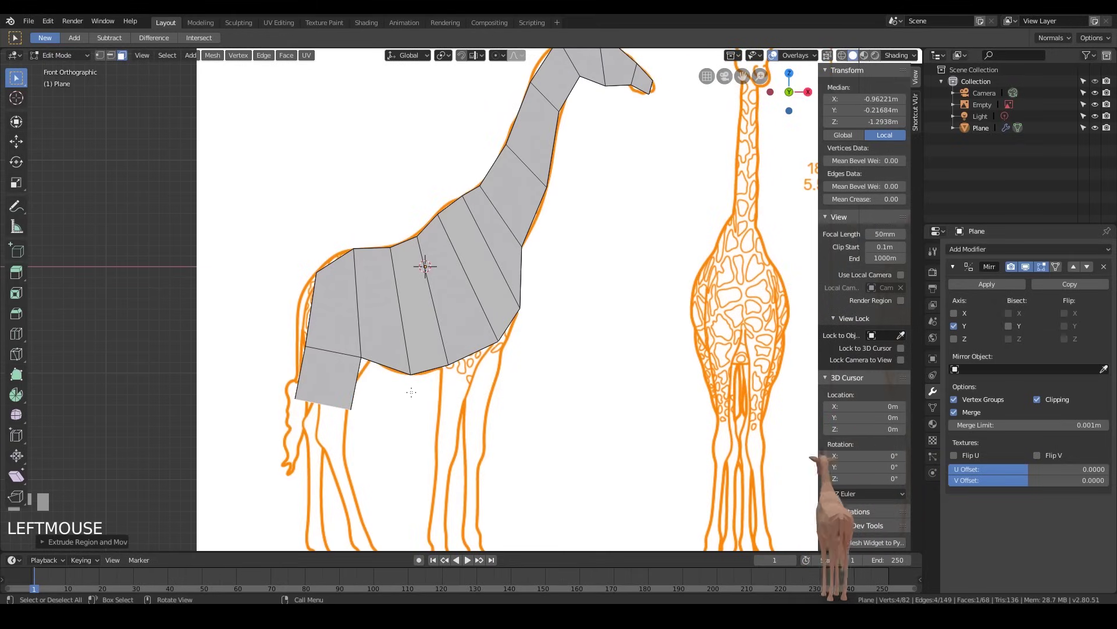
- Scale down the hind leg's end face and move it forward to match the thigh outline on the reference
key("s")
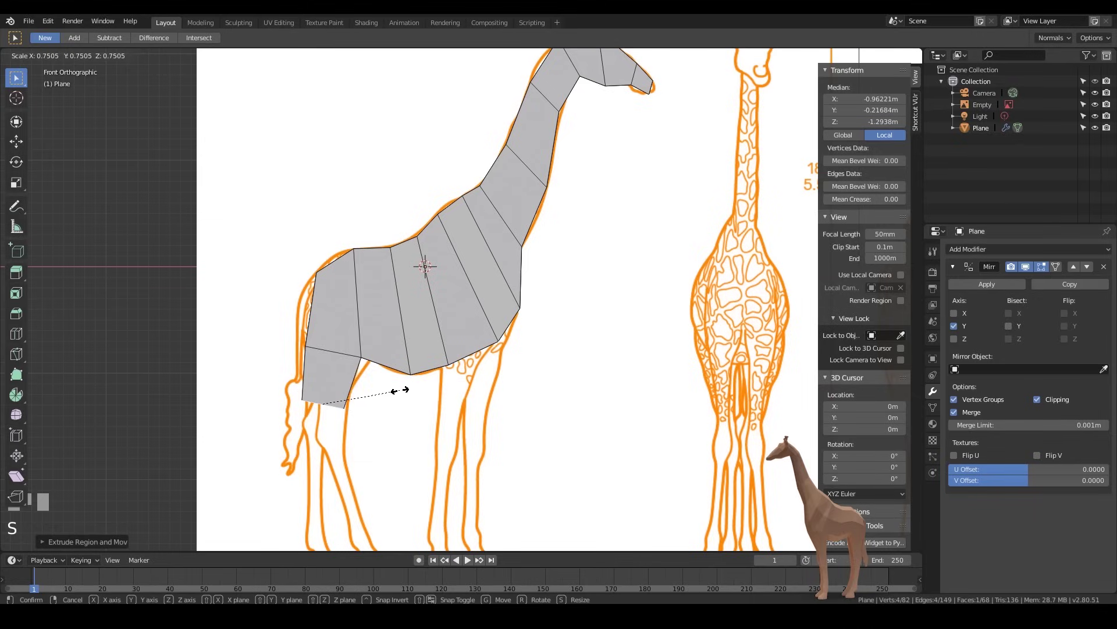
left_click(395, 391)
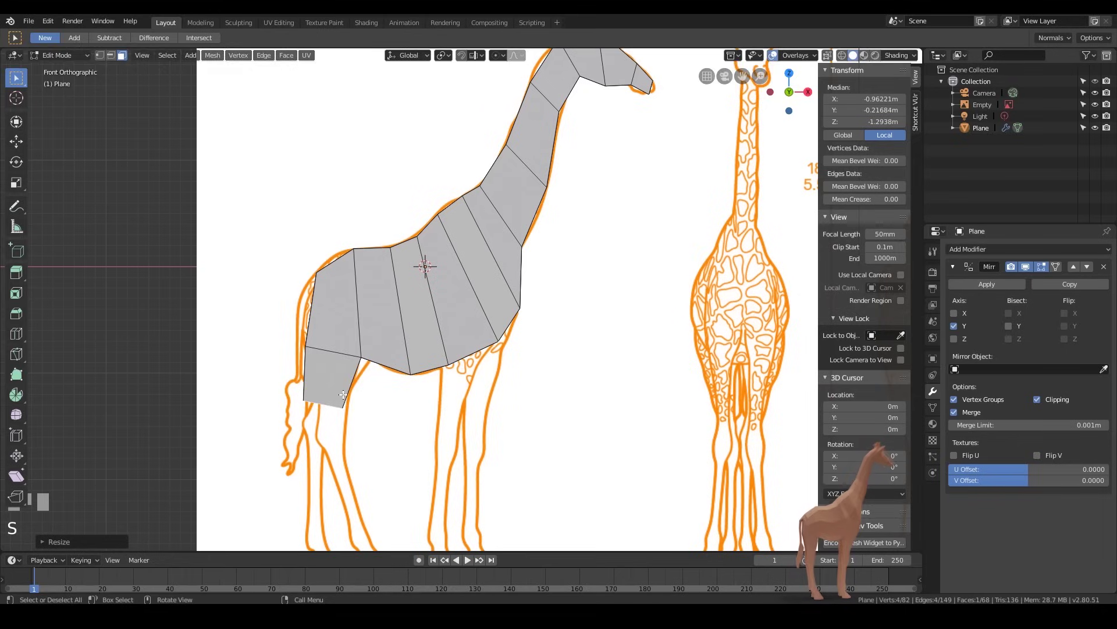
key("g")
left_click(427, 394)
key("s")
left_click(383, 396)
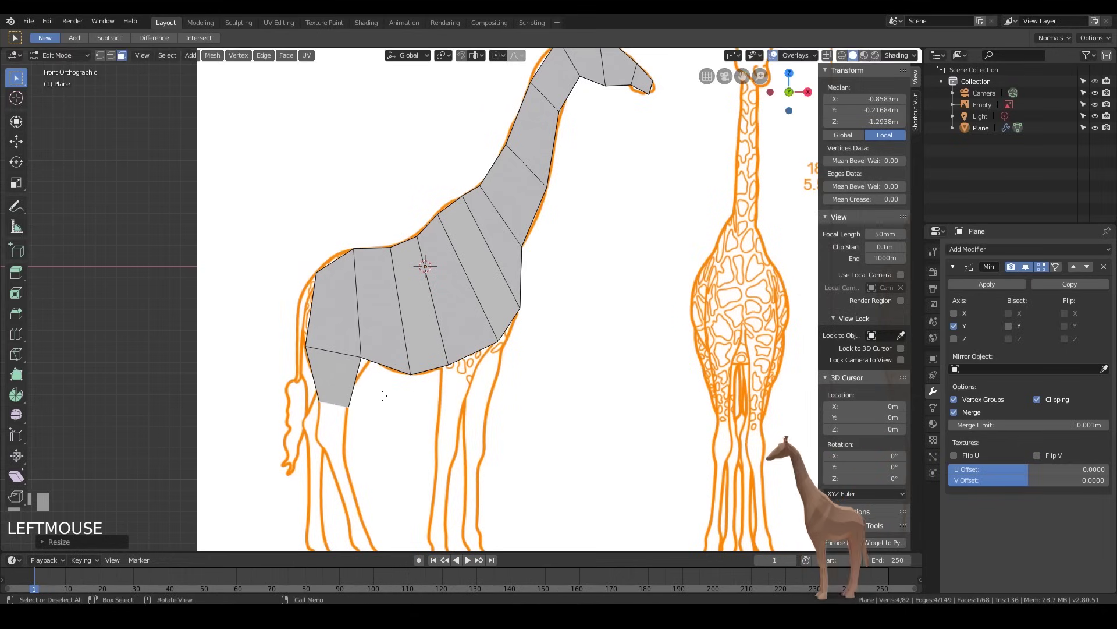
- Extrude a second hind leg section about 0.35 m, then rotate, move and shrink its end face to fit the reference
key("e")
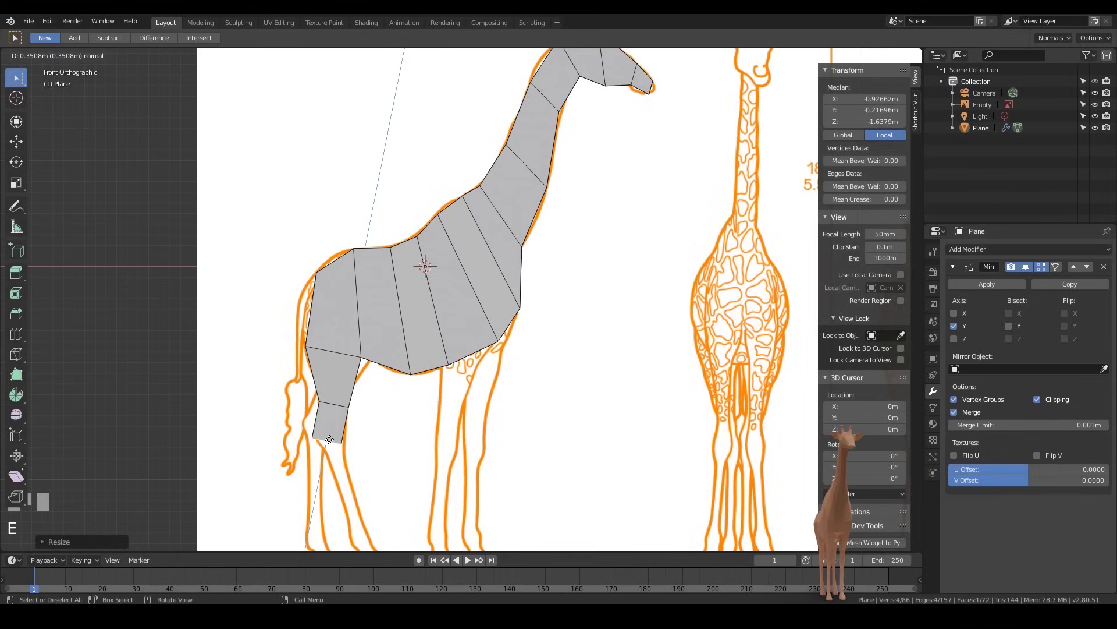
left_click(329, 441)
key("r")
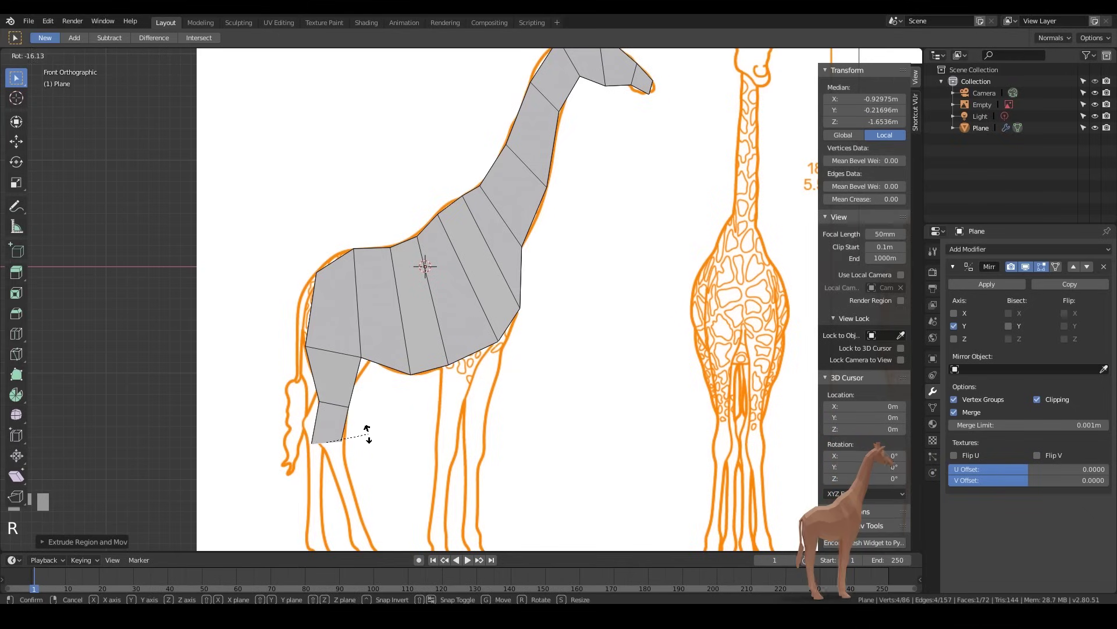
left_click(330, 436)
key("g")
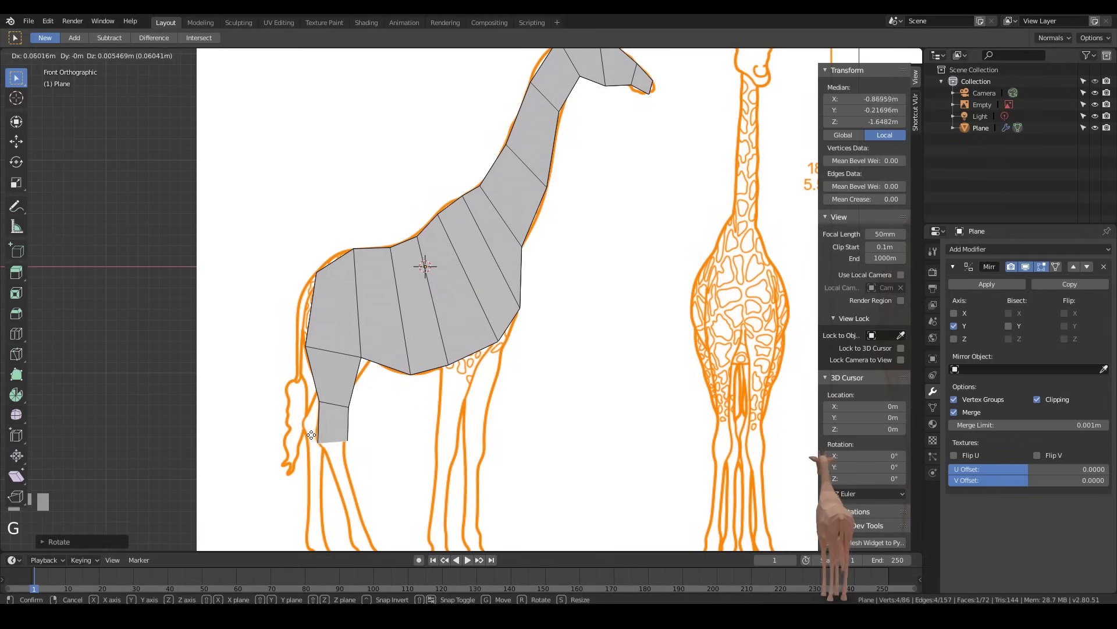
left_click(309, 433)
key("s")
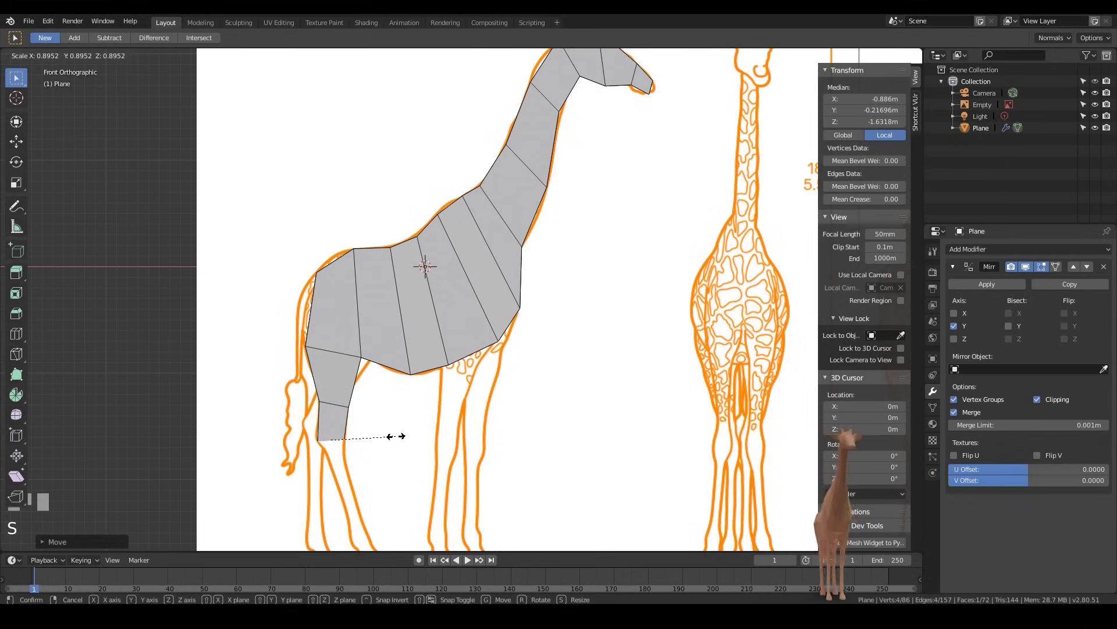
left_click(402, 436)
- Extrude a third hind leg section below the knee, scaling and moving its end face onto the forward-slanting leg outline
key("e")
left_click(318, 478)
key("s")
left_click(385, 464)
key("g")
left_click(339, 473)
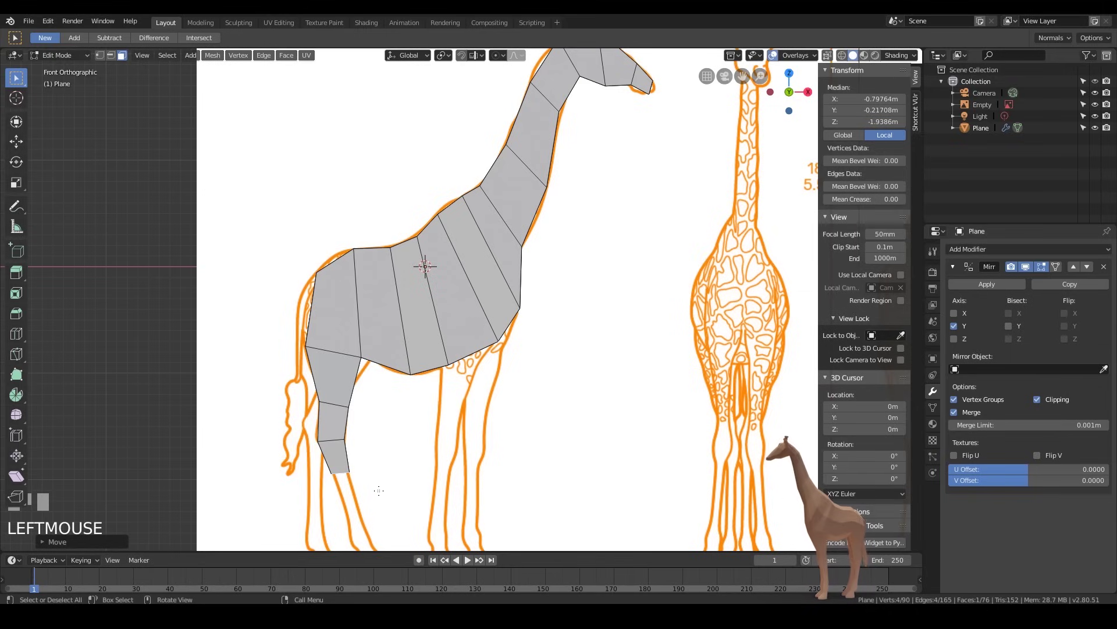
- Extrude the remaining hind leg sections down to the ground line and scale the end face to form the hoof
middle_click_drag(394, 488, 375, 352, "shift")
key("e")
left_click(348, 381)
key("e")
left_click(351, 418)
key("e")
left_click(349, 418)
key("e")
left_click(355, 433)
key("s")
left_click(460, 317)
- Extrude the outer front underside face of the chest down and move it back to start the front leg
middle_click_drag(459, 317, 430, 281)
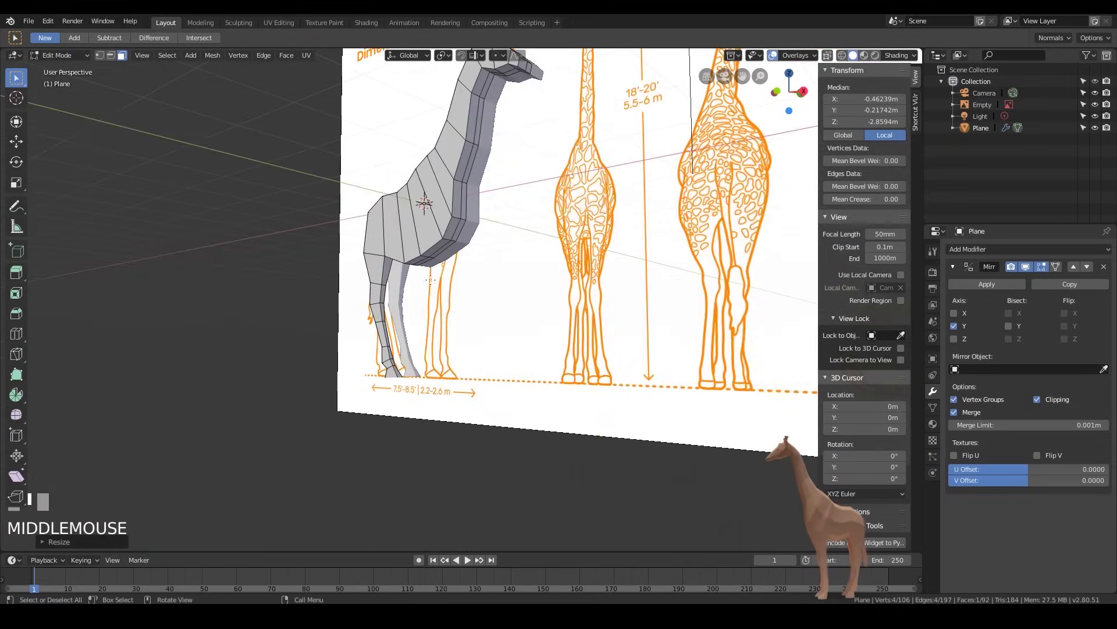
scroll(415, 213, "up", 3)
middle_click_drag(416, 213, 416, 208)
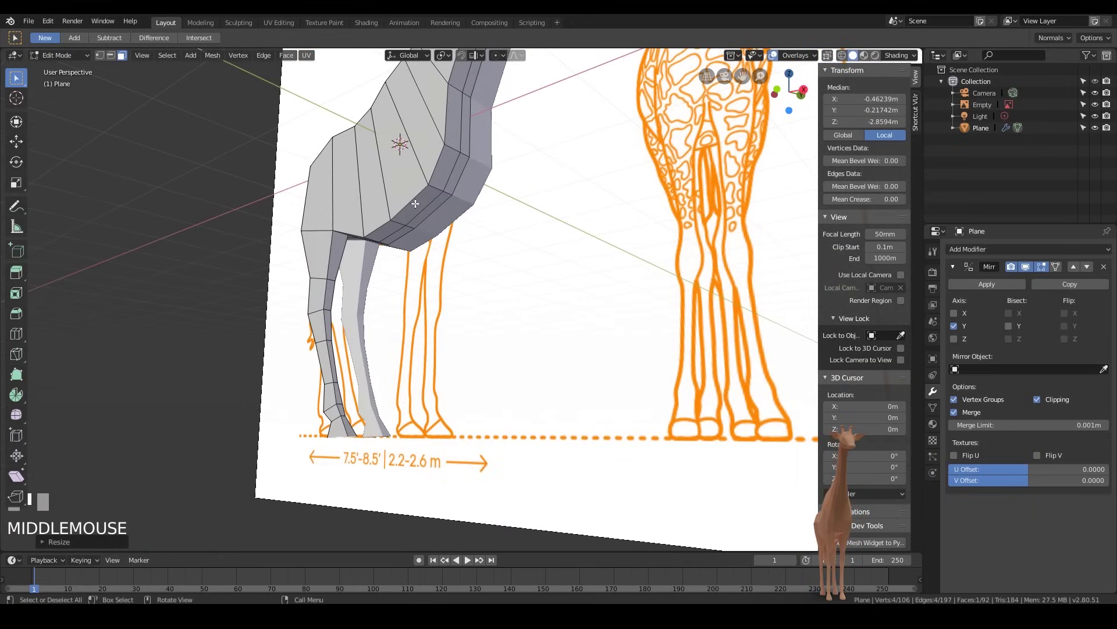
left_click(415, 204)
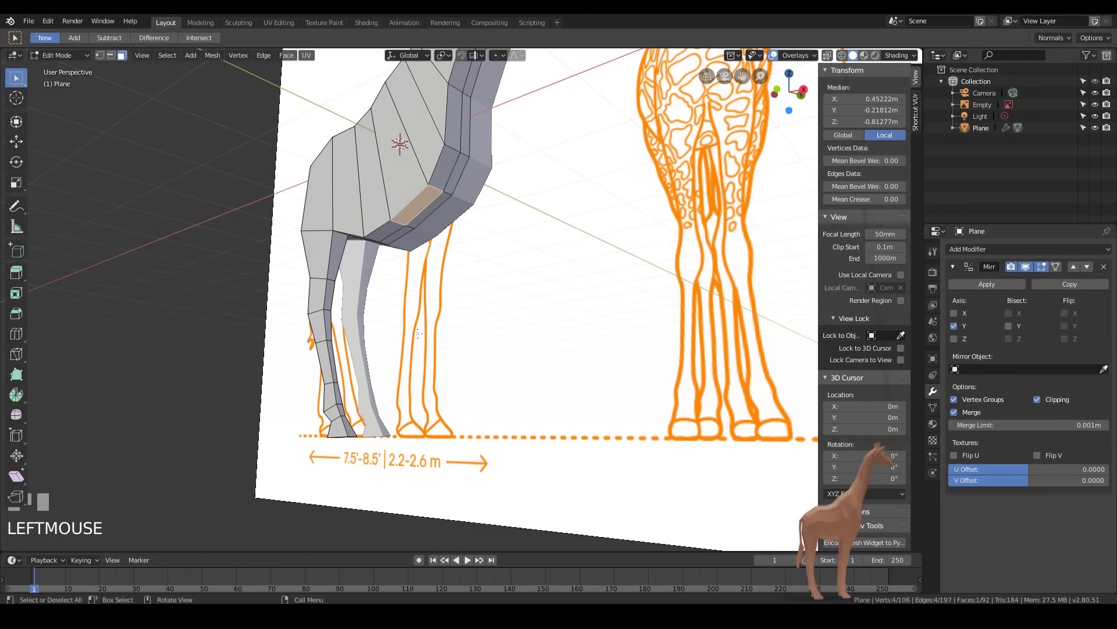
key("KP_1")
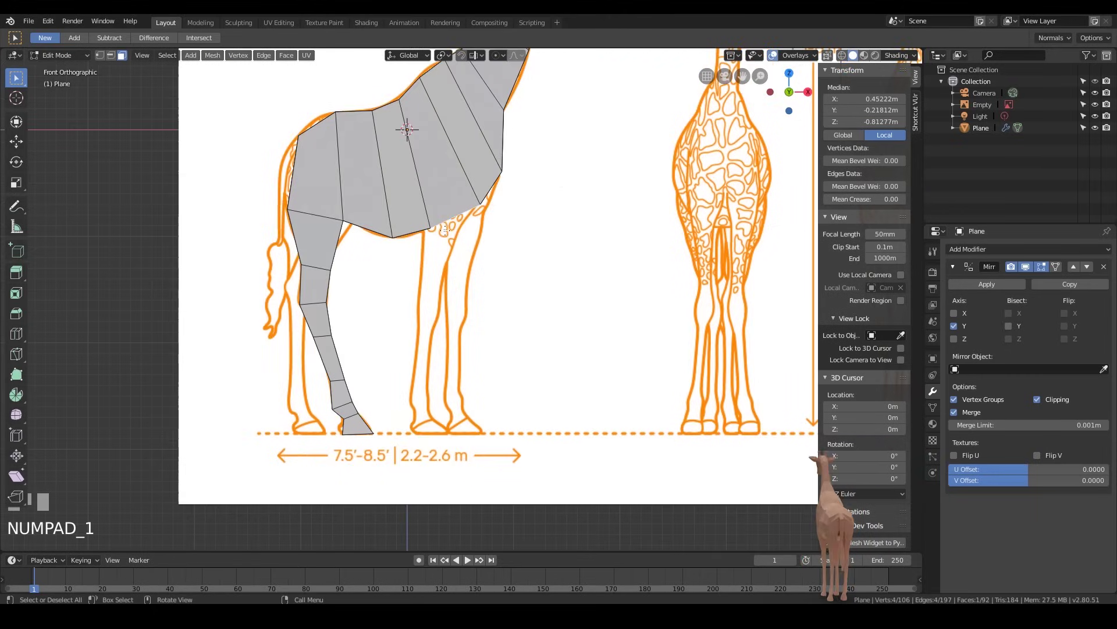
key("e")
left_click(499, 256)
key("g")
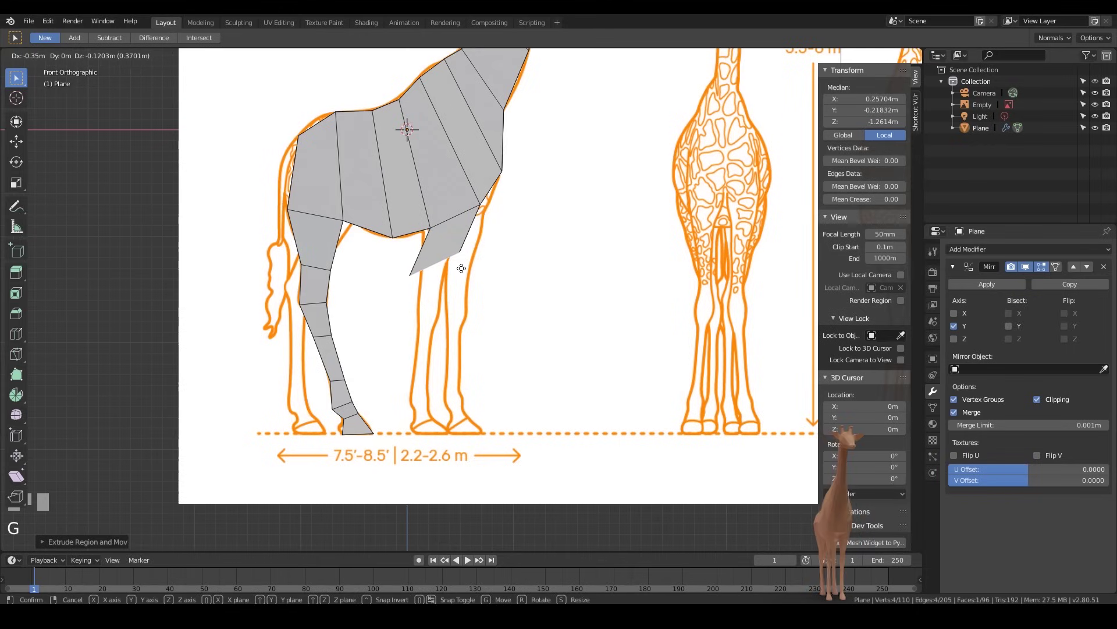
left_click(463, 269)
- Extrude the front leg section by section down to the ground line, scaling and moving the end faces to fit the reference
key("e")
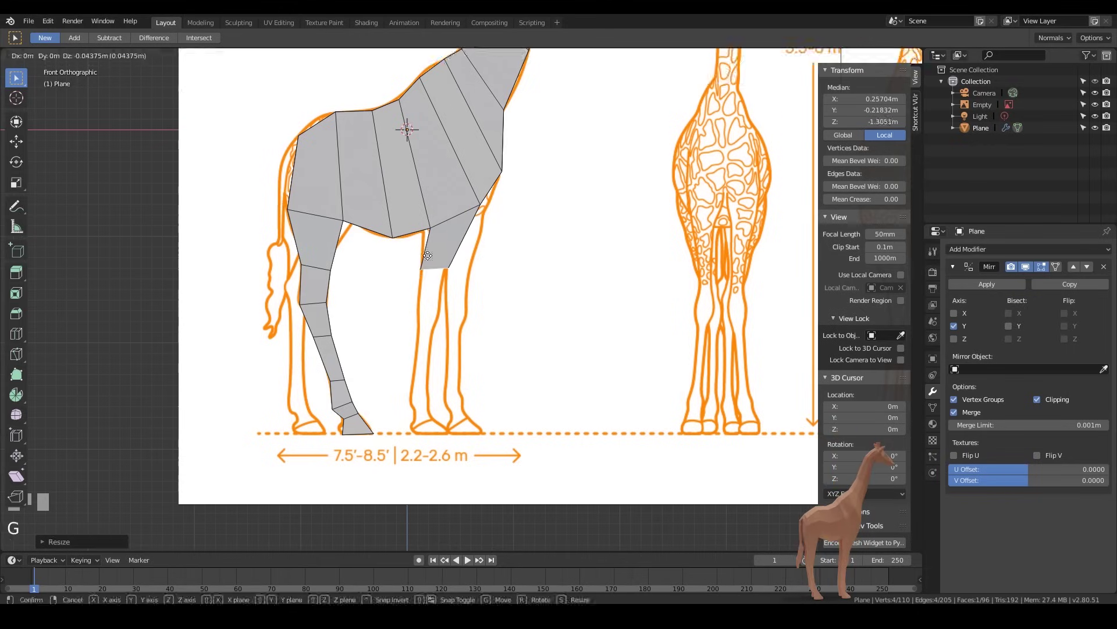
left_click(466, 326)
key("s")
left_click(468, 326)
key("e")
left_click(433, 379)
key("e")
left_click(433, 408)
key("g")
left_click(437, 423)
- Select the bottom faces of both hooves and flatten them to the same level by scaling to 0 along Z
middle_click_drag(436, 423, 429, 408)
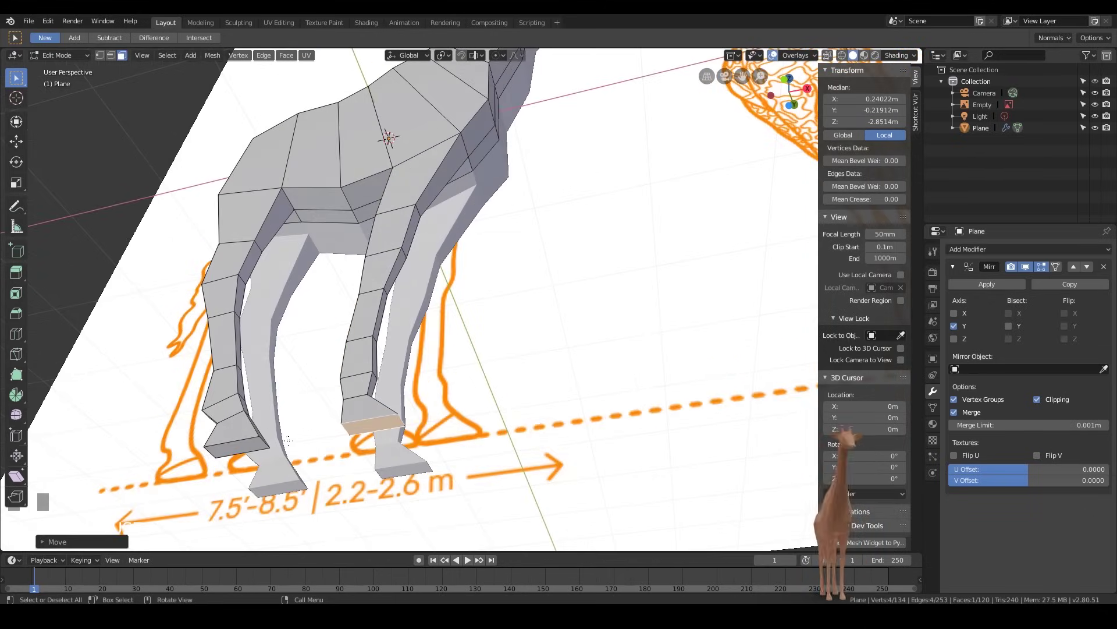
left_click(226, 446, "shift")
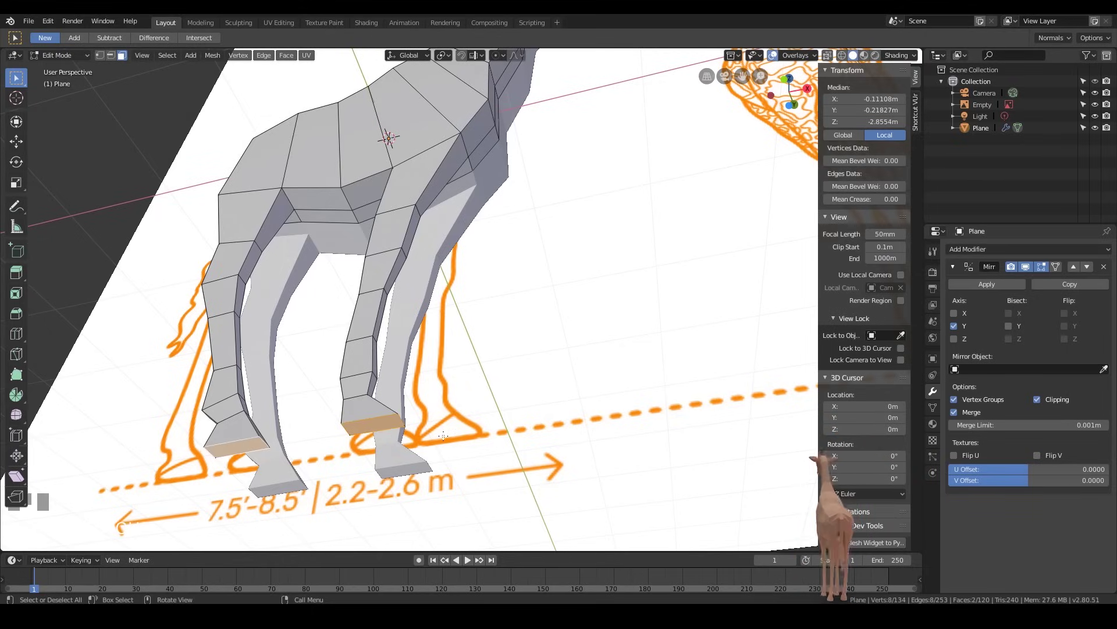
key("KP_1")
key("s")
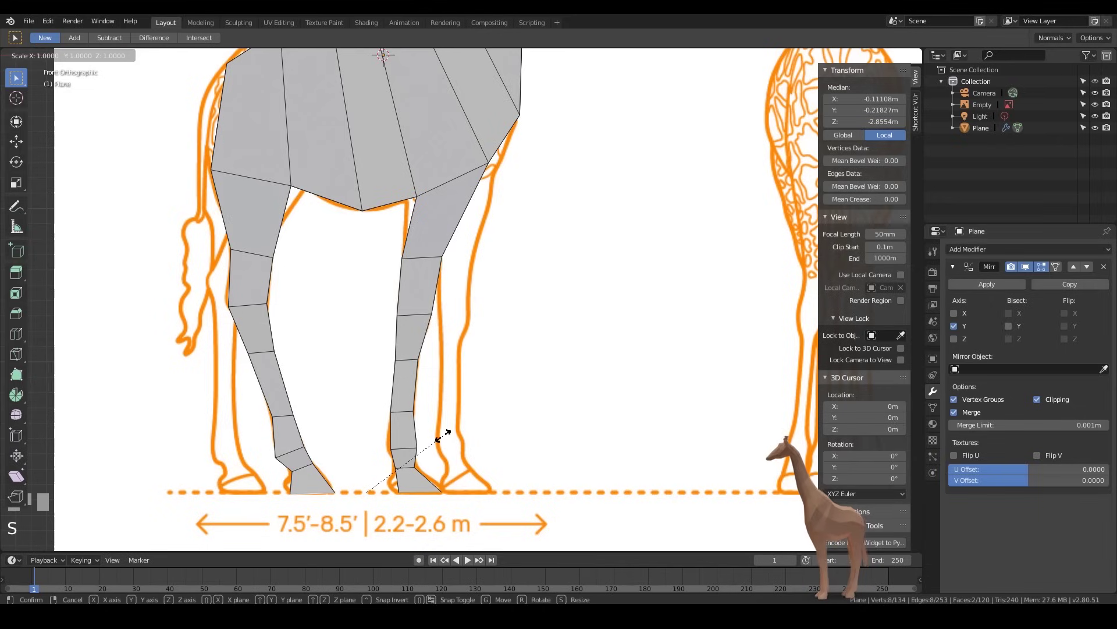
key("z")
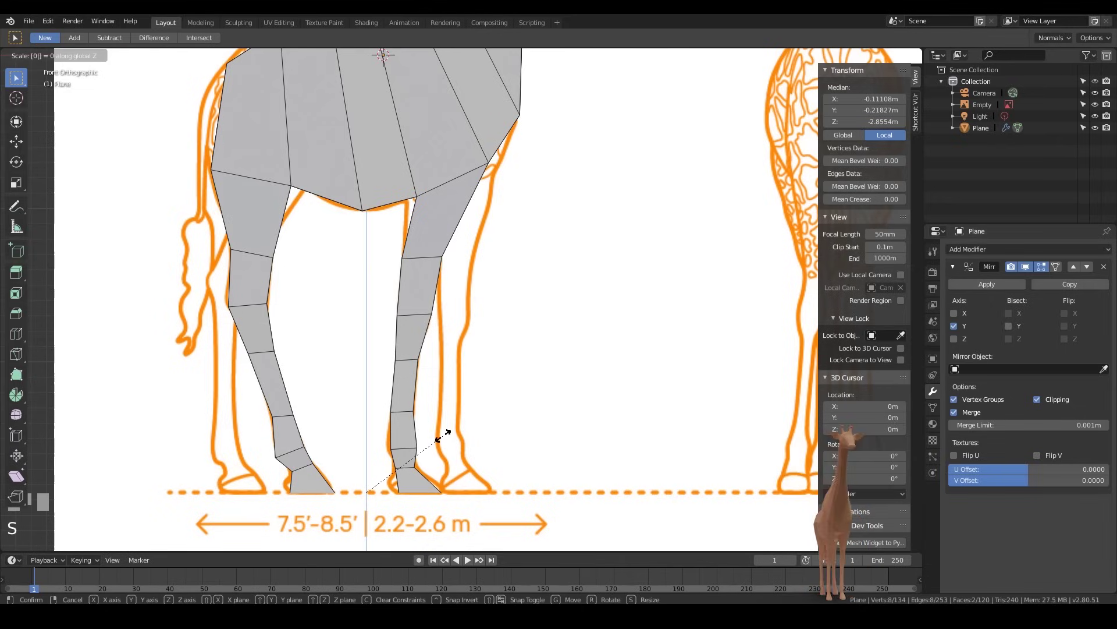
key("Return")
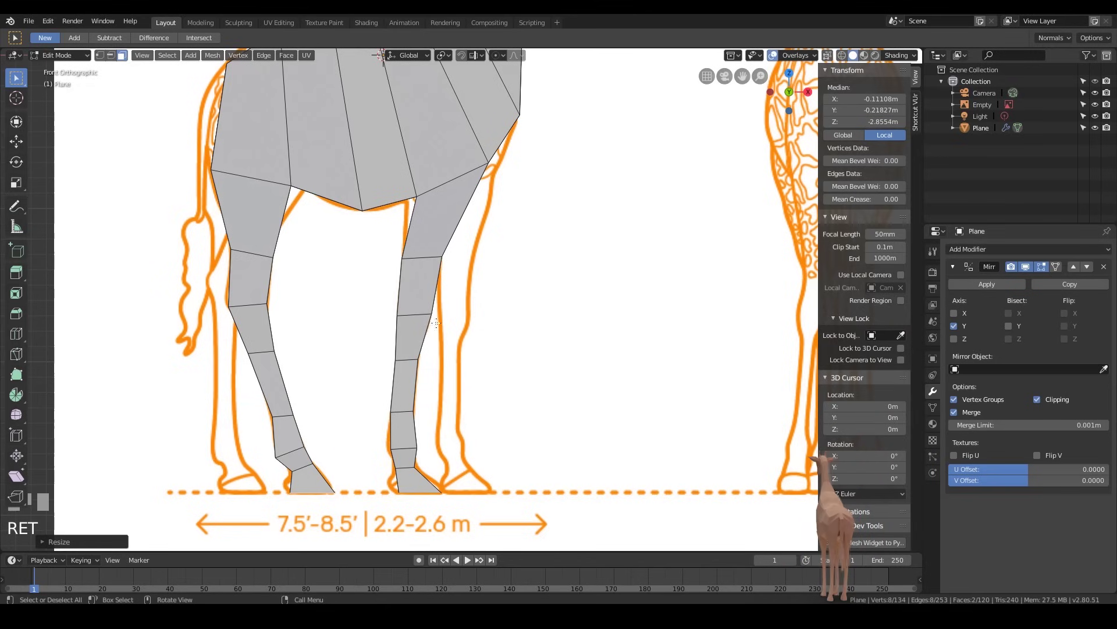
middle_click_drag(494, 295, 515, 346)
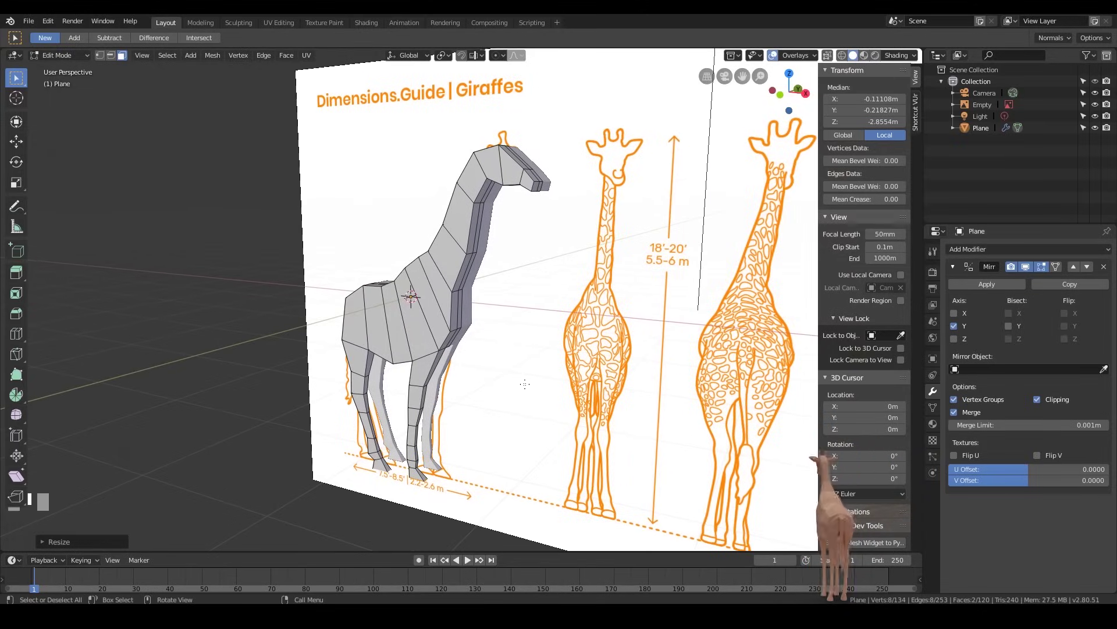
key("Tab")
key("Tab")
scroll(475, 339, "up", 2)
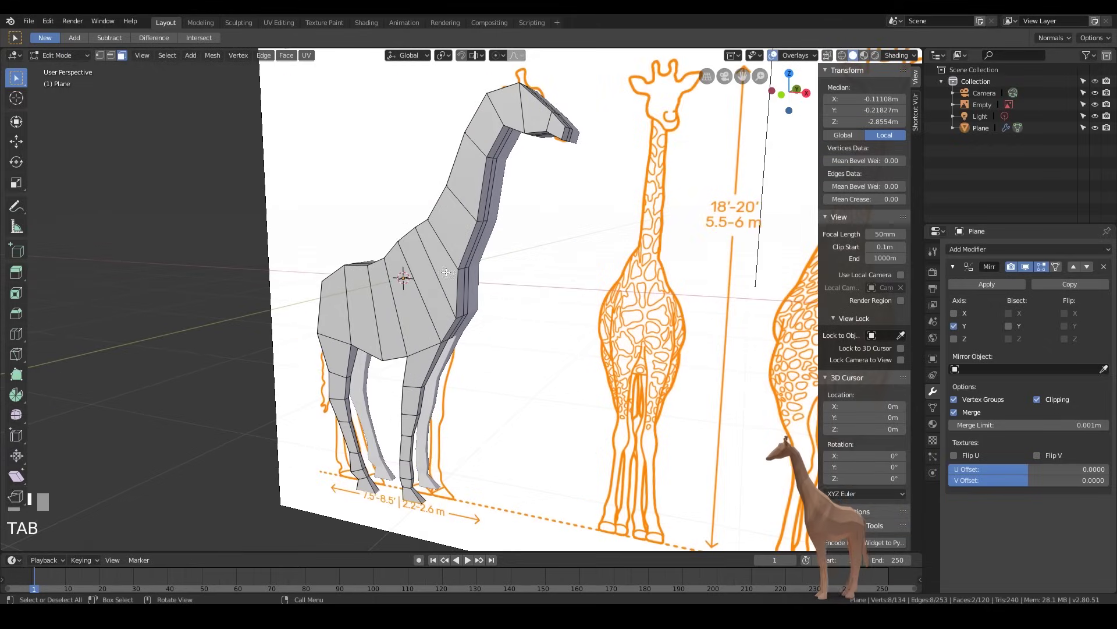